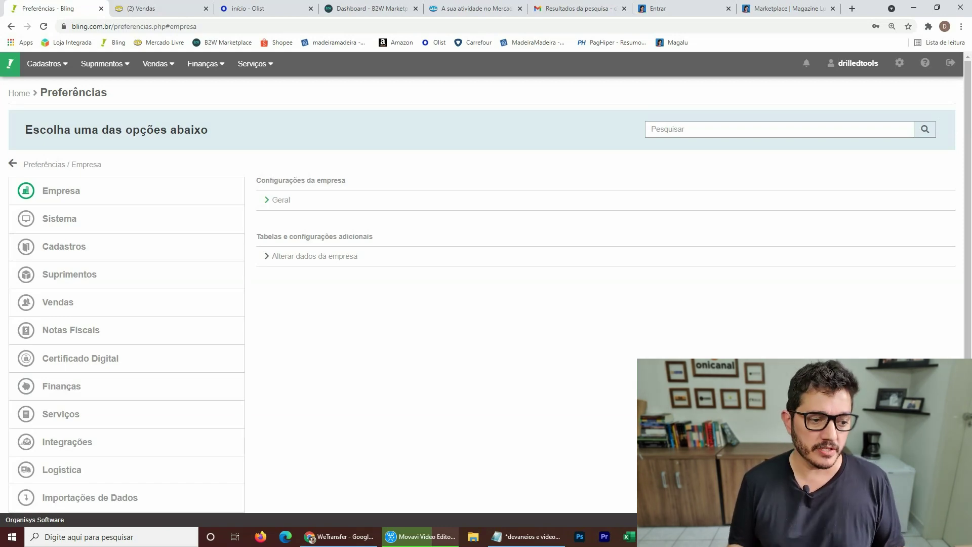
Open the configuration of integrations with virtual stores and marketplaces and review the list of enabled integrations.
left_click(56, 443)
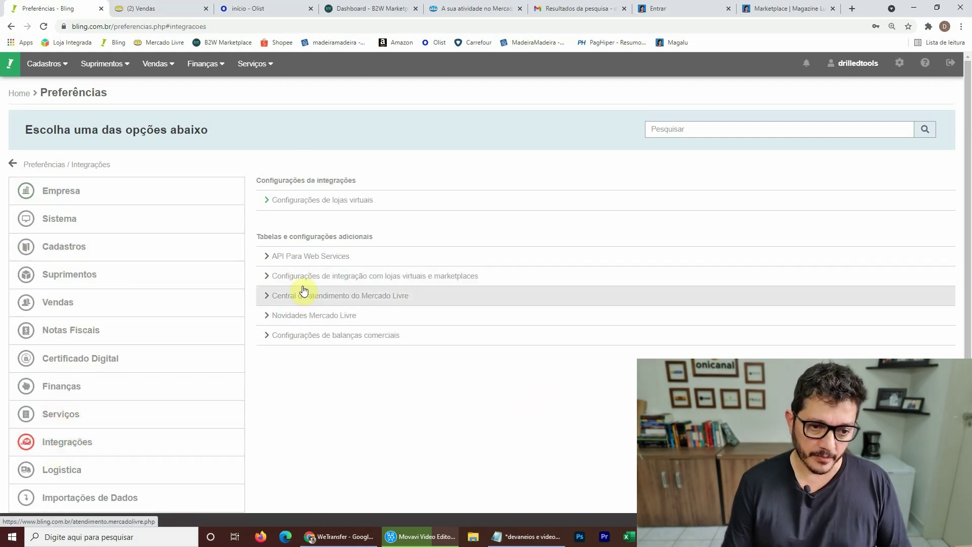
left_click(304, 278)
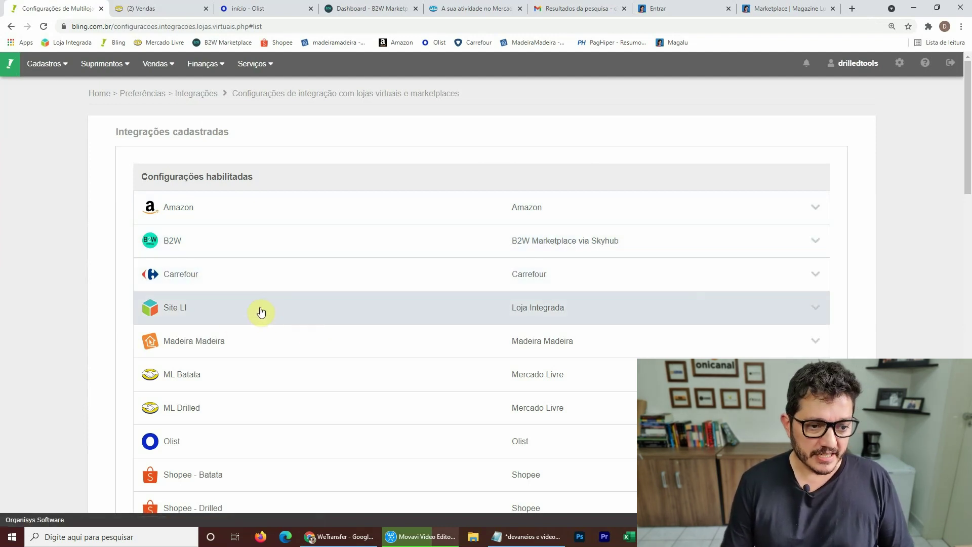
scroll(261, 312, "down", 1)
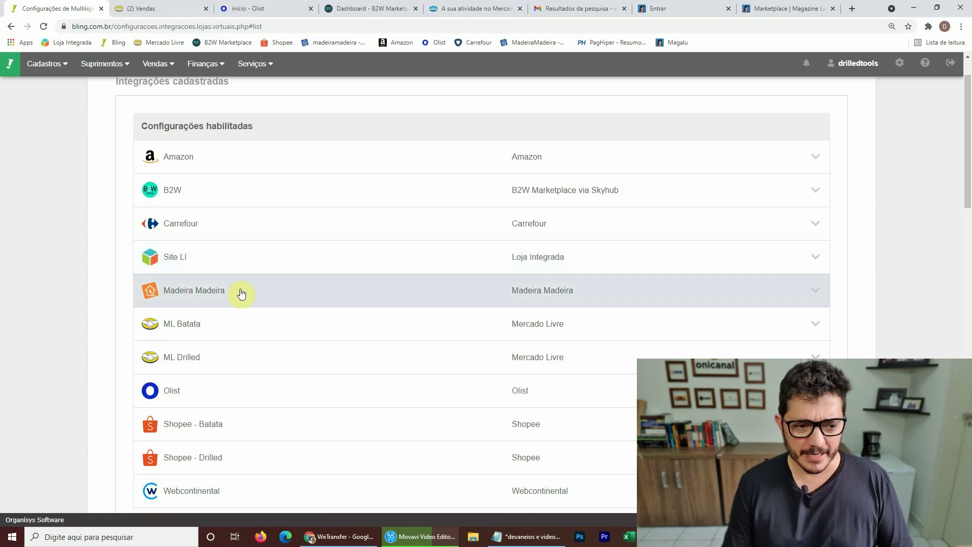
scroll(241, 294, "down", 1)
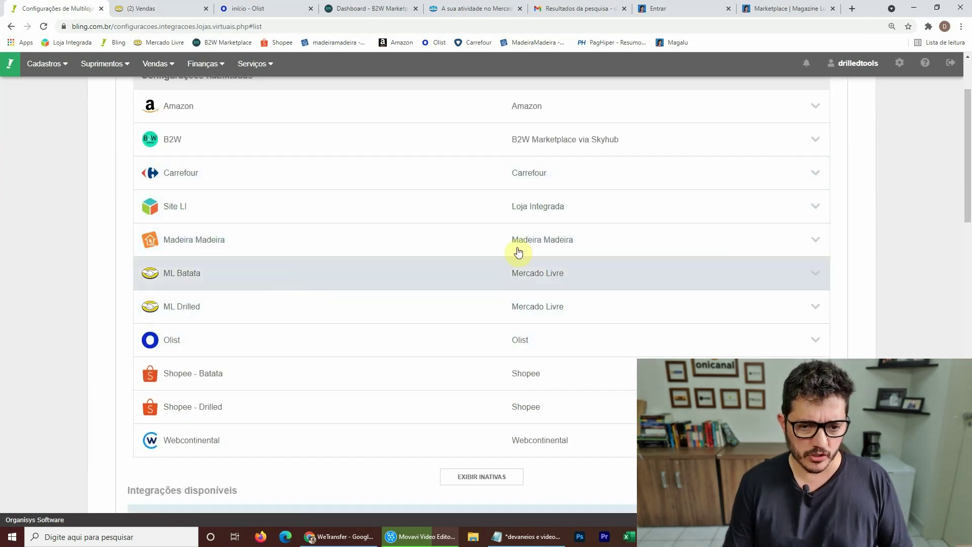
scroll(394, 242, "down", 1)
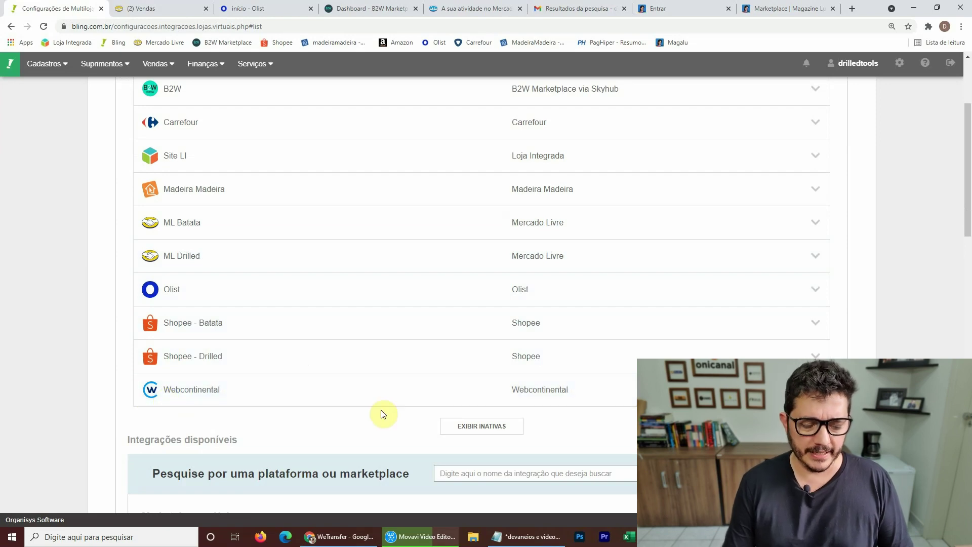
scroll(567, 235, "up", 3)
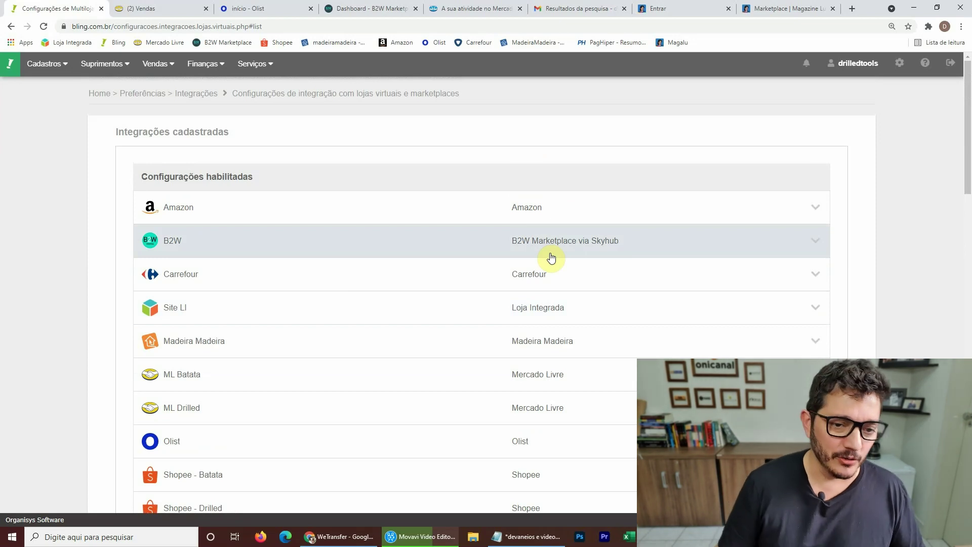
Switch to the Magalu Marketplace seller registration form and look through its store data fields.
left_click(673, 8)
left_click(780, 9)
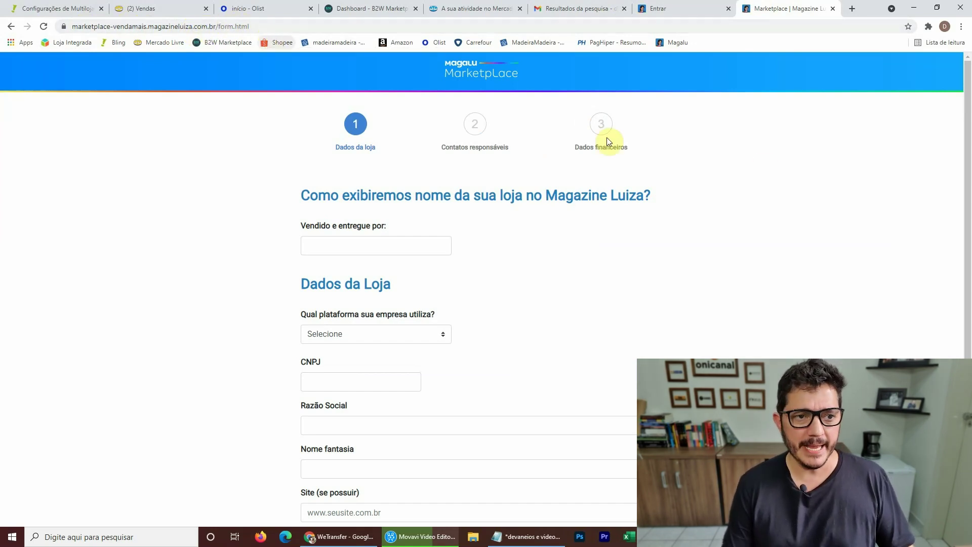
scroll(809, 178, "down", 3)
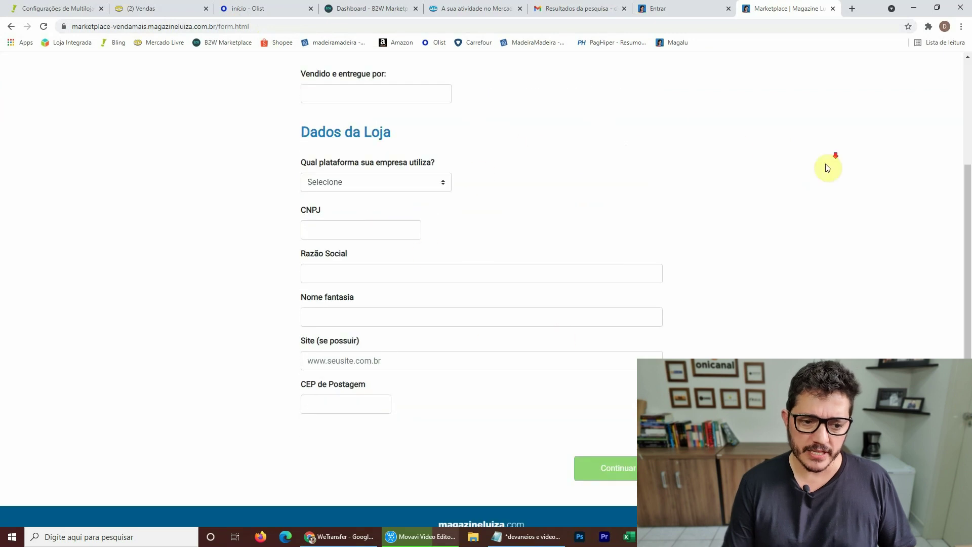
scroll(806, 201, "up", 4)
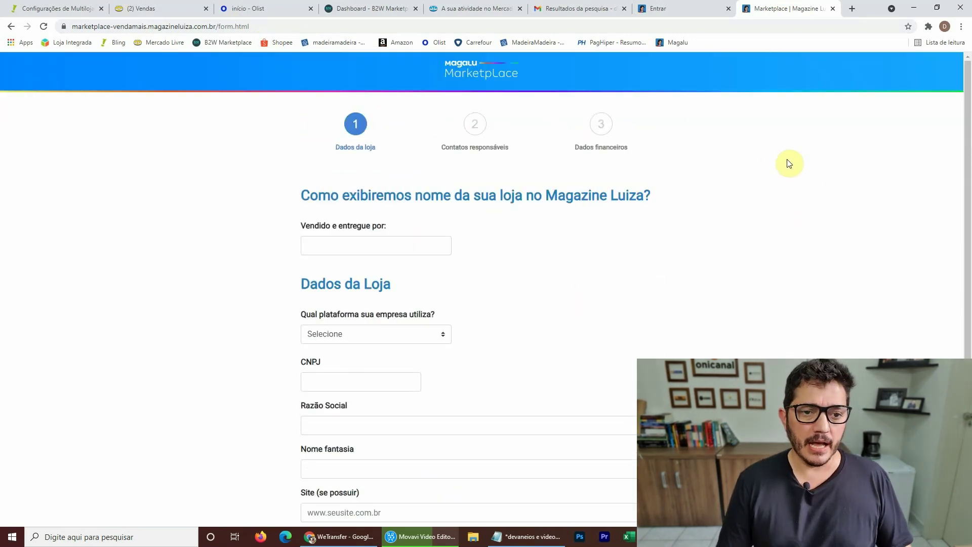
Switch to Gmail and read the Magazine Luiza Marketplace rejection reasons, then view the API integration message.
left_click(591, 6)
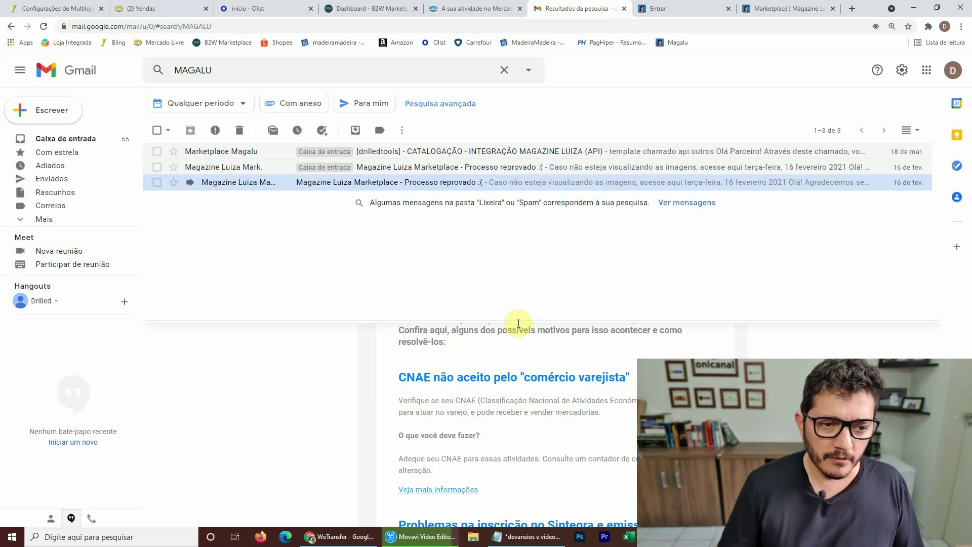
scroll(558, 407, "down", 1)
scroll(558, 408, "down", 3)
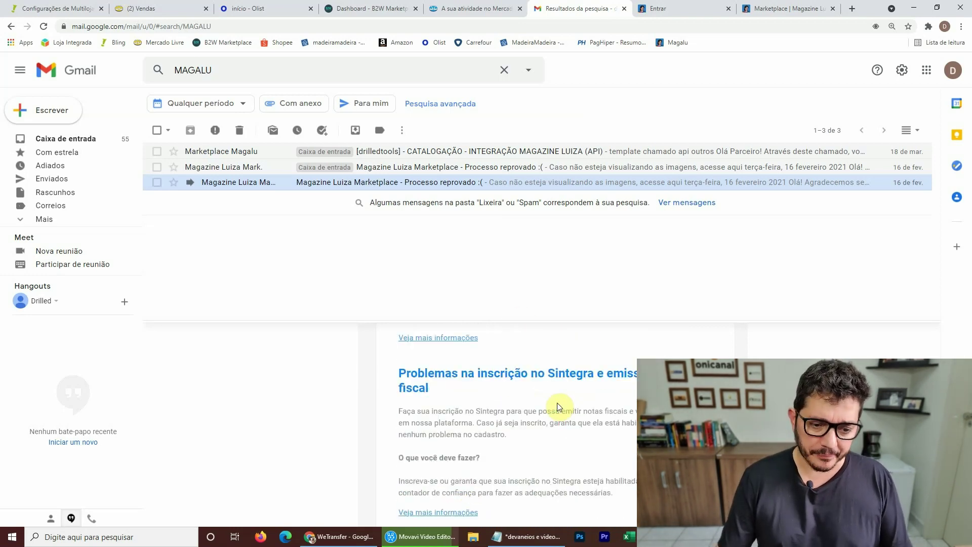
scroll(557, 403, "up", 10)
left_click(476, 9)
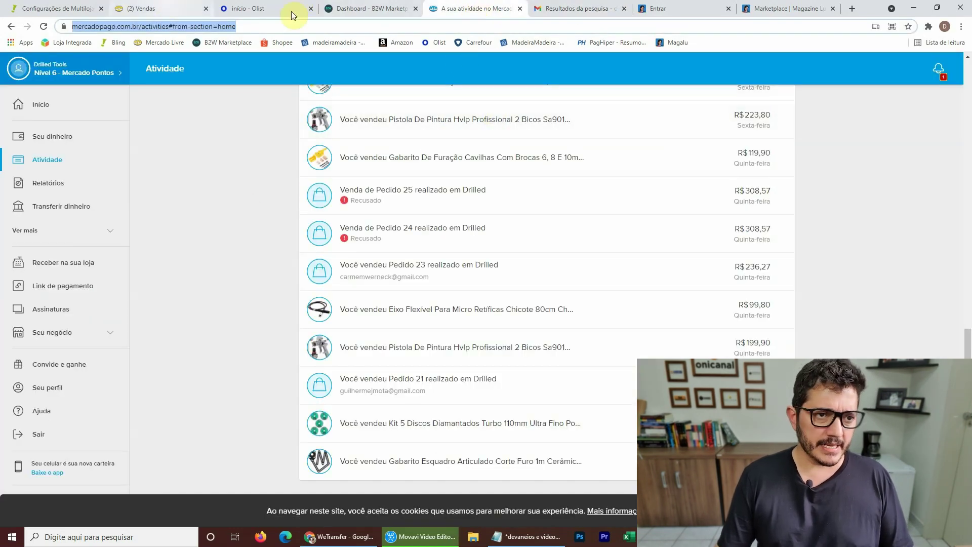
left_click(582, 9)
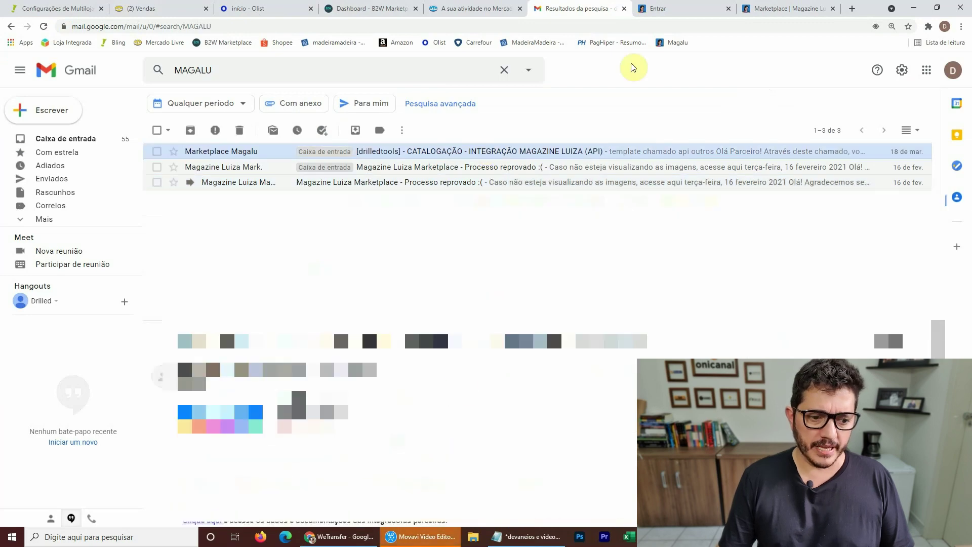
Close the Magalu seller registration form and sign in to the Magalu Marketplace portal with the saved credentials.
left_click(786, 7)
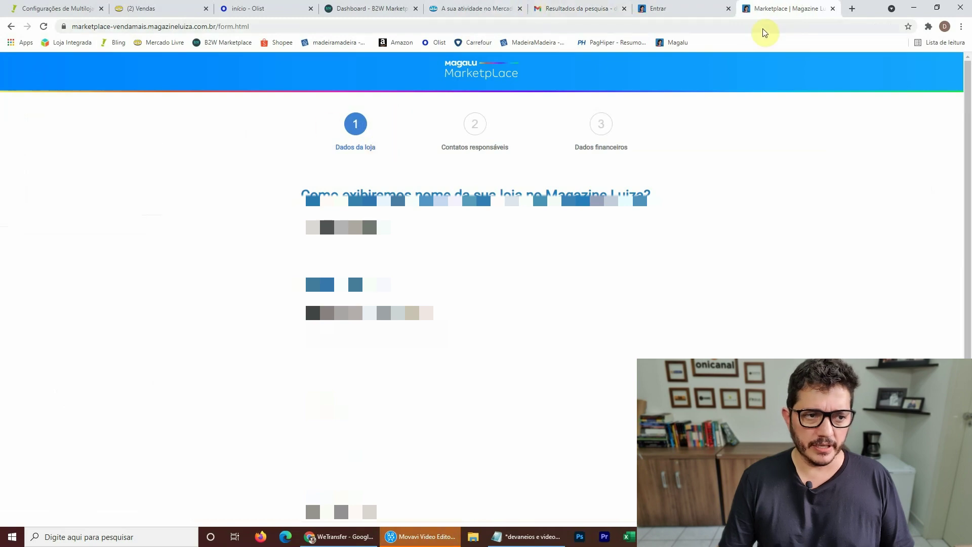
left_click(833, 8)
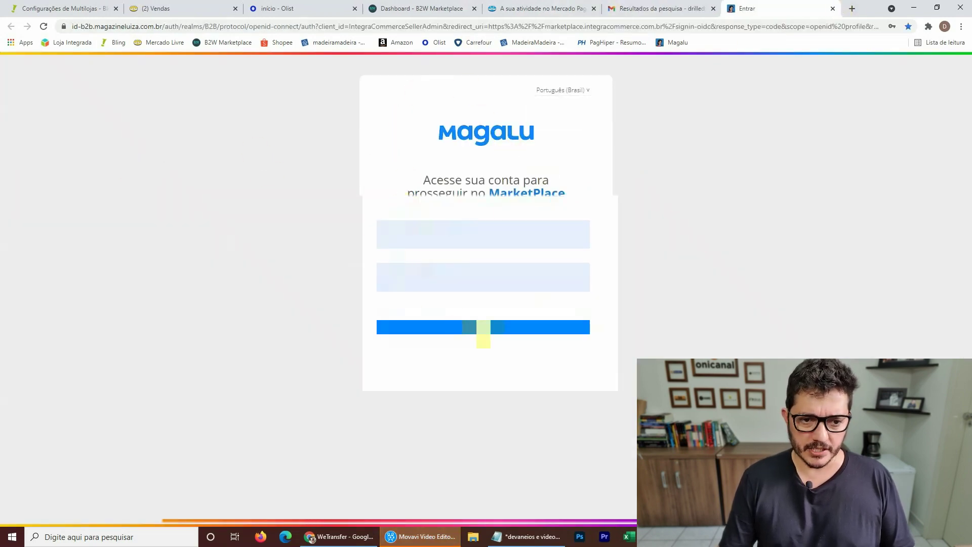
left_click(484, 328)
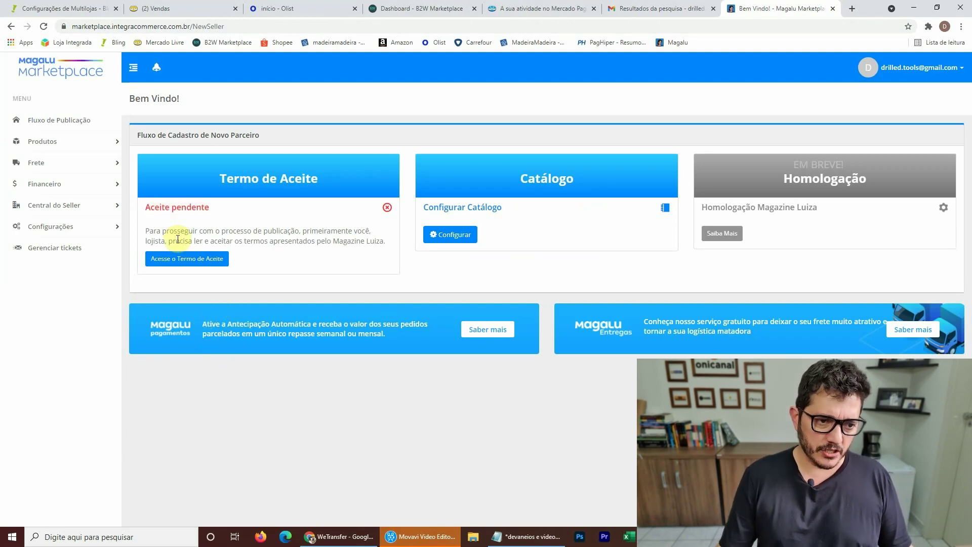
Open the Termo de Aceite, agree to all the presented terms, and go through the contract to its last page to accept it.
left_click(174, 258)
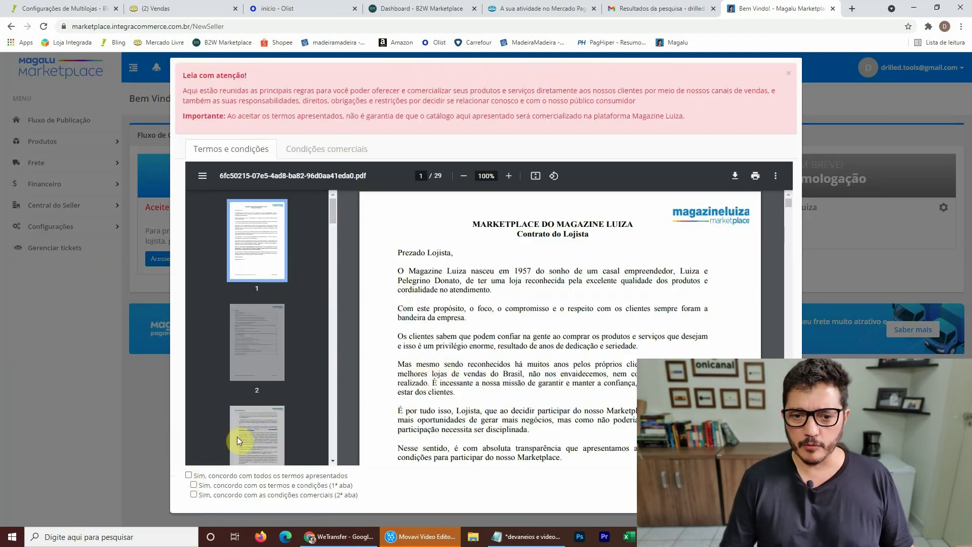
scroll(579, 339, "down", 20)
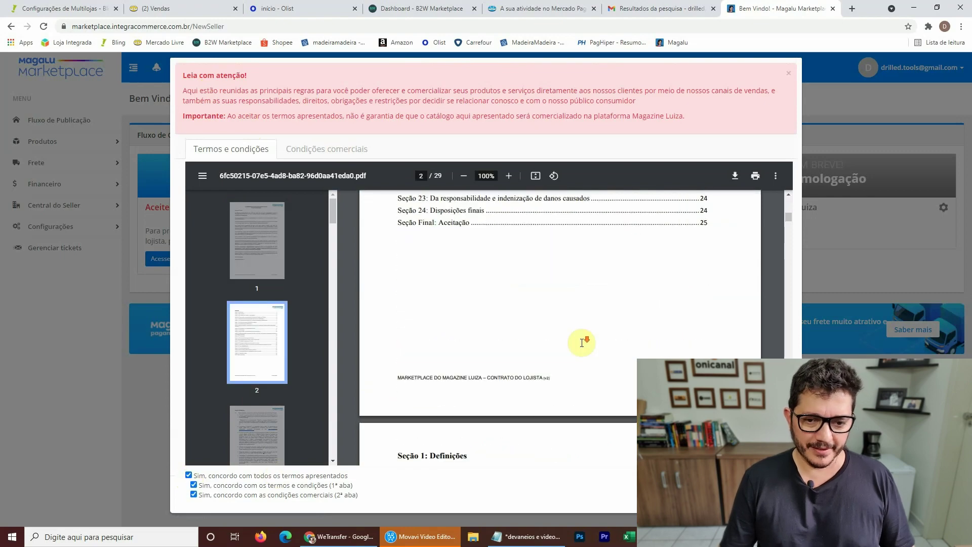
left_click_drag(787, 229, 788, 458)
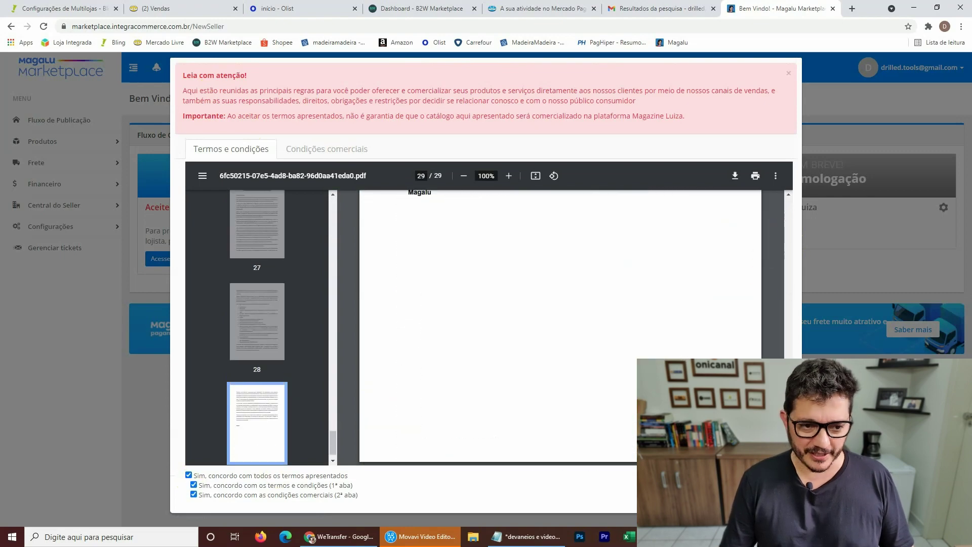
scroll(514, 336, "up", 3)
scroll(514, 336, "down", 3)
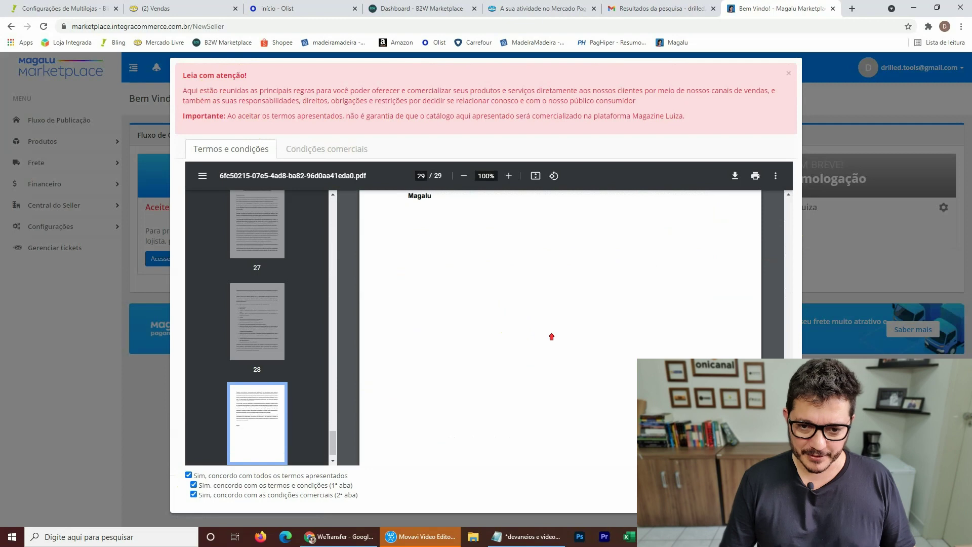
scroll(506, 336, "up", 2)
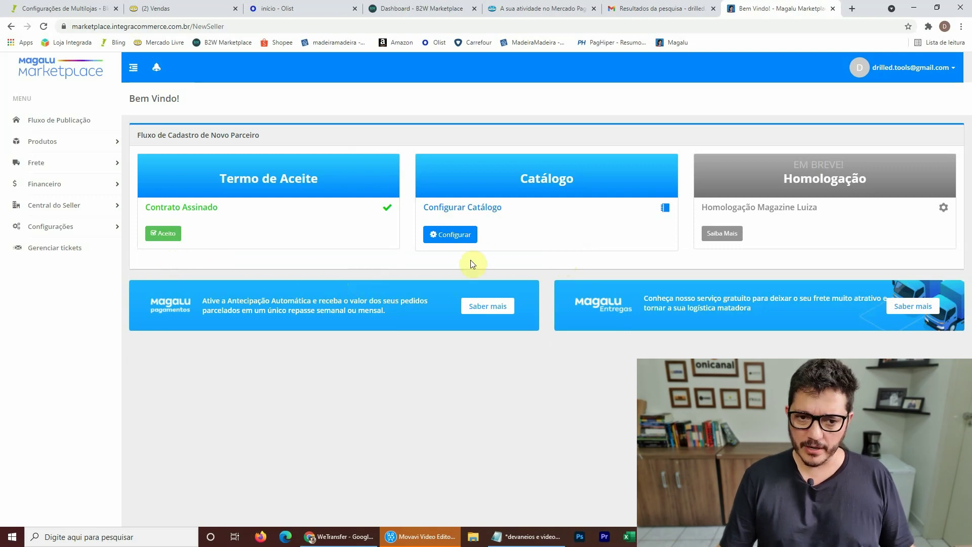
Check the catalogue configuration in the new partner flow and close its dialog.
left_click(458, 238)
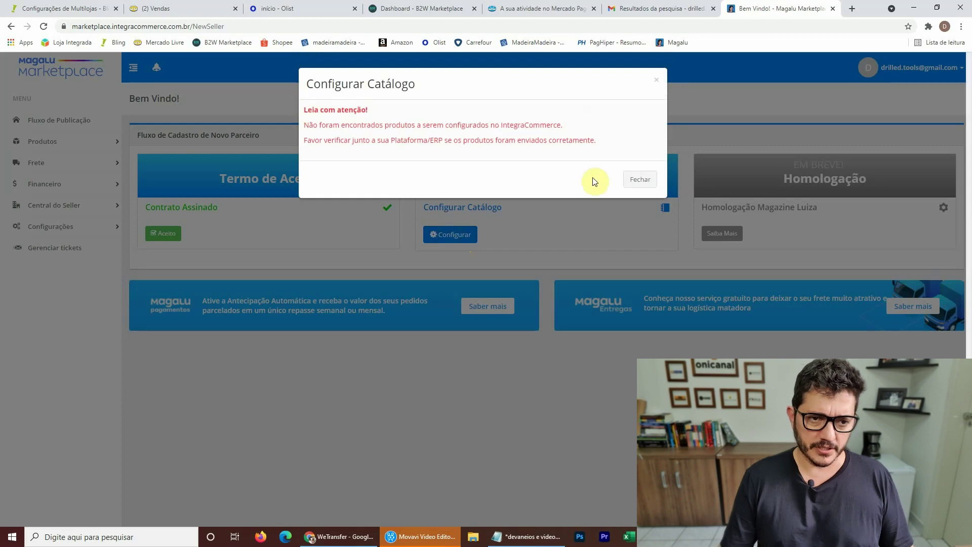
left_click(640, 179)
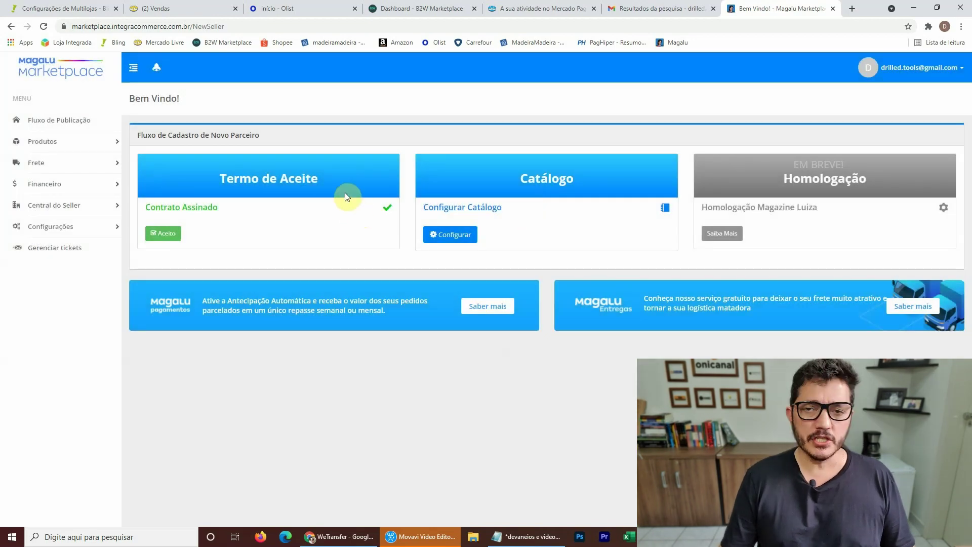
Switch back to Bling and add a new Magalu integration from the available marketplaces and hubs.
left_click(24, 4)
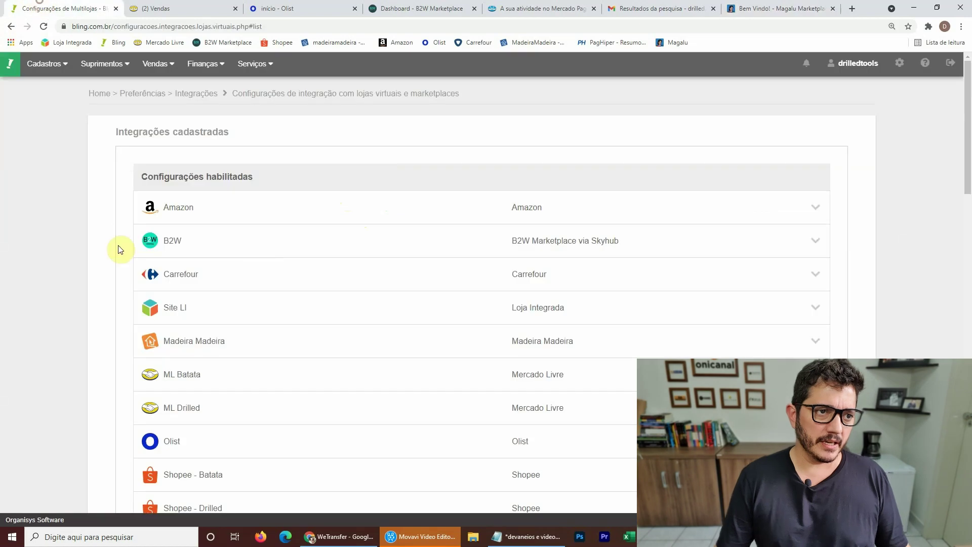
scroll(364, 226, "down", 5)
scroll(366, 224, "down", 3)
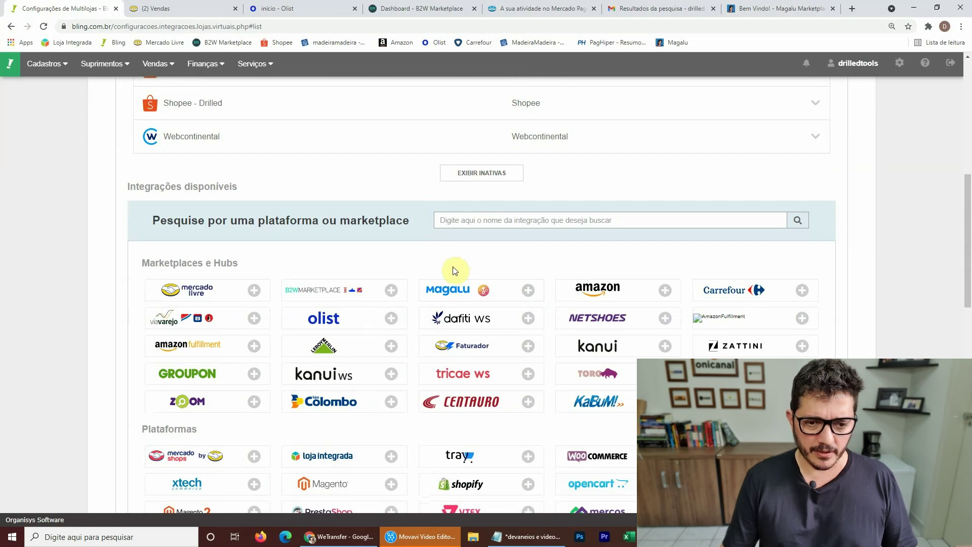
left_click(426, 284)
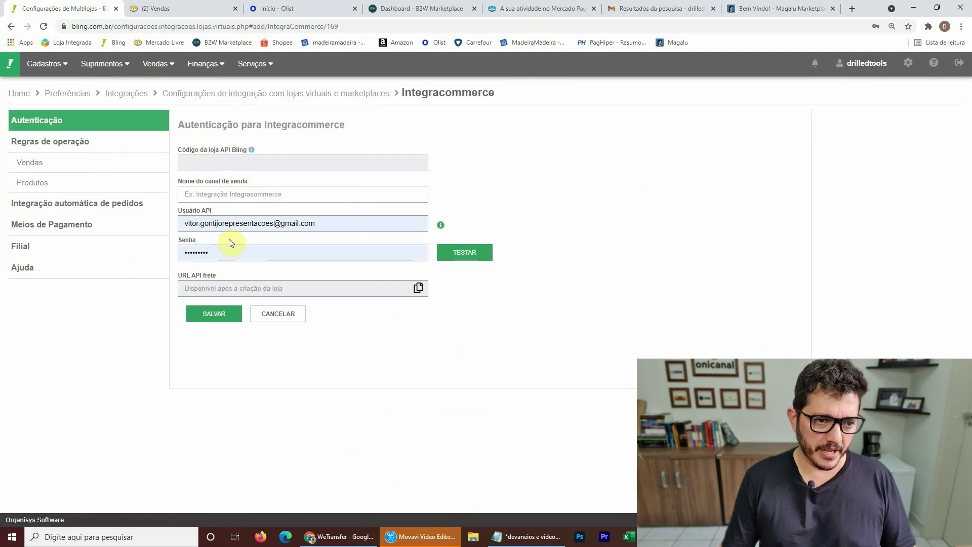
Read the API user help note in the Integracommerce authentication form and glance at the other open marketplace pages.
left_click(325, 223)
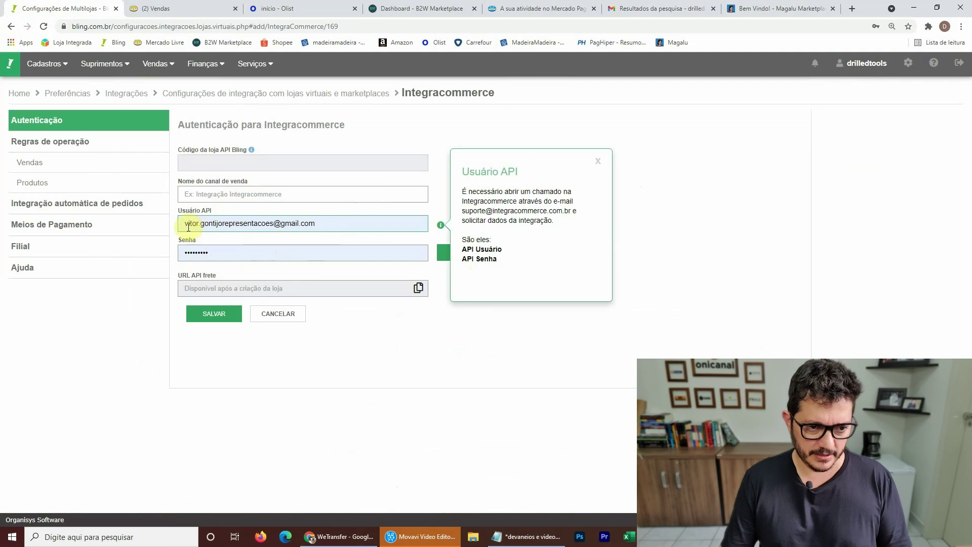
left_click(599, 161)
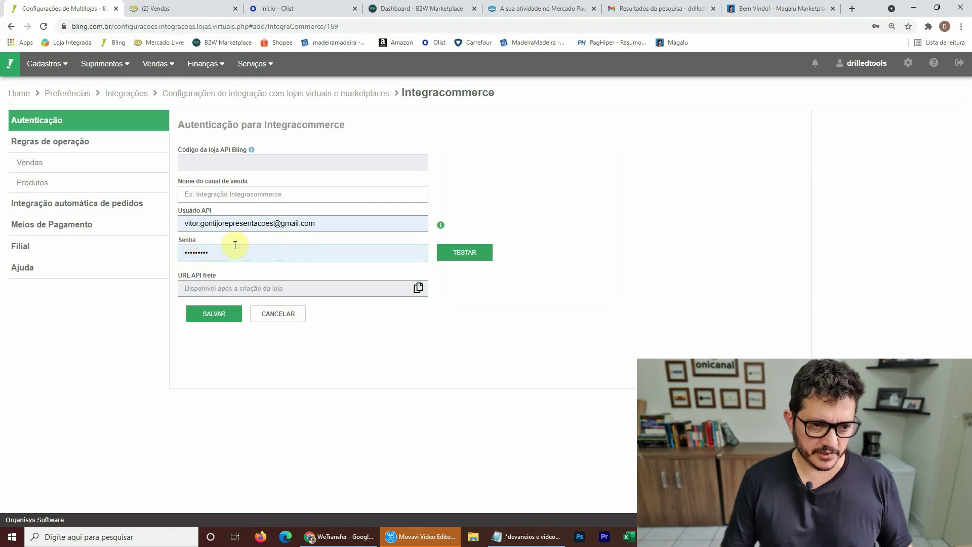
left_click(196, 7)
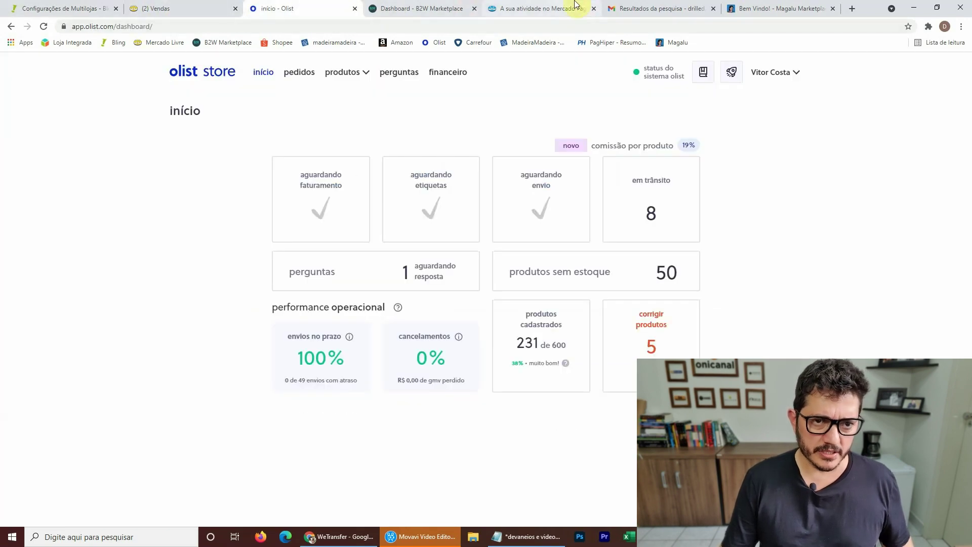
left_click(560, 9)
left_click(65, 8)
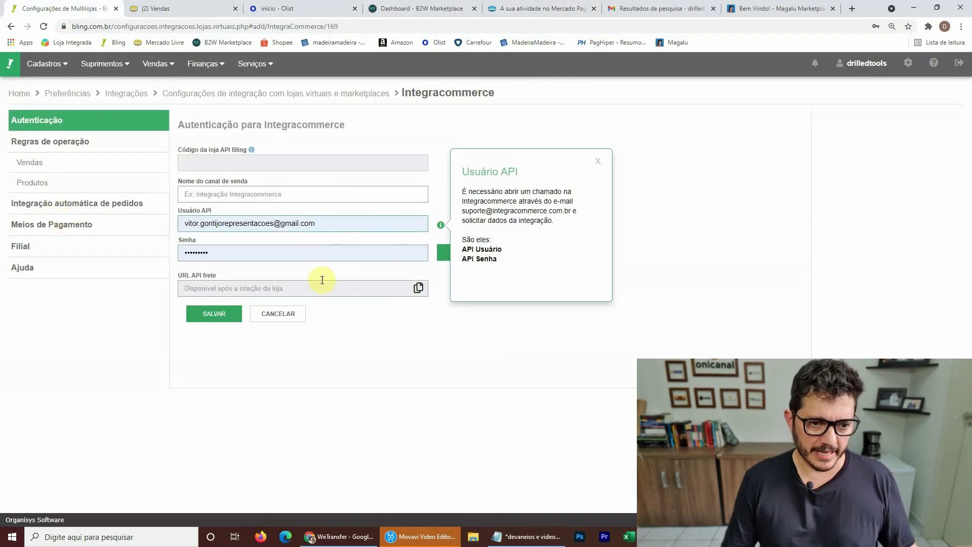
Name the sales channel Magalu, save the Integracommerce integration, and check the list of enabled integrations.
left_click(242, 193)
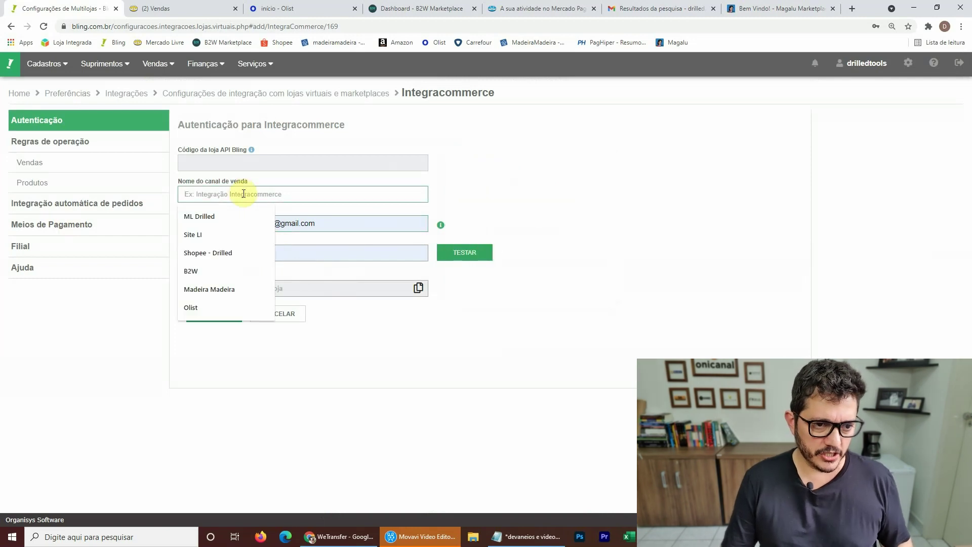
type("mAGAL")
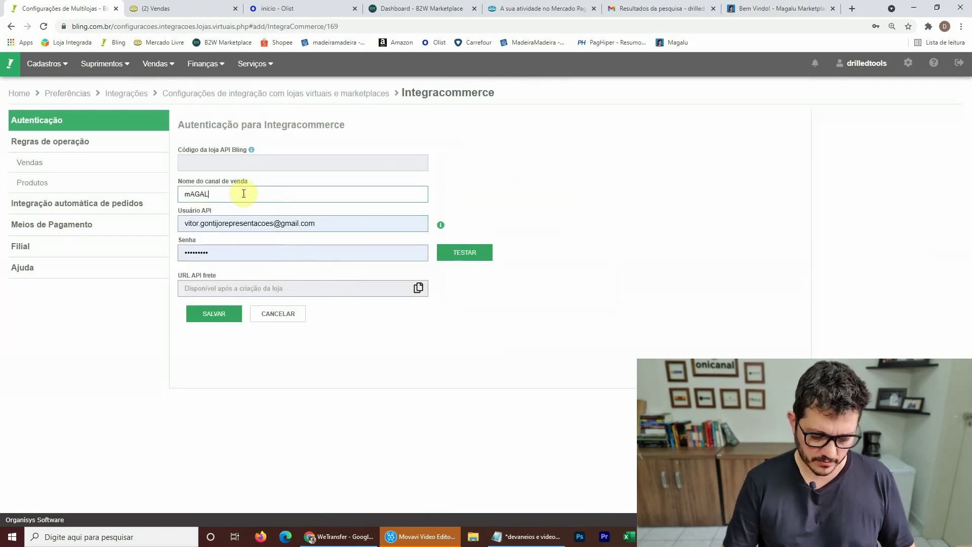
key("BackSpace")
key("BackSpace")
key("BackSpace")
key("BackSpace")
key("BackSpace")
type("Magalu")
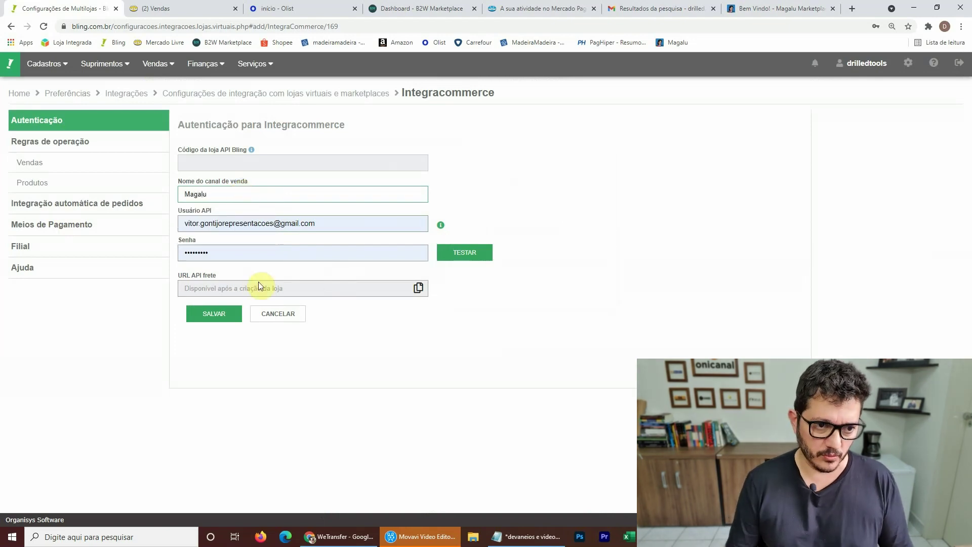
left_click(195, 314)
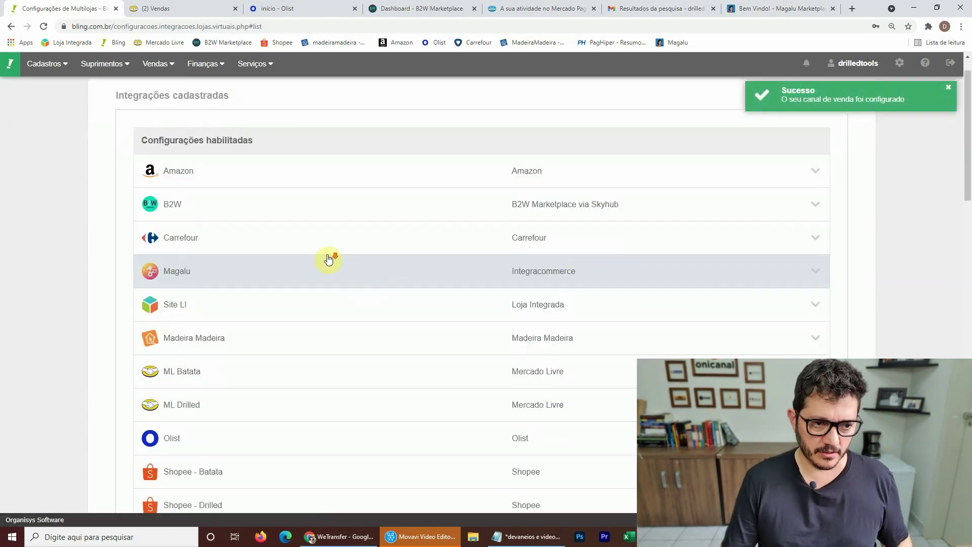
scroll(329, 260, "down", 3)
scroll(297, 230, "up", 2)
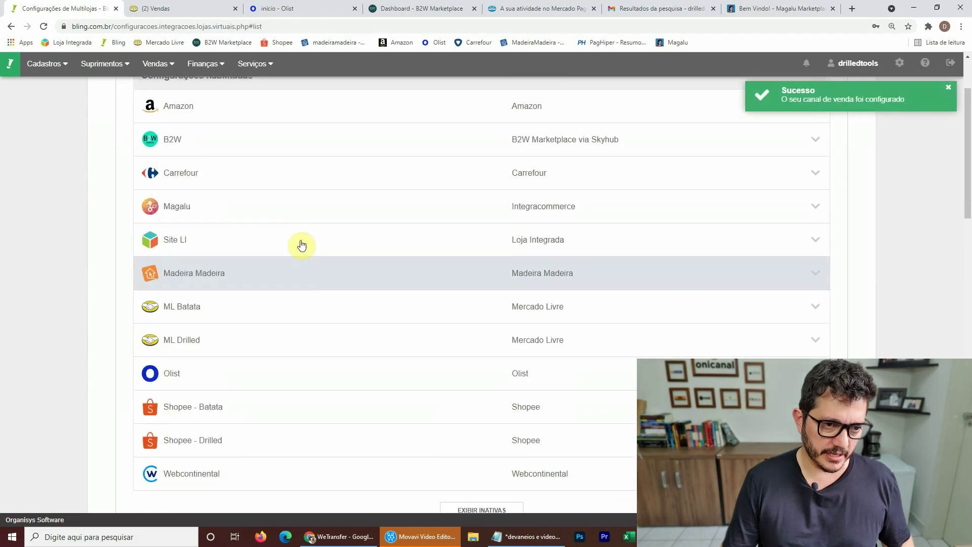
Fill in the API user and password from the Gmail message in the Magalu integration's authentication settings and test the connection.
left_click(201, 209)
left_click(209, 223)
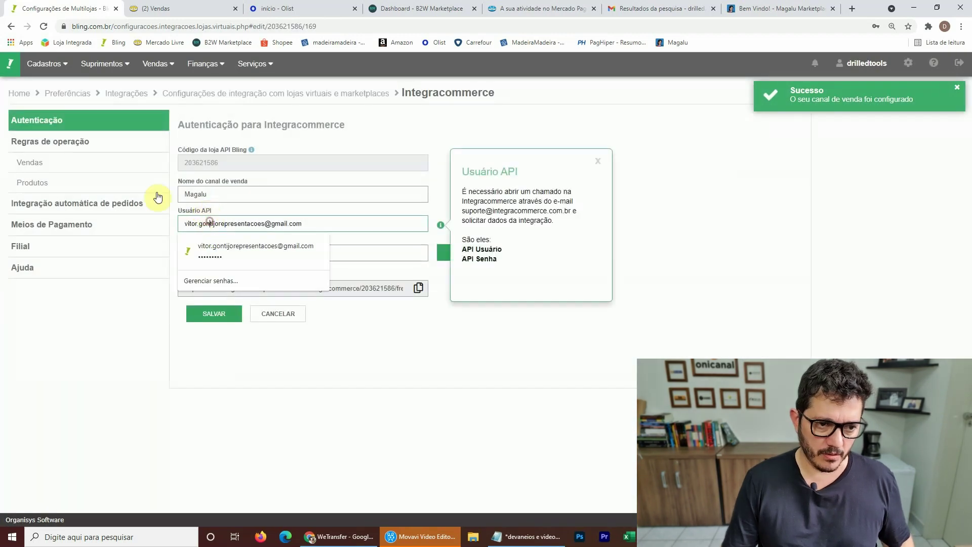
left_click(213, 8)
left_click(658, 8)
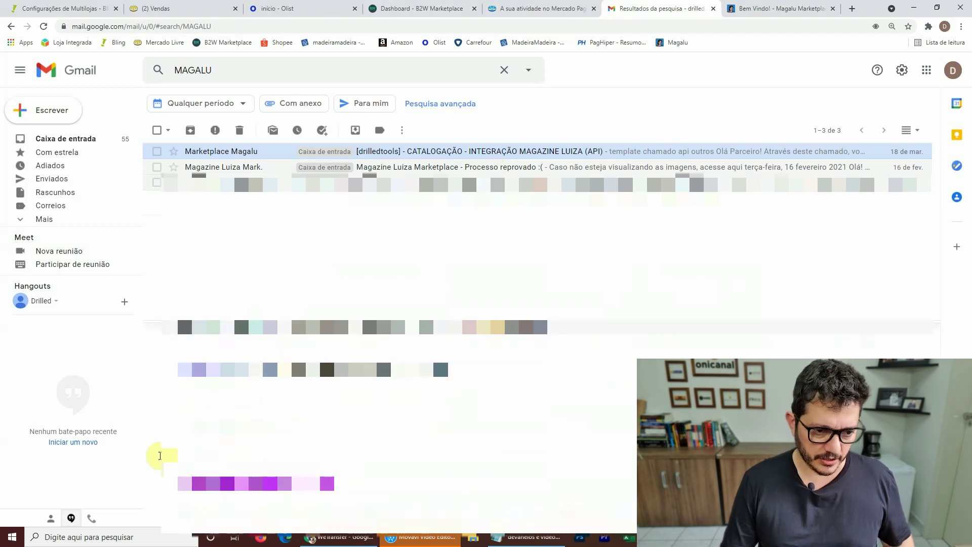
left_click(15, 6)
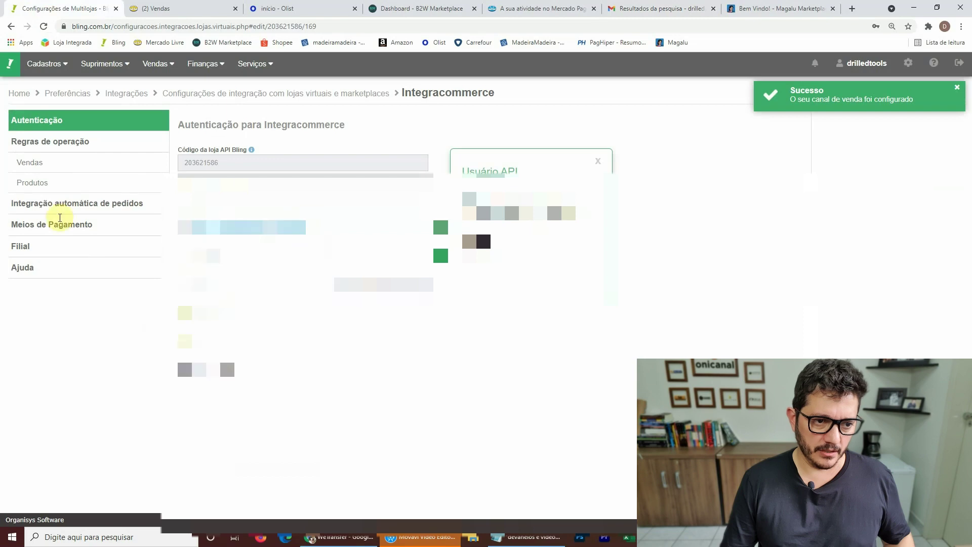
left_click(659, 10)
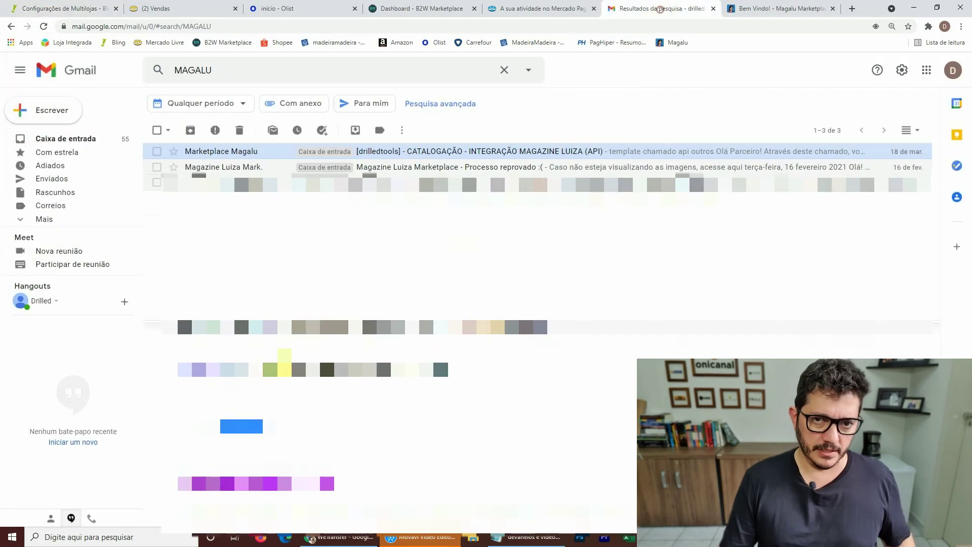
left_click(53, 5)
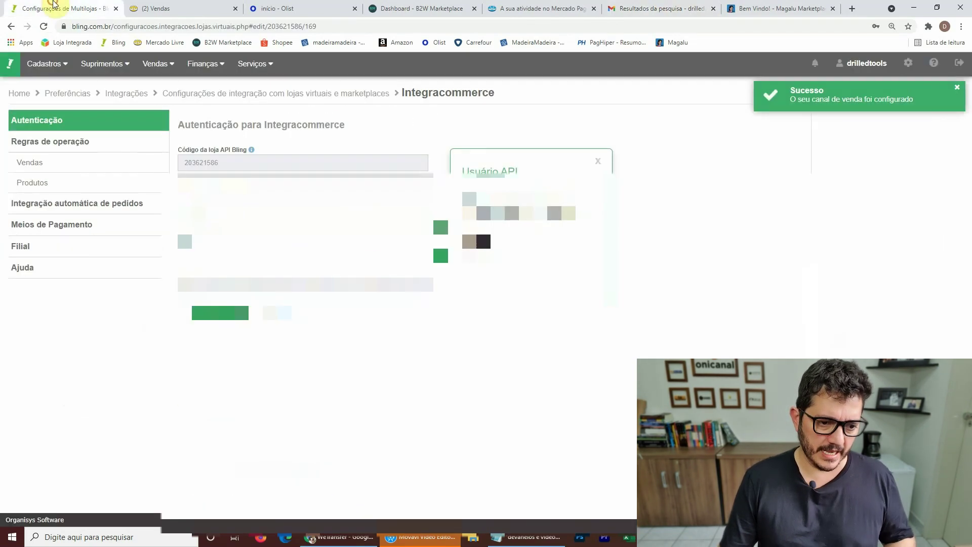
left_click(463, 243)
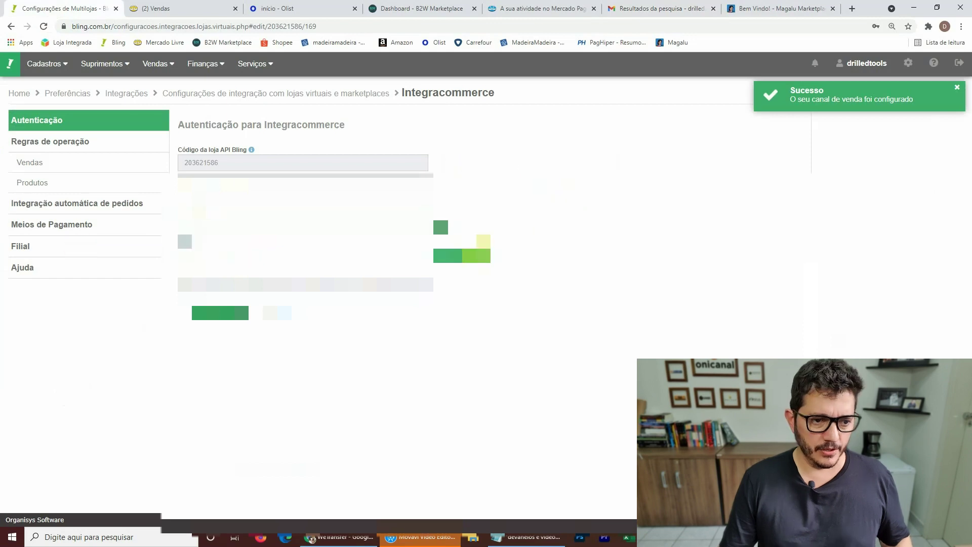
left_click(461, 253)
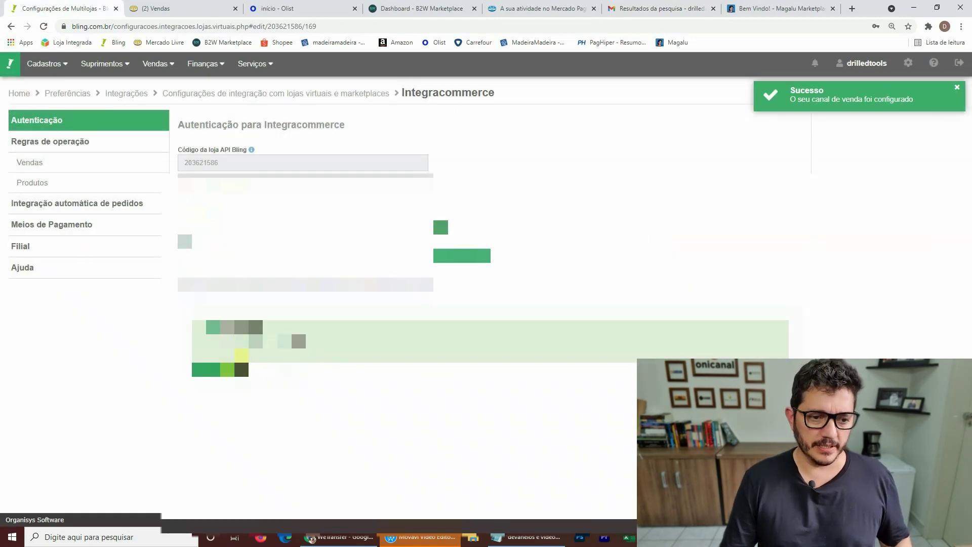
Enable automatic sending of tracking data after NF-e authorization in the sales rules and check the product export rules.
left_click(40, 162)
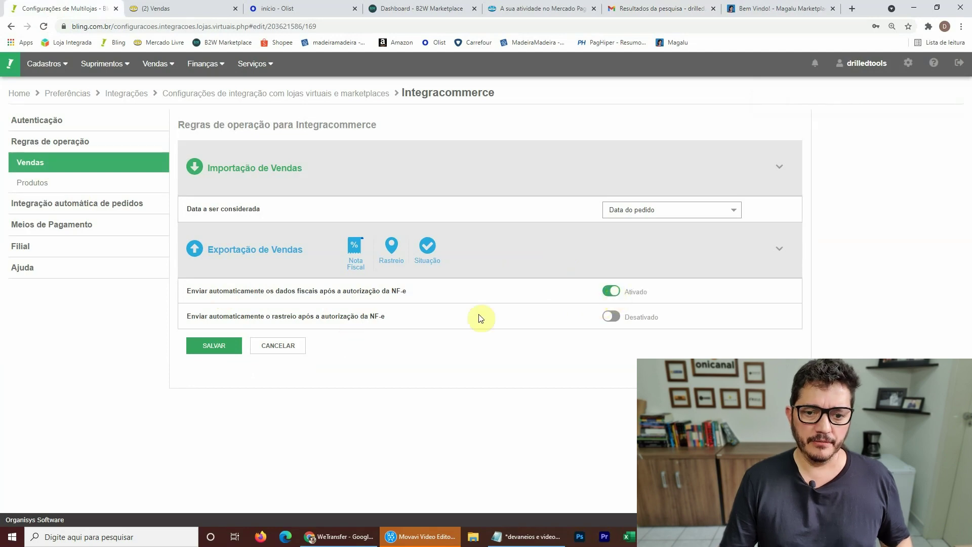
left_click(609, 318)
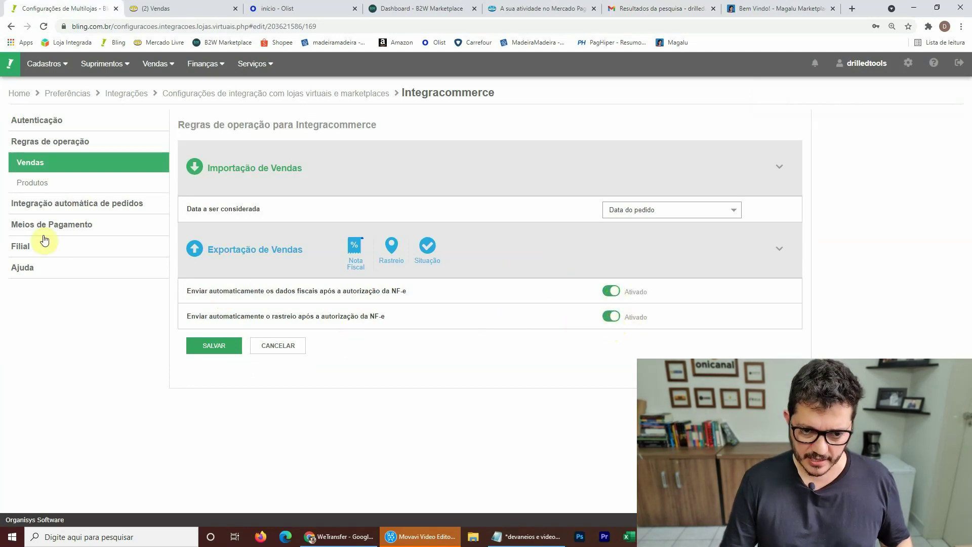
left_click(30, 182)
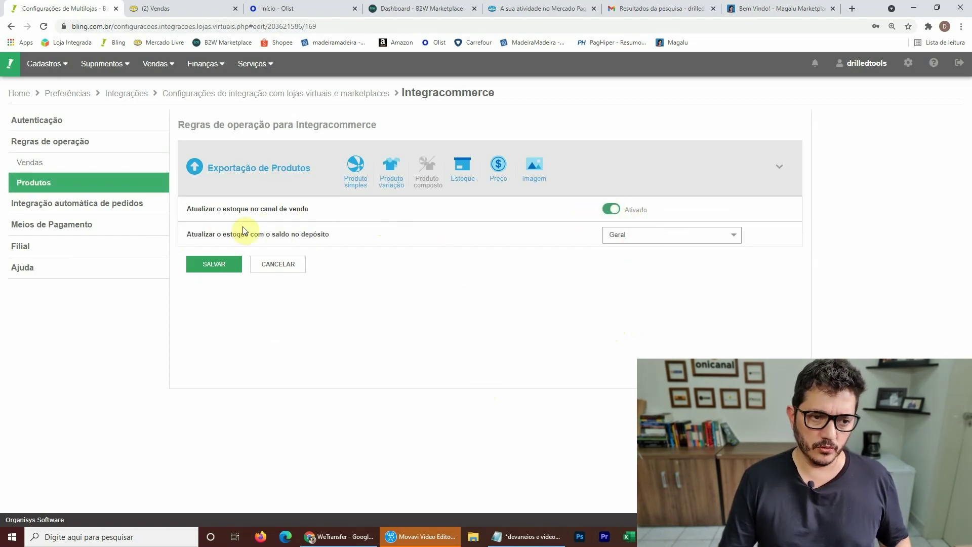
Activate automatic order import for the Integracommerce integration, save the configuration, and dismiss the browser's password-saving prompt.
left_click(18, 209)
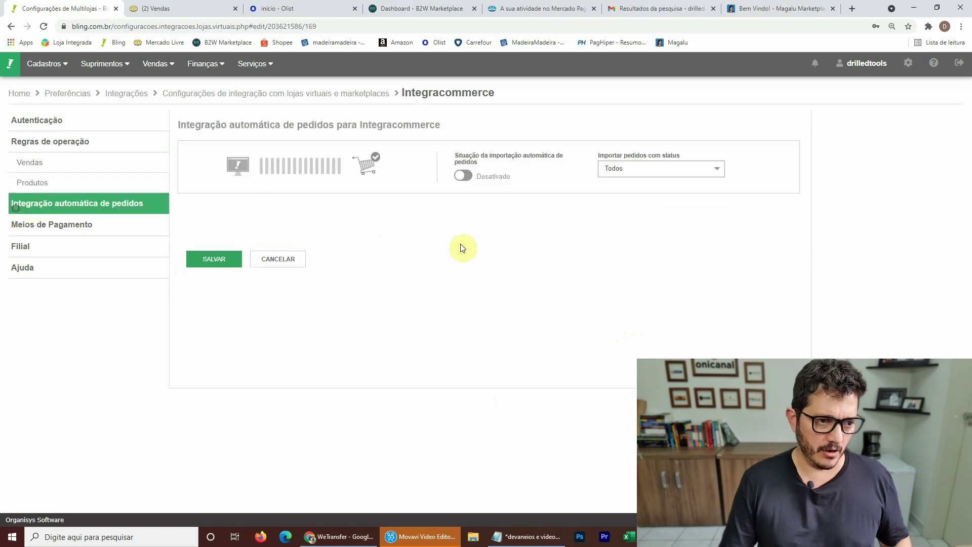
left_click(465, 177)
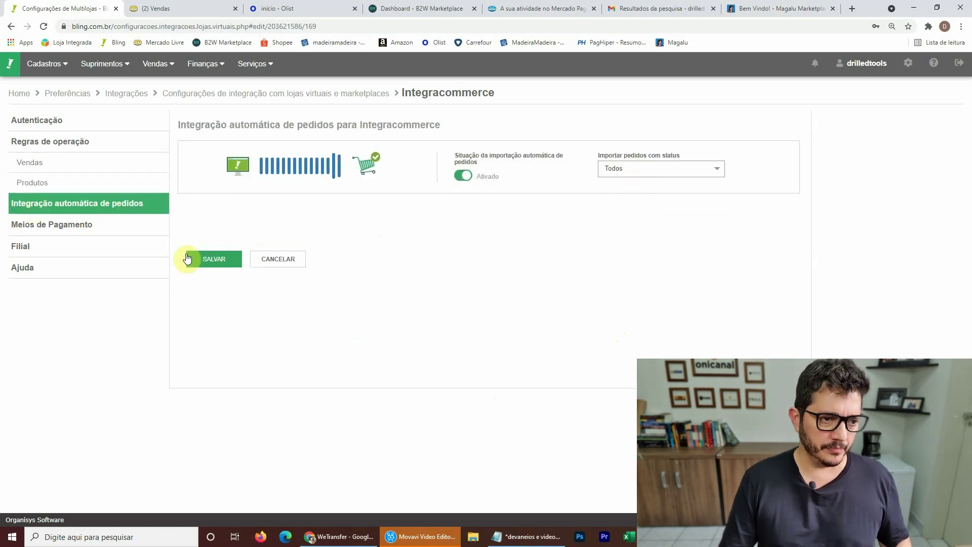
left_click(209, 265)
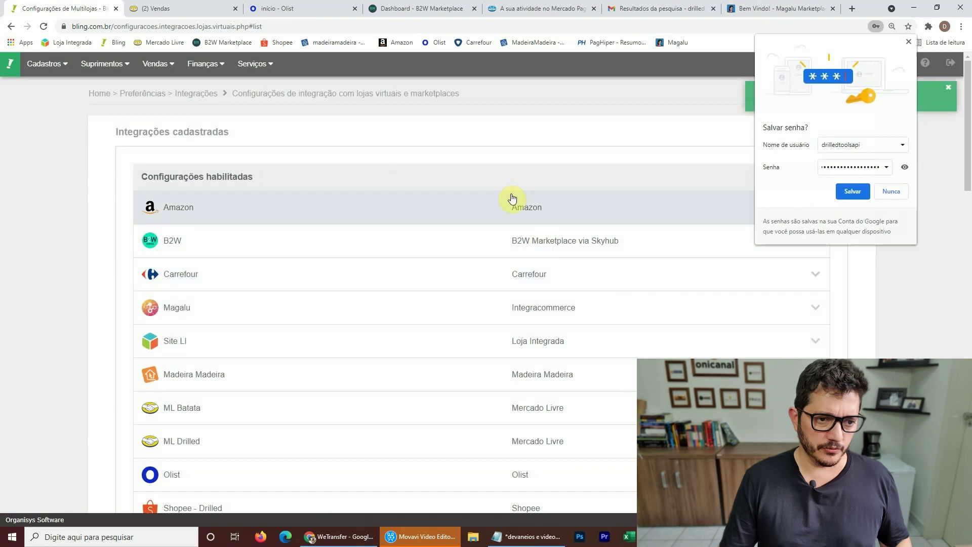
left_click(727, 202)
Reopen the Magalu integration from the enabled list, check its authentication data, and leave without saving changes.
scroll(356, 227, "down", 1)
scroll(356, 227, "down", 2)
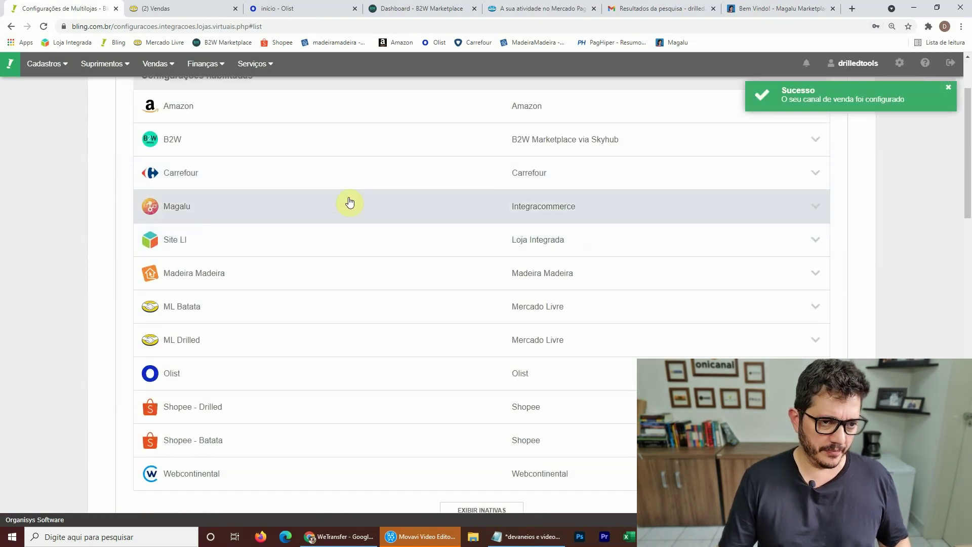
left_click(240, 215)
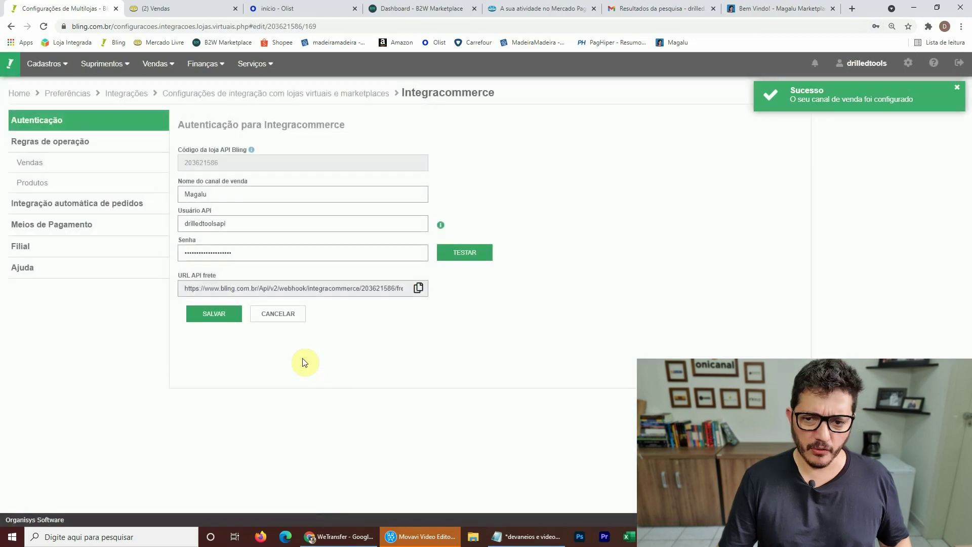
left_click(290, 316)
Open the product list and deselect the product Disco de Corte Diamantado 115mm, code SA-QD115.
mouse_move(47, 63)
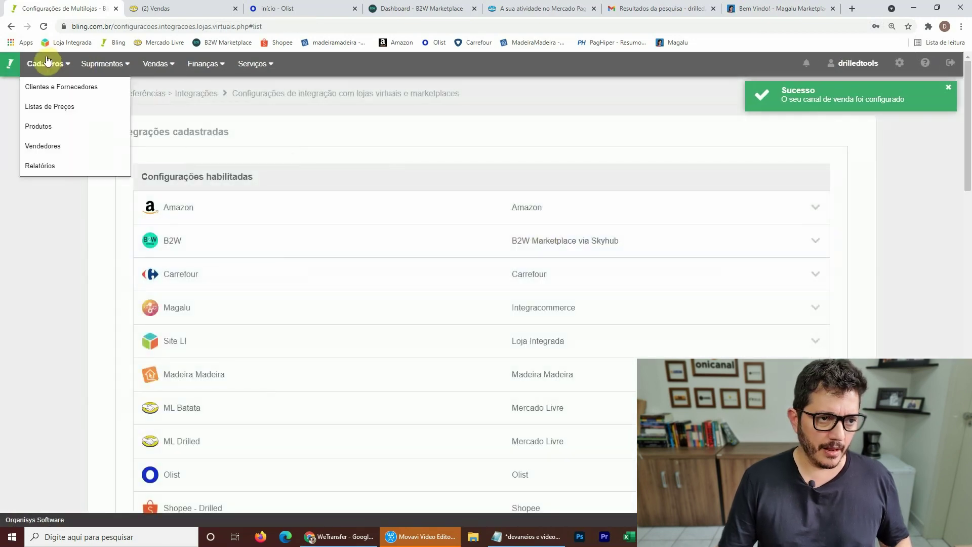
left_click(39, 124)
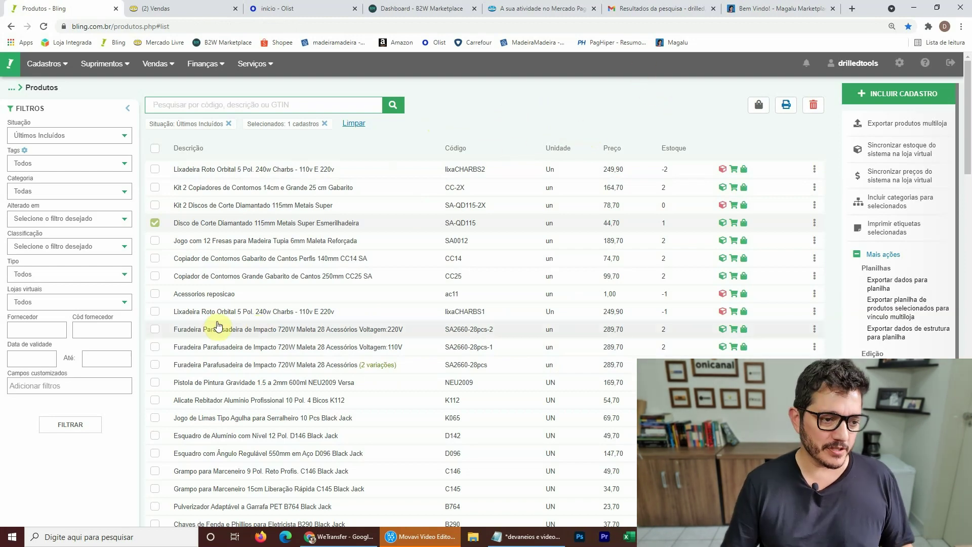
left_click(155, 224)
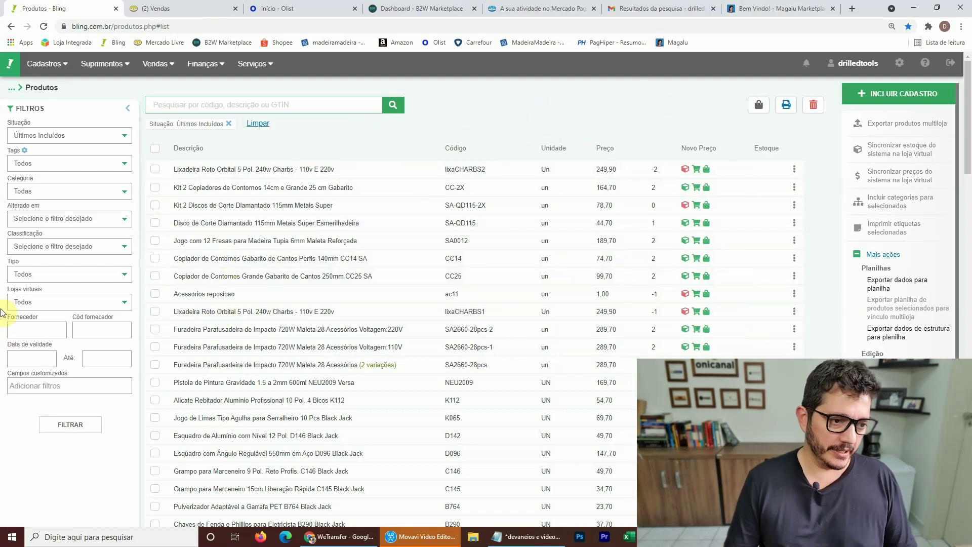
Filter the products to those not linked (Não vinculados) to the Magalu store and look through the list.
left_click(24, 304)
left_click(26, 324)
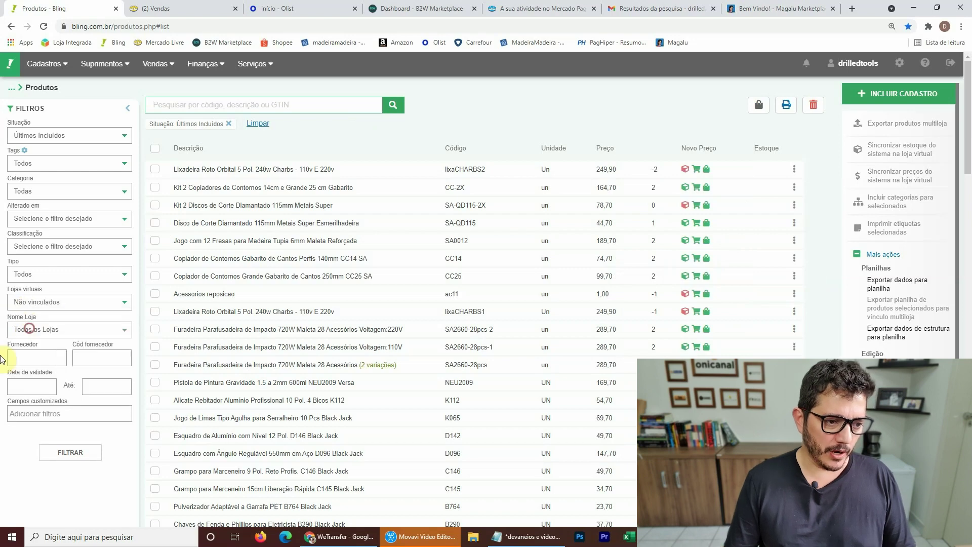
left_click(99, 331)
left_click(59, 395)
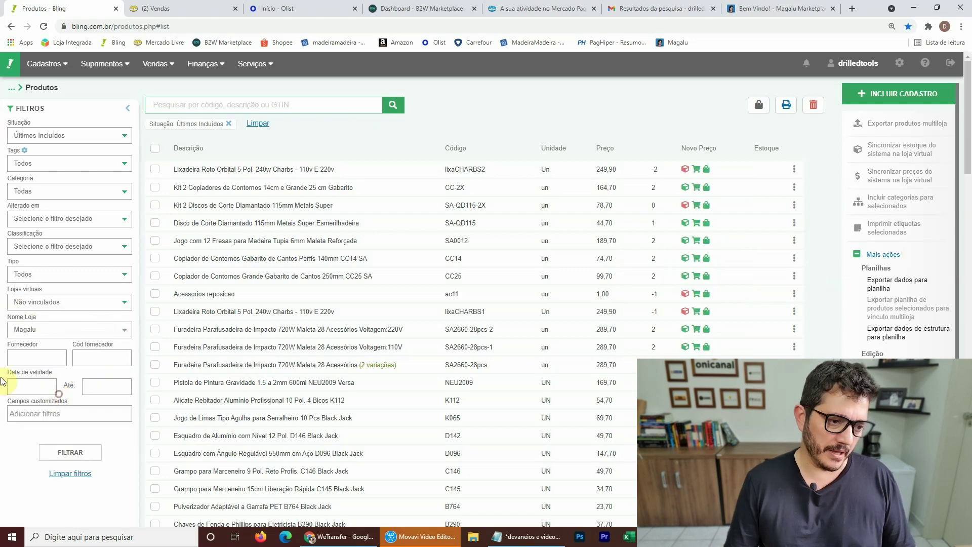
left_click(77, 451)
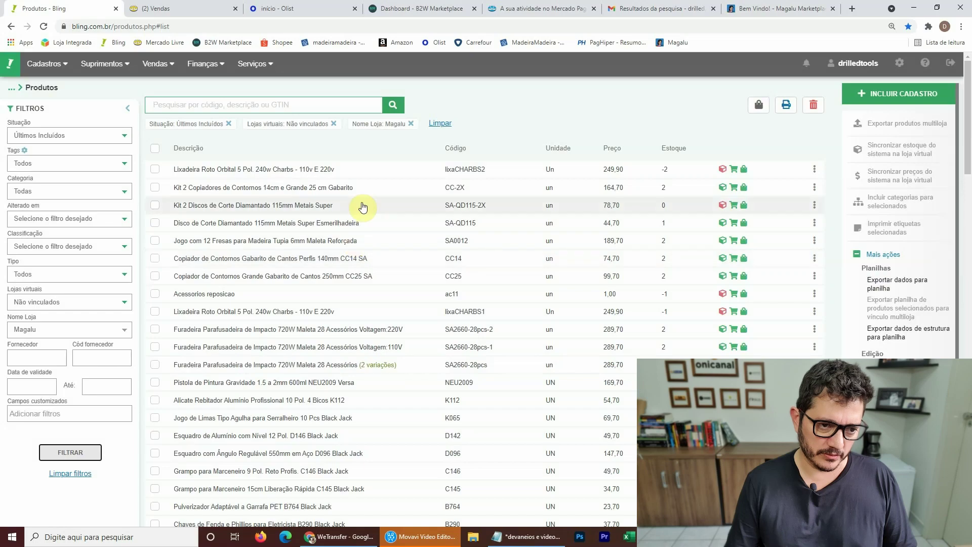
scroll(420, 227, "down", 20)
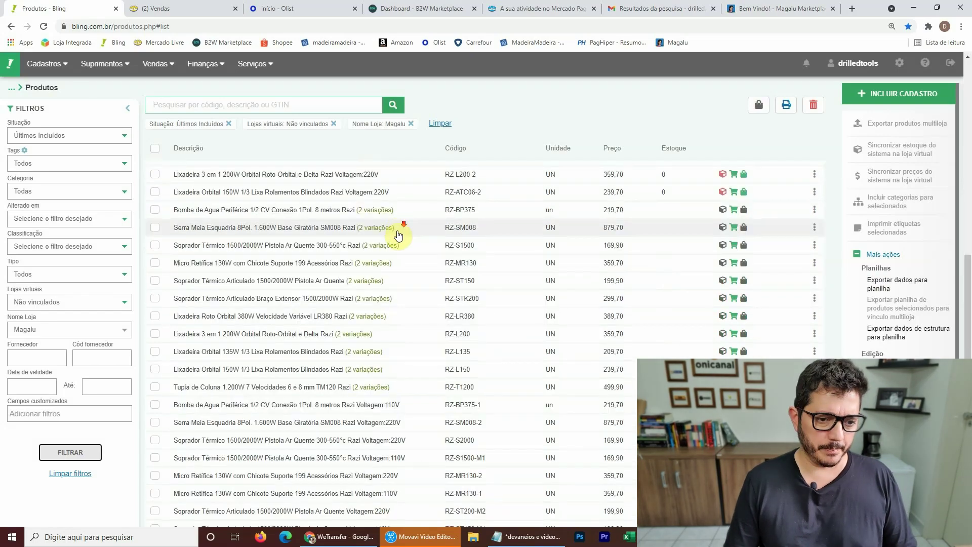
scroll(411, 268, "up", 10)
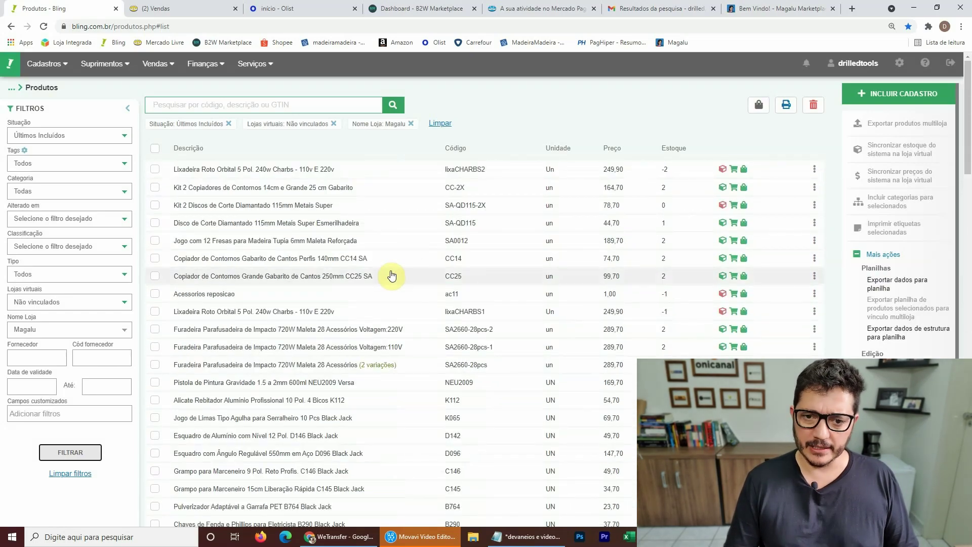
Narrow the filtered list to the product type Produtos simples and review the products.
left_click(30, 274)
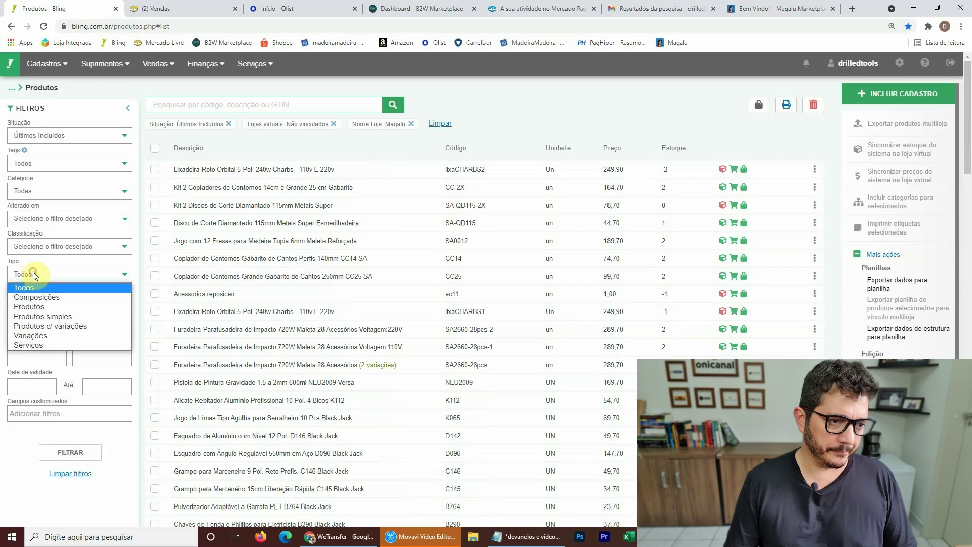
left_click(45, 316)
left_click(56, 452)
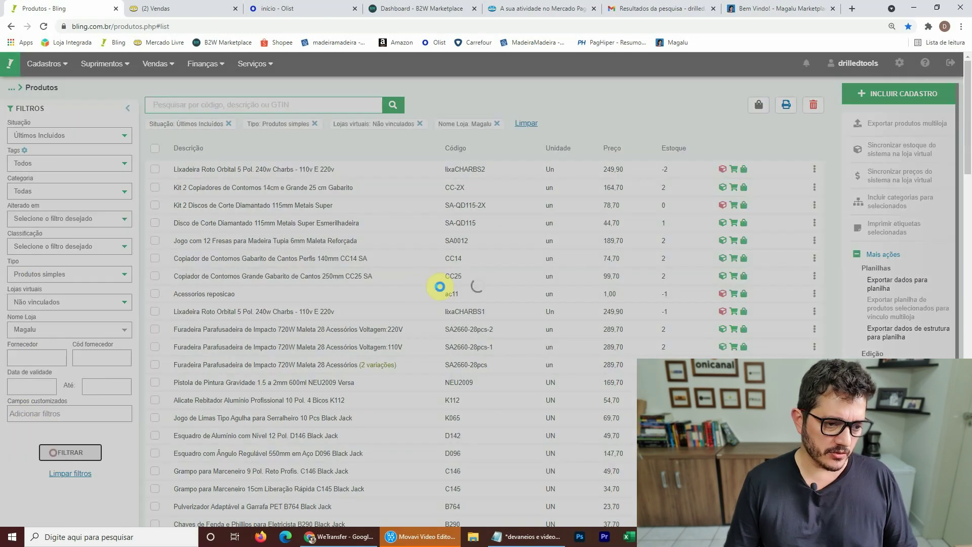
scroll(569, 236, "down", 20)
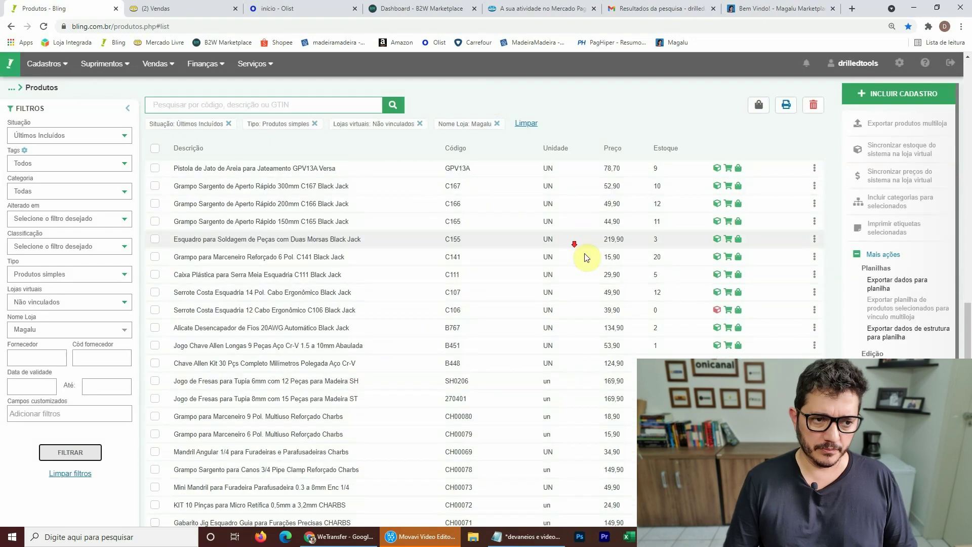
scroll(571, 273, "up", 20)
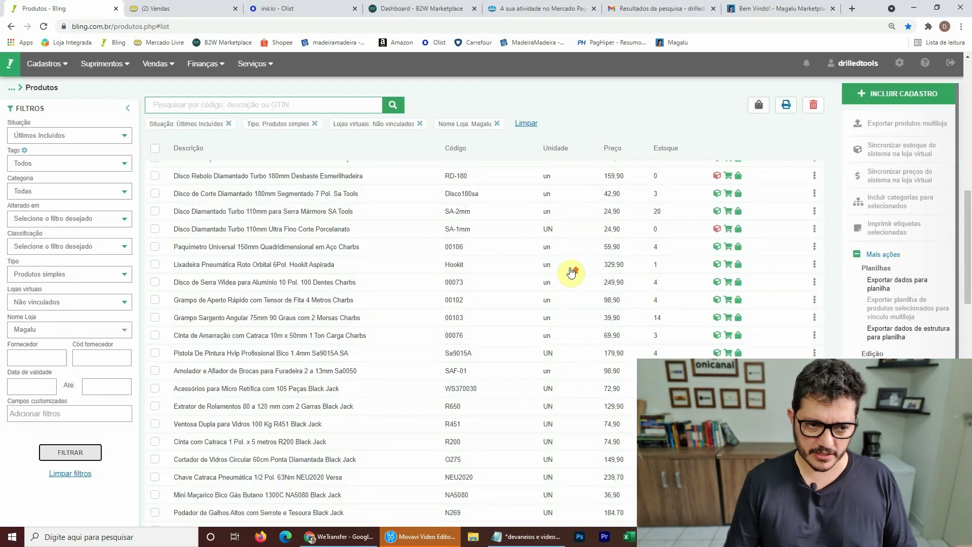
Select all listed products, exclude individual items such as lixaCHARBS2, ac11 and CH00072, and clear the whole selection.
left_click(155, 150)
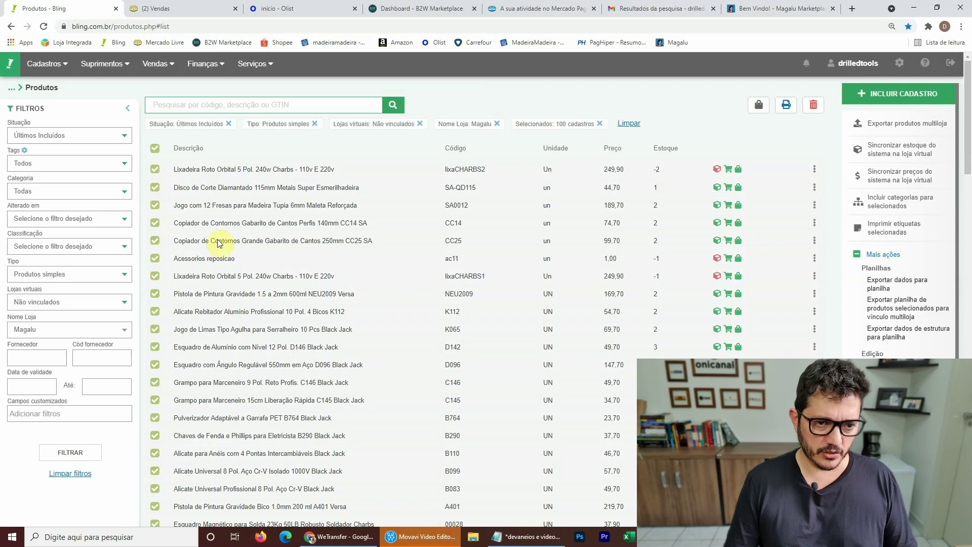
left_click(156, 170)
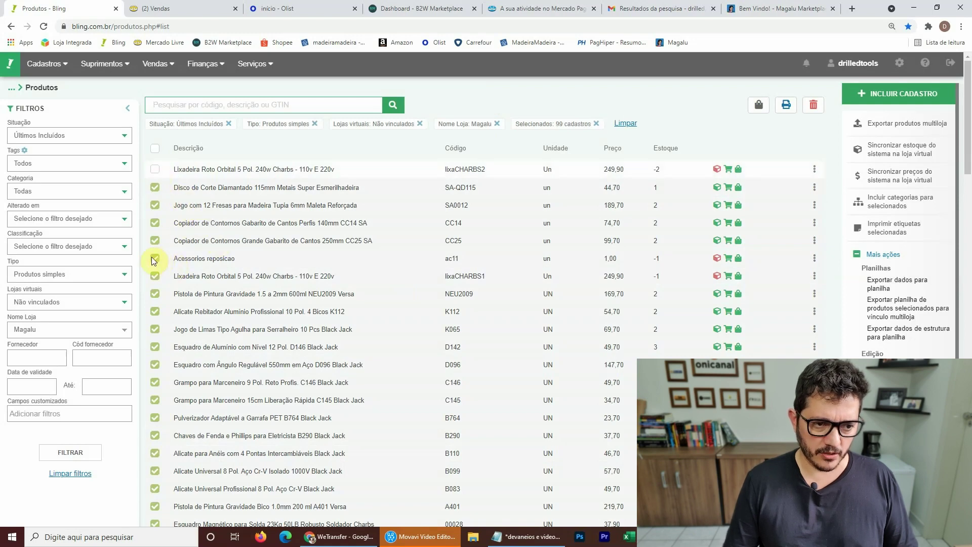
scroll(226, 261, "down", 10)
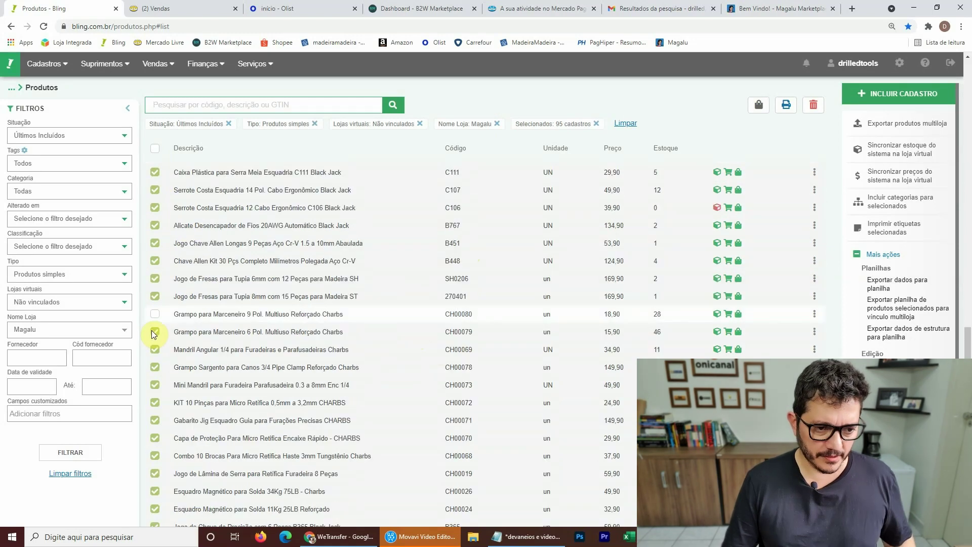
left_click(155, 315)
left_click(151, 316)
scroll(354, 324, "down", 2)
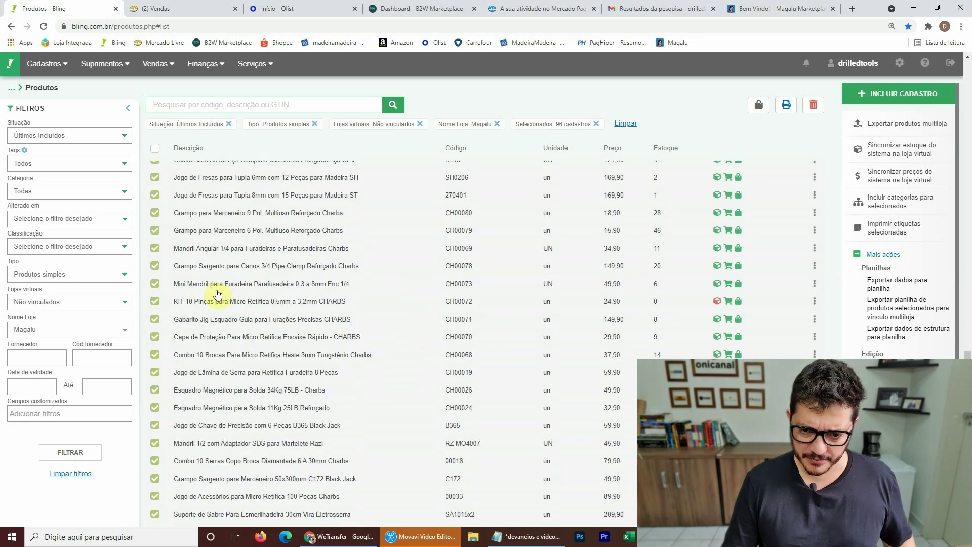
left_click(155, 302)
scroll(365, 442, "down", 2)
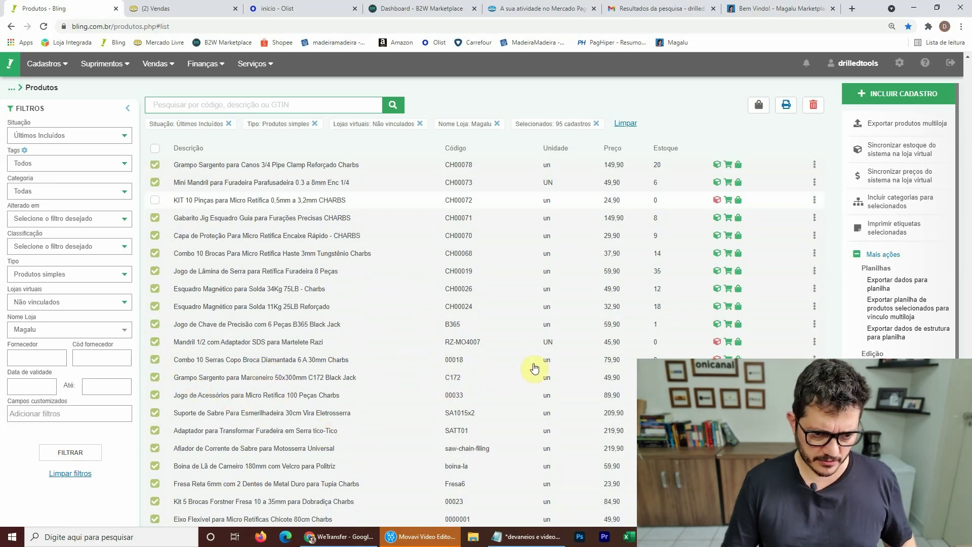
scroll(532, 369, "down", 2)
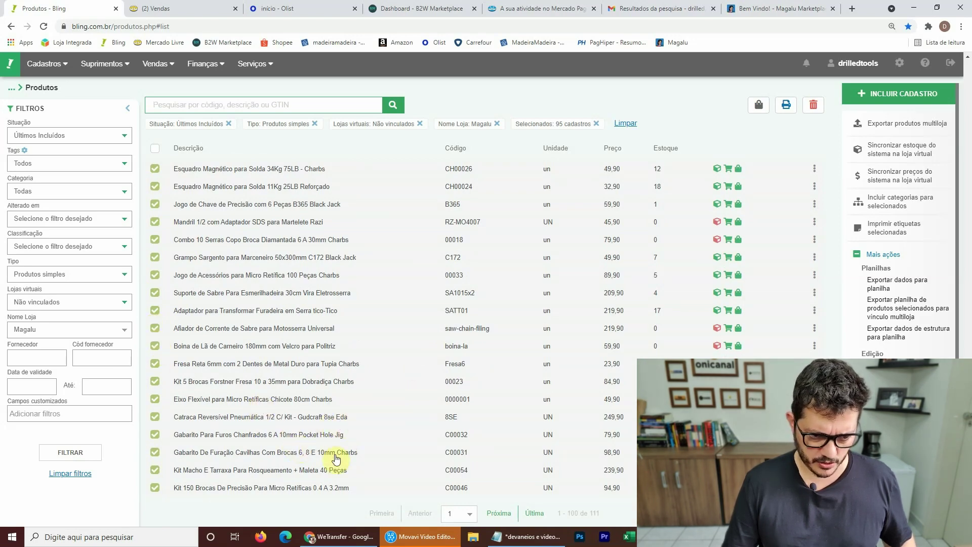
scroll(558, 365, "up", 20)
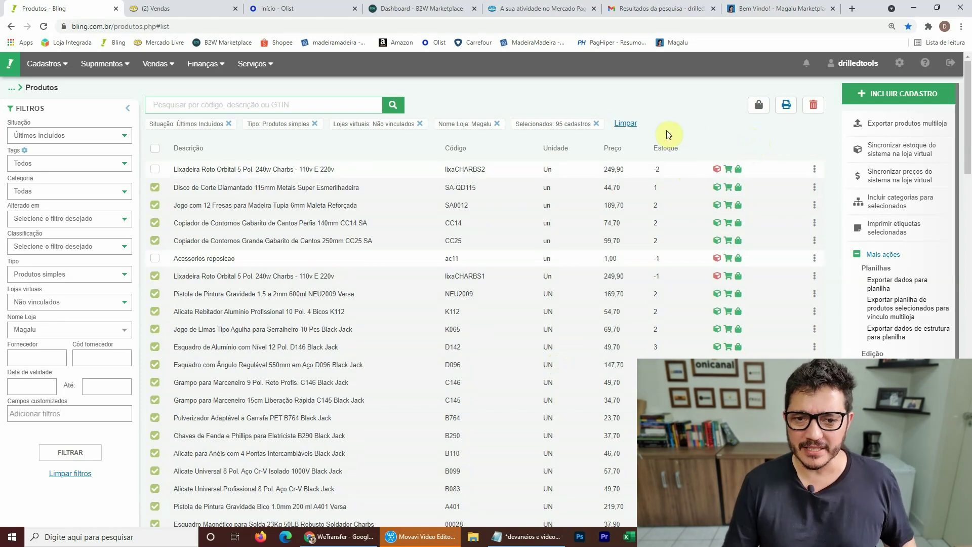
left_click(595, 124)
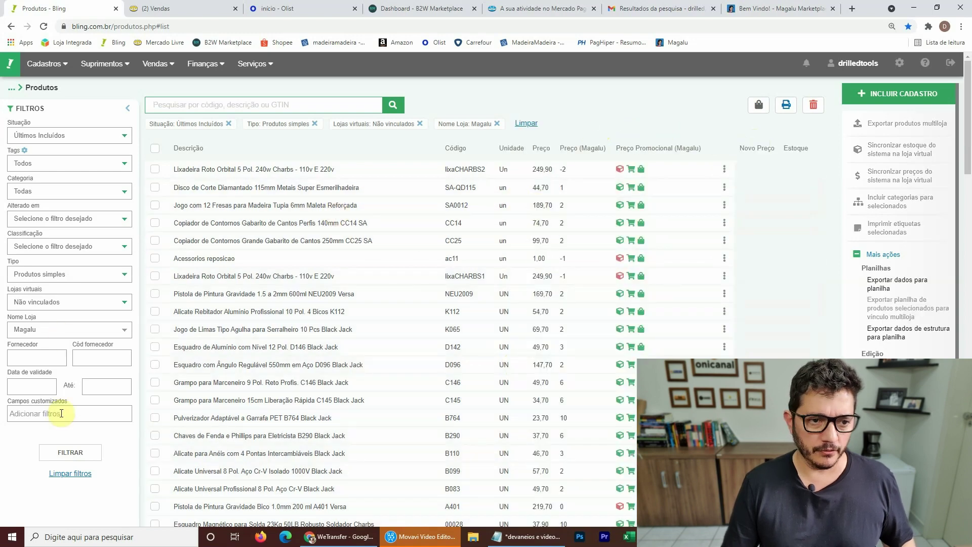
Reapply the product filters, select the products SA-QD115 and SA0012, and try to export them to the Magalu store.
left_click(71, 452)
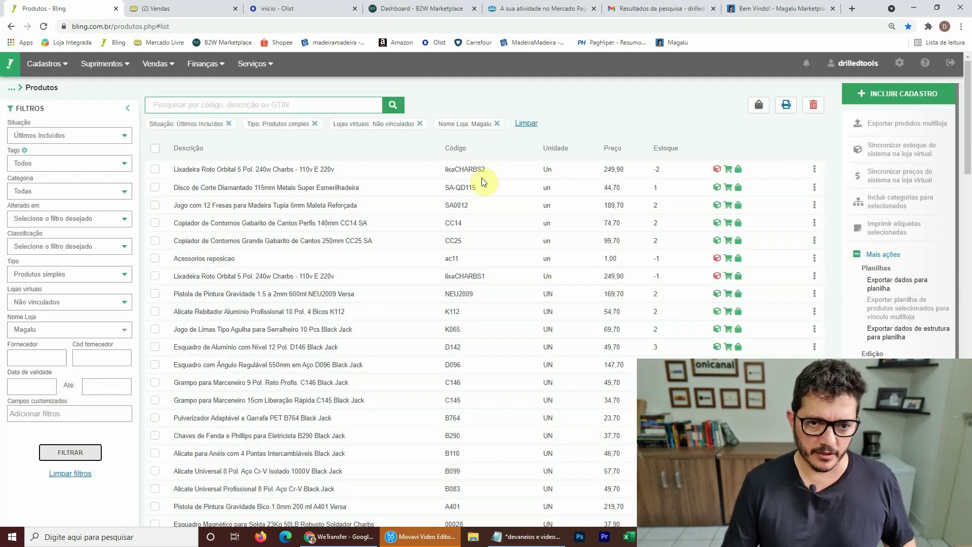
left_click(155, 187)
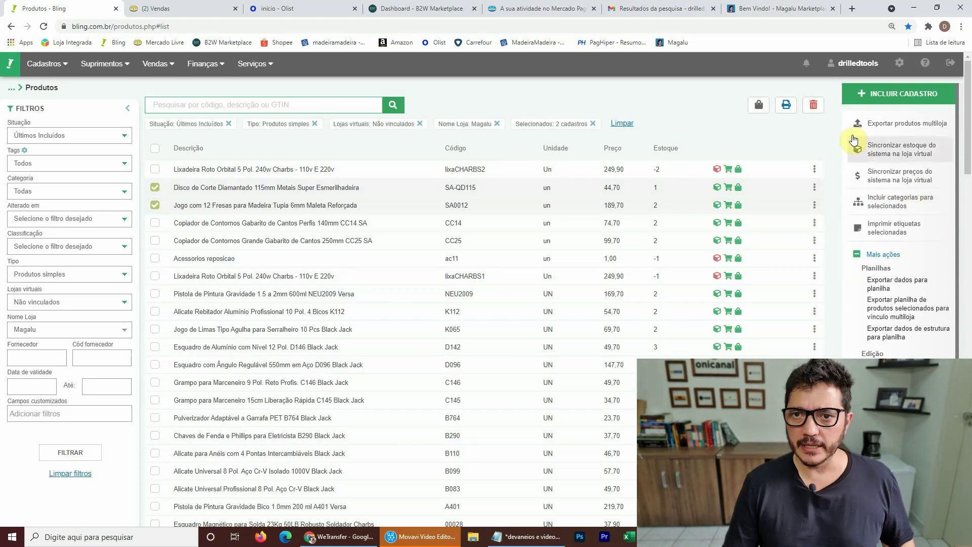
left_click(910, 122)
left_click(381, 247)
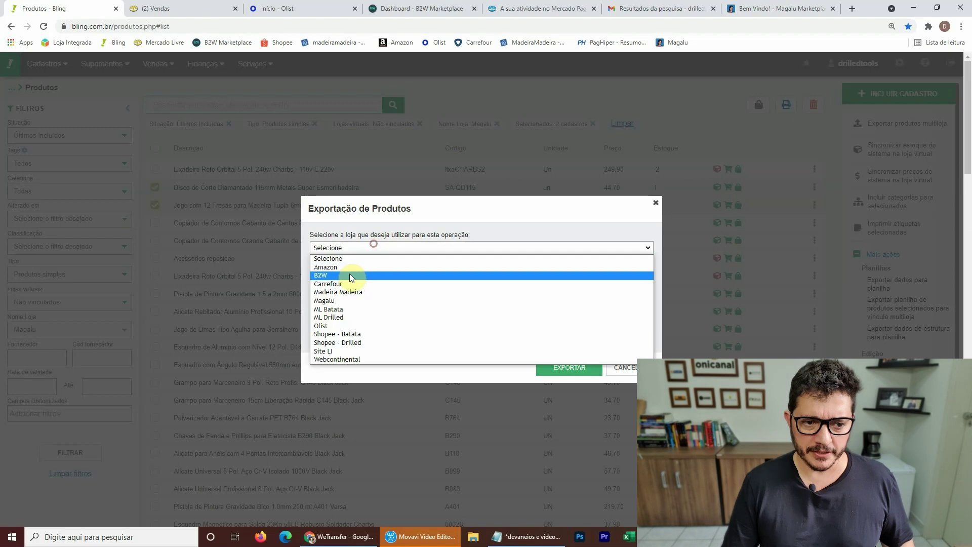
left_click(350, 298)
left_click(562, 372)
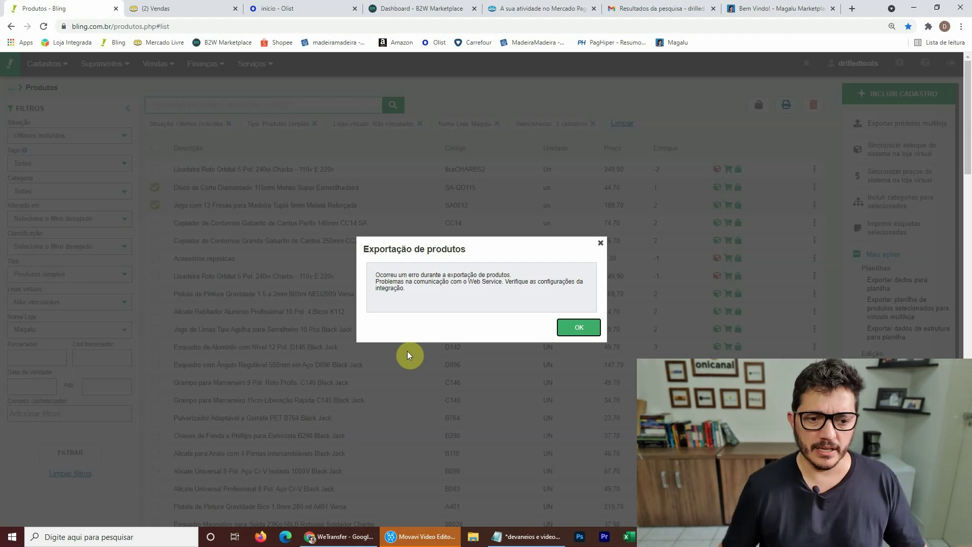
left_click(579, 327)
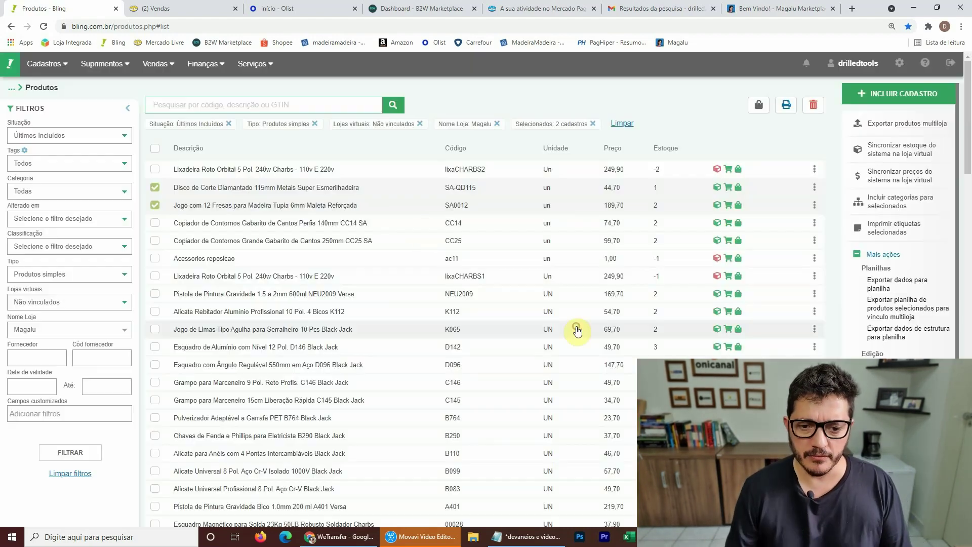
Switch to the Magalu Marketplace portal, activate the Magalu Entregas service with the store's dispatch address, and return to the portal.
left_click(775, 8)
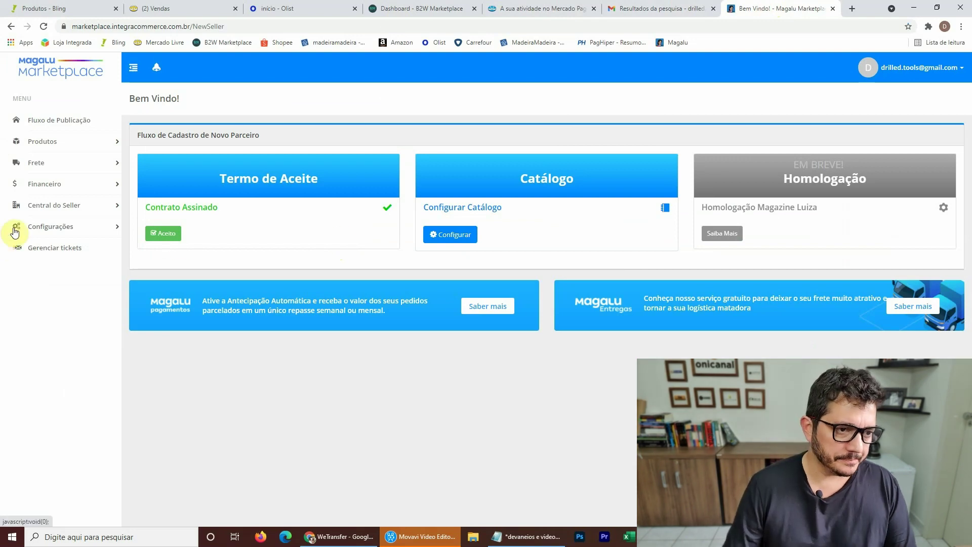
left_click(36, 162)
left_click(54, 184)
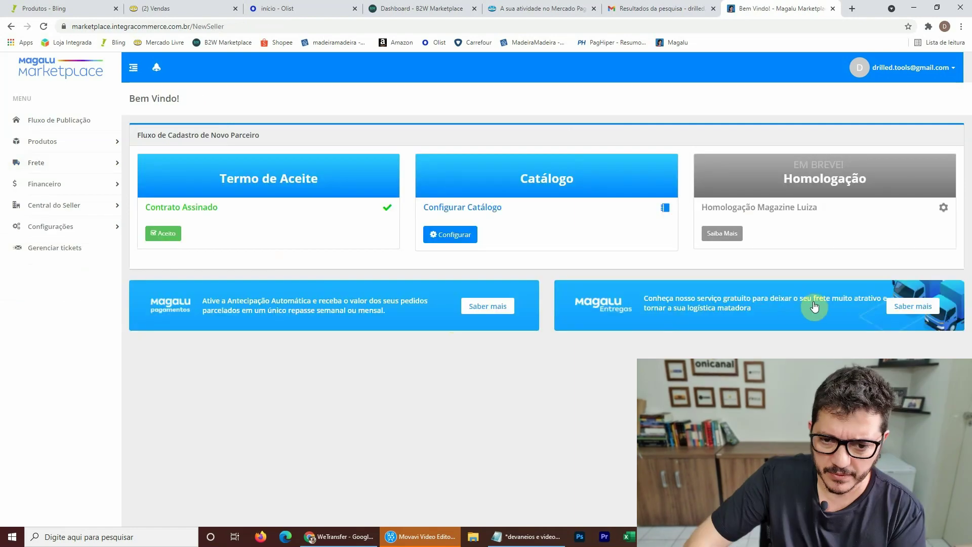
left_click(814, 306)
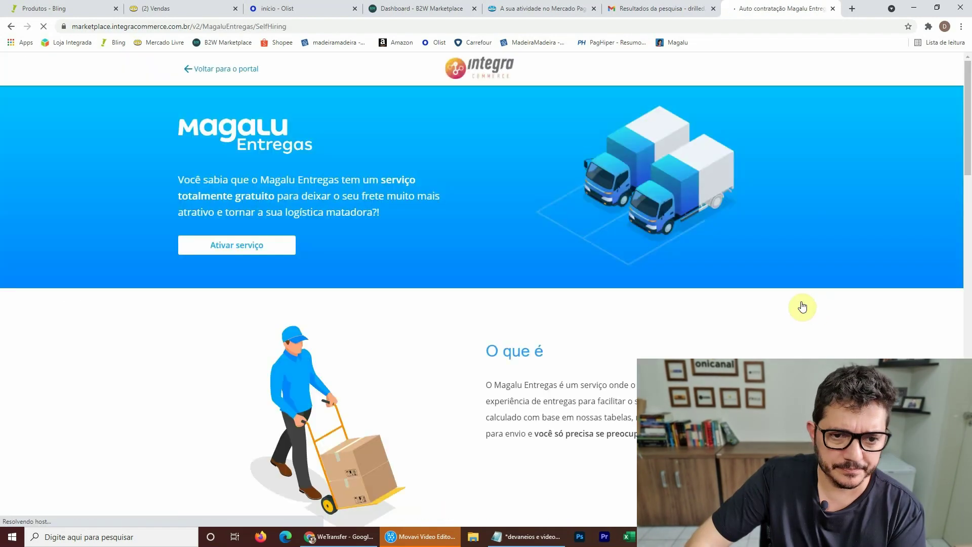
left_click(226, 245)
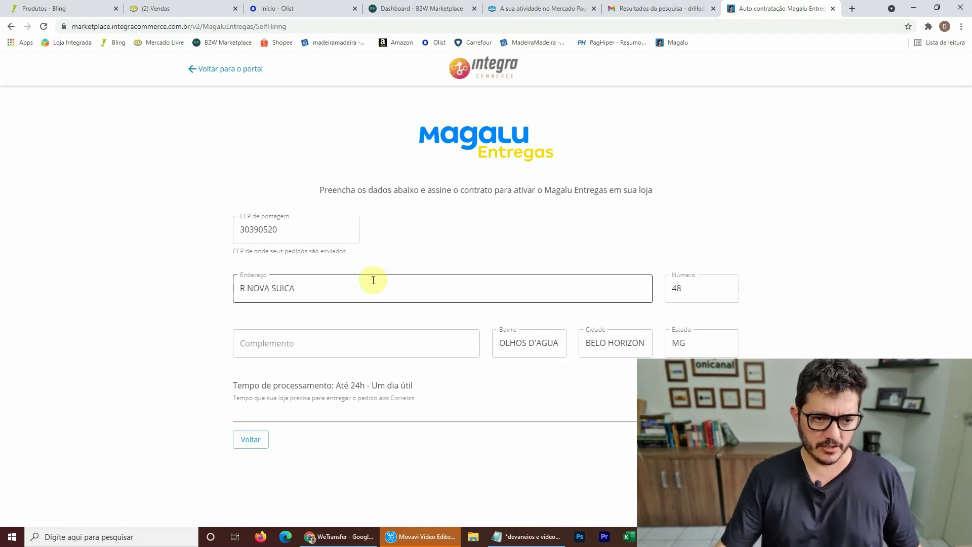
double_click(258, 229)
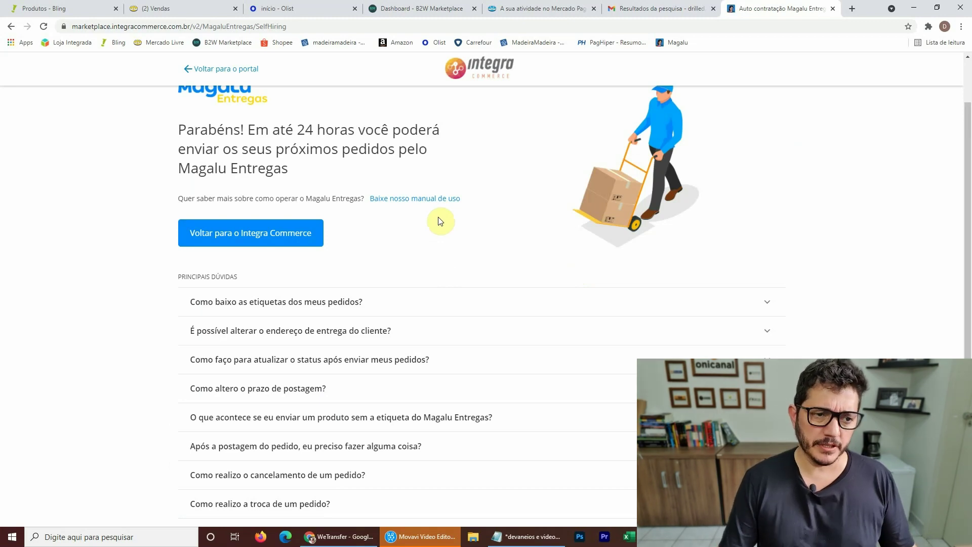
scroll(448, 221, "up", 1)
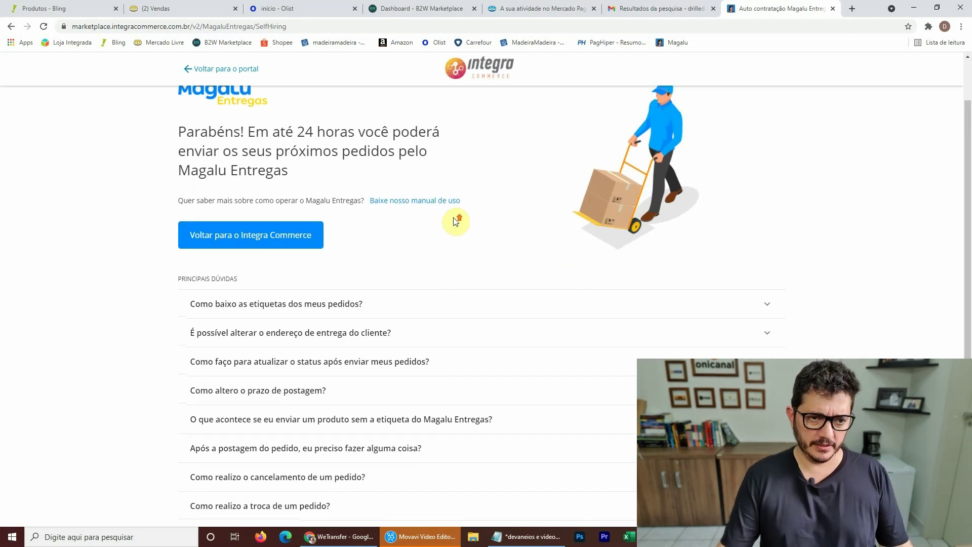
left_click(232, 69)
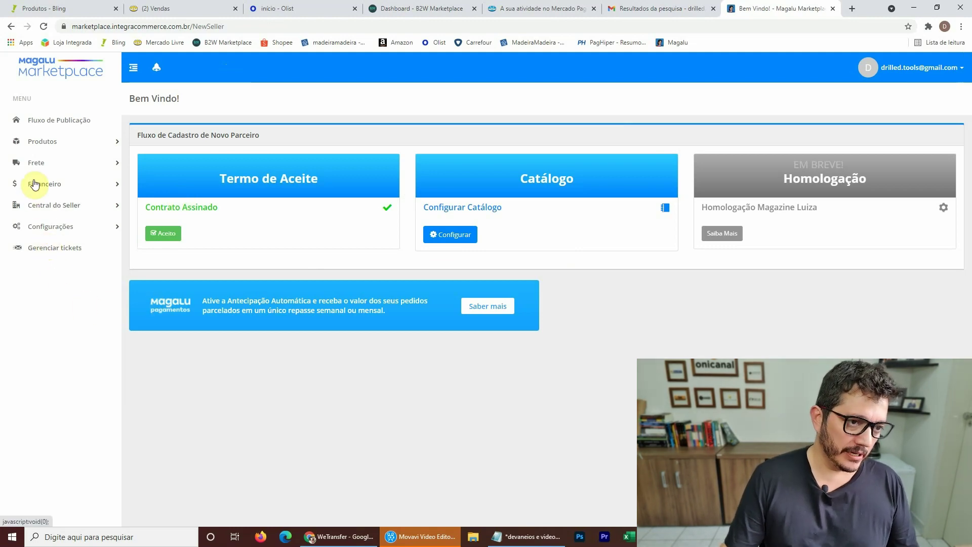
Check the product integration page for Magazine Luiza and return to the publication flow page.
left_click(63, 146)
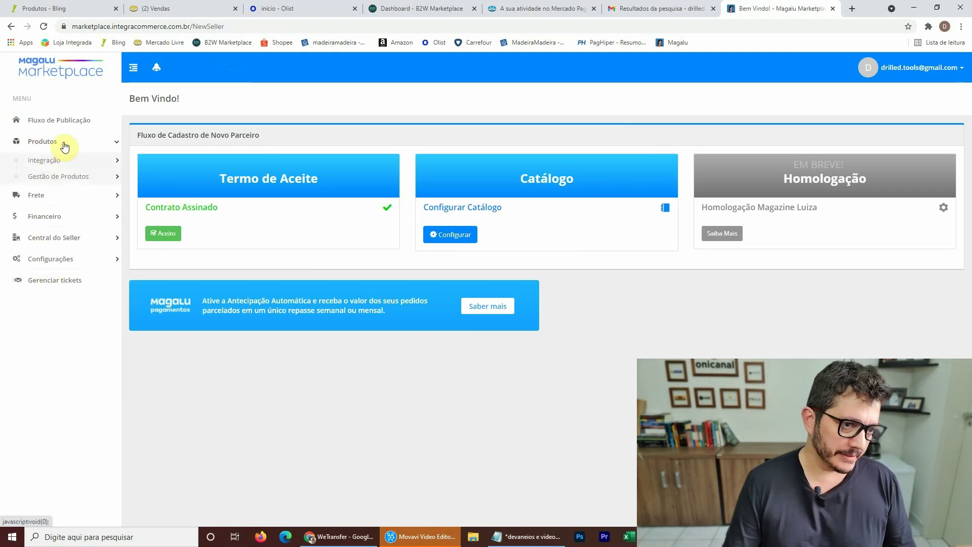
left_click(56, 160)
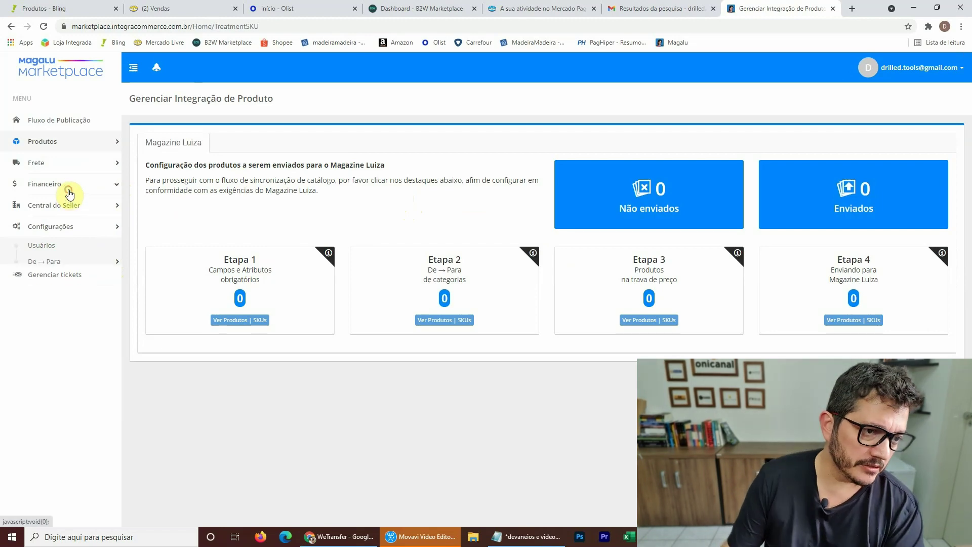
left_click(33, 123)
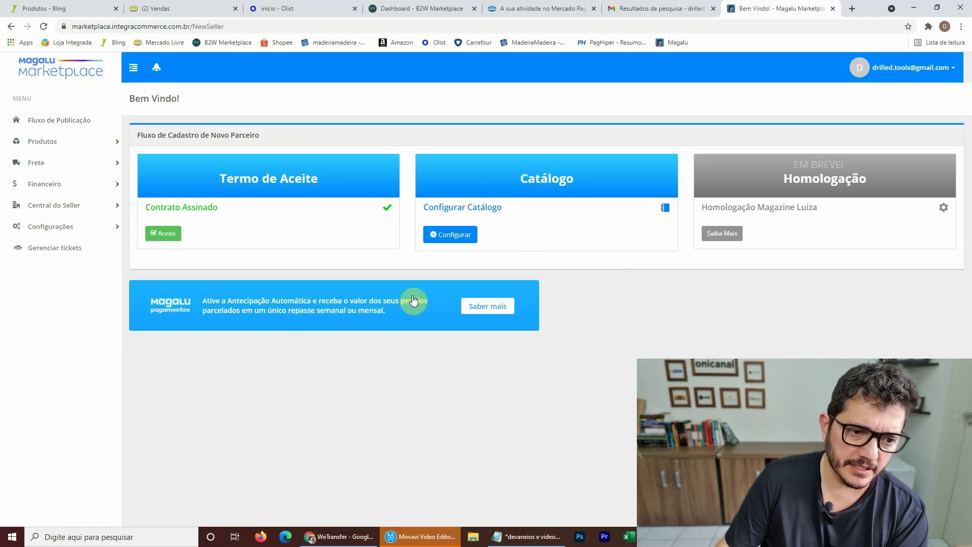
Open the automatic anticipation offer of Magalu Pagamentos and set the payment frequency to Mensal.
left_click(493, 306)
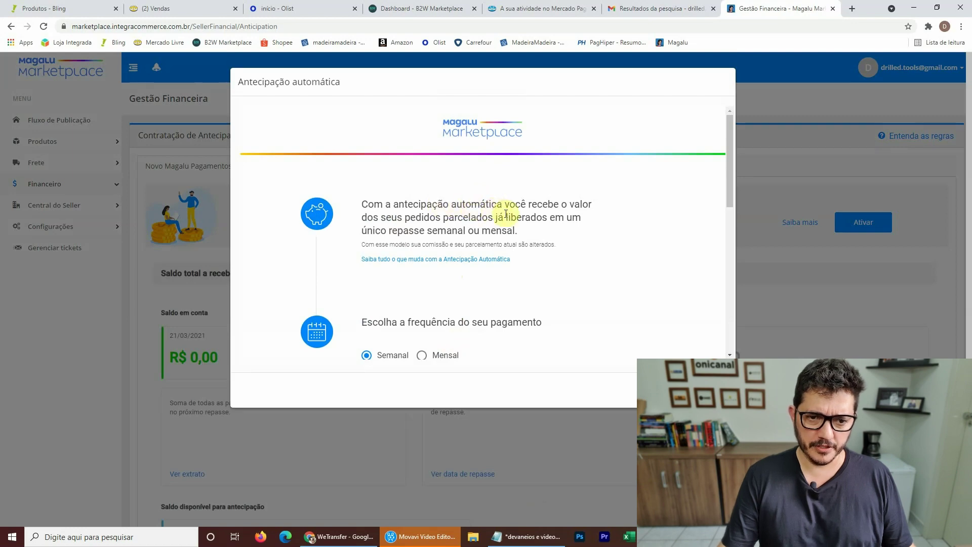
scroll(572, 223, "down", 2)
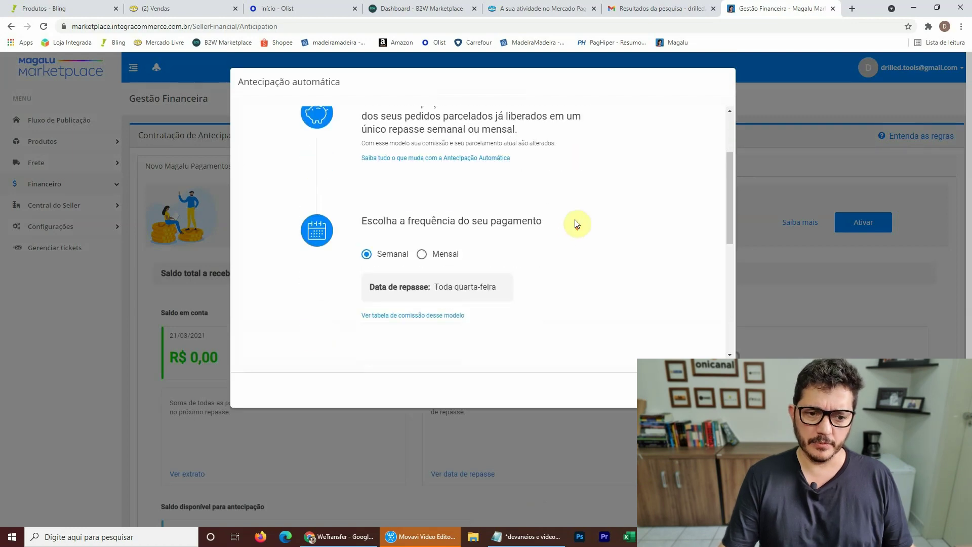
left_click(425, 255)
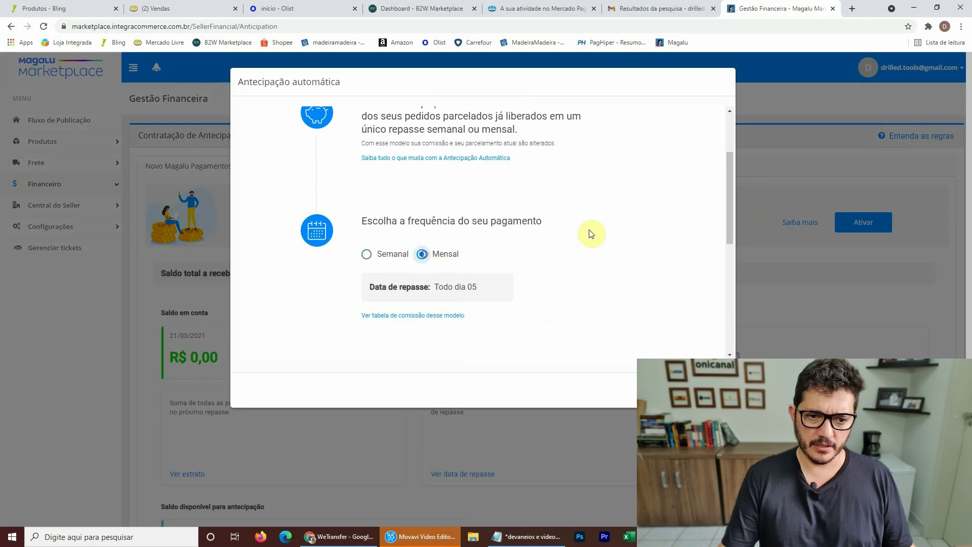
Examine the anticipation plan's commission table, comparing percentages and authorized installments by category, including Casa e Construção.
scroll(449, 254, "down", 3)
left_click(405, 164)
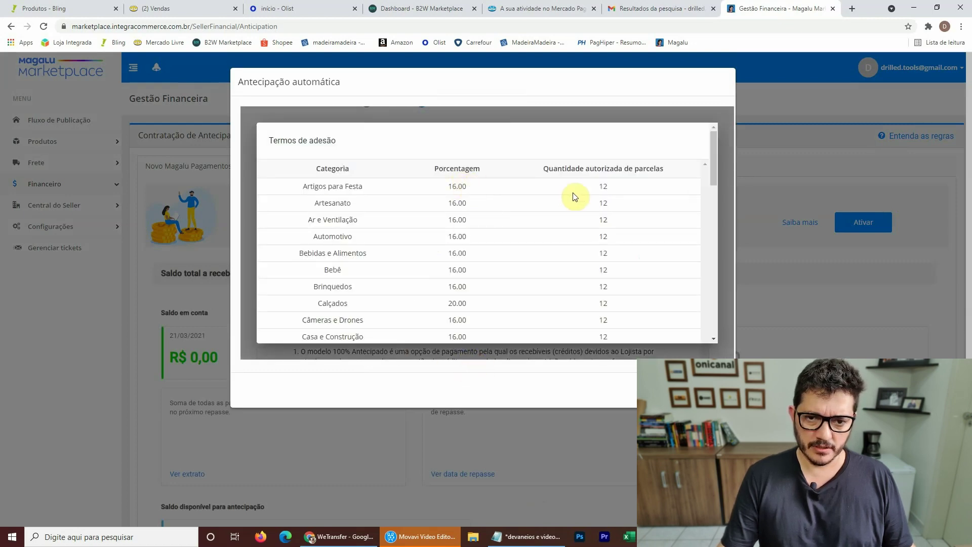
scroll(394, 227, "down", 3)
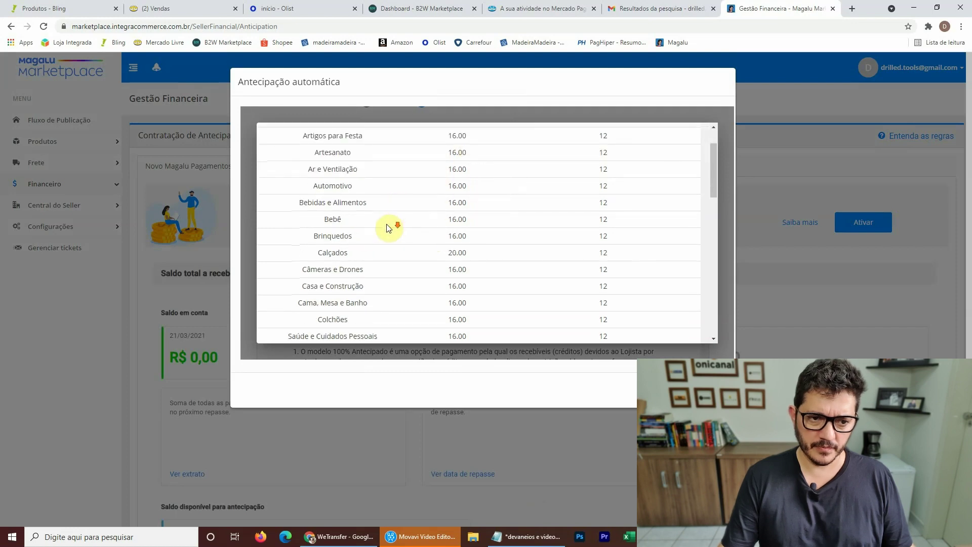
left_click_drag(362, 241, 334, 237)
left_click_drag(458, 240, 648, 230)
scroll(647, 218, "up", 3)
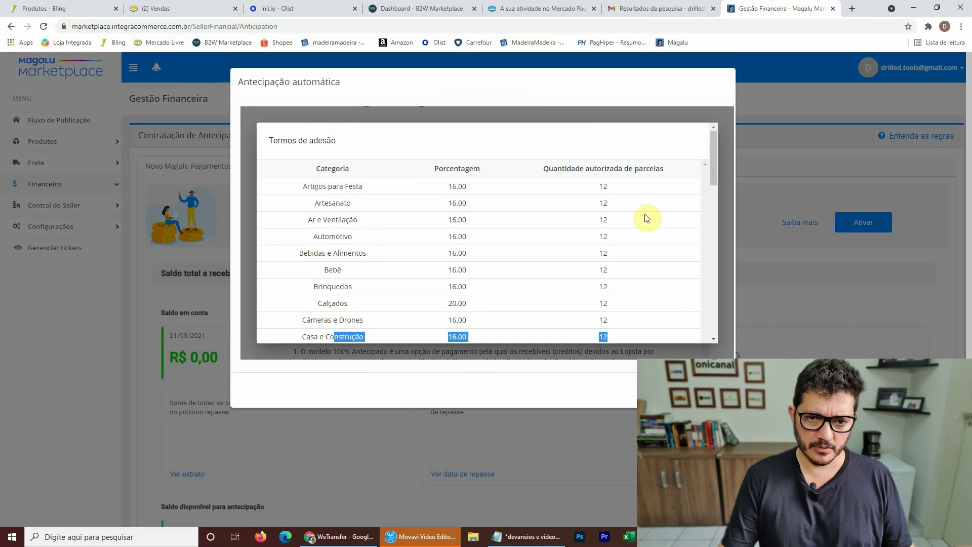
scroll(646, 218, "down", 3)
scroll(646, 218, "down", 9)
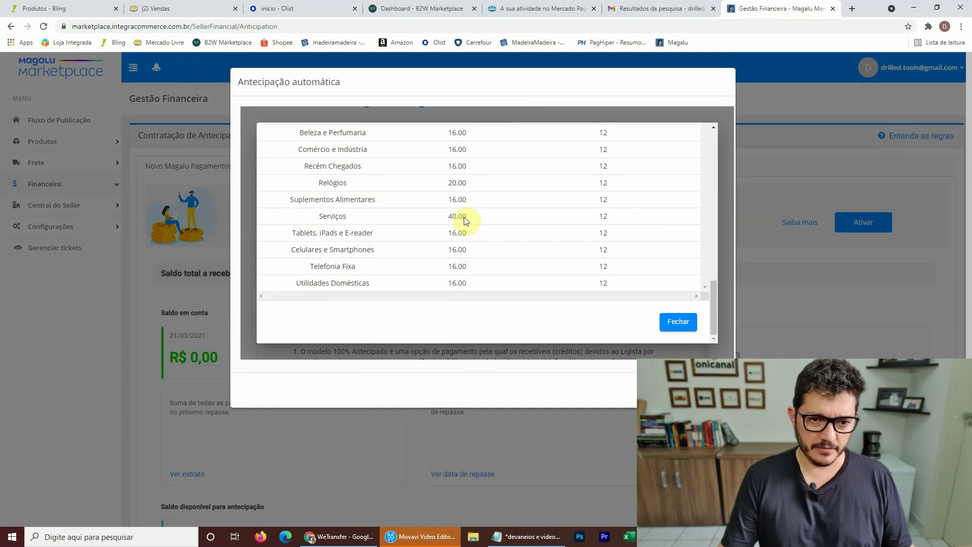
scroll(565, 243, "up", 6)
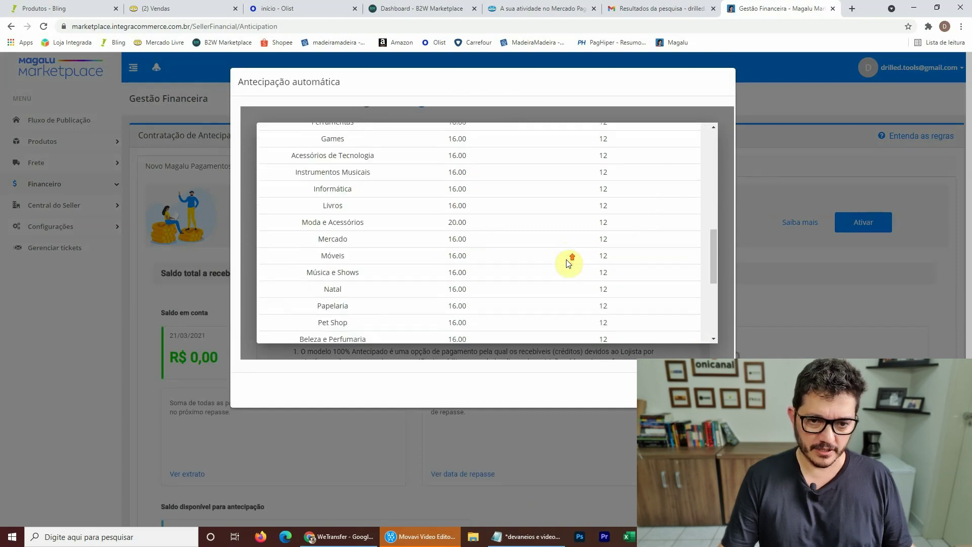
scroll(568, 263, "up", 5)
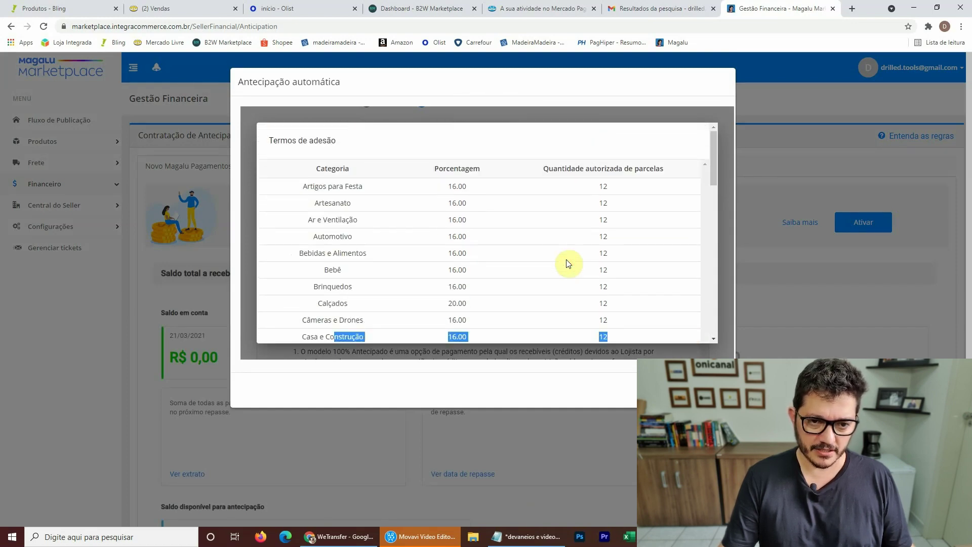
scroll(557, 266, "down", 1)
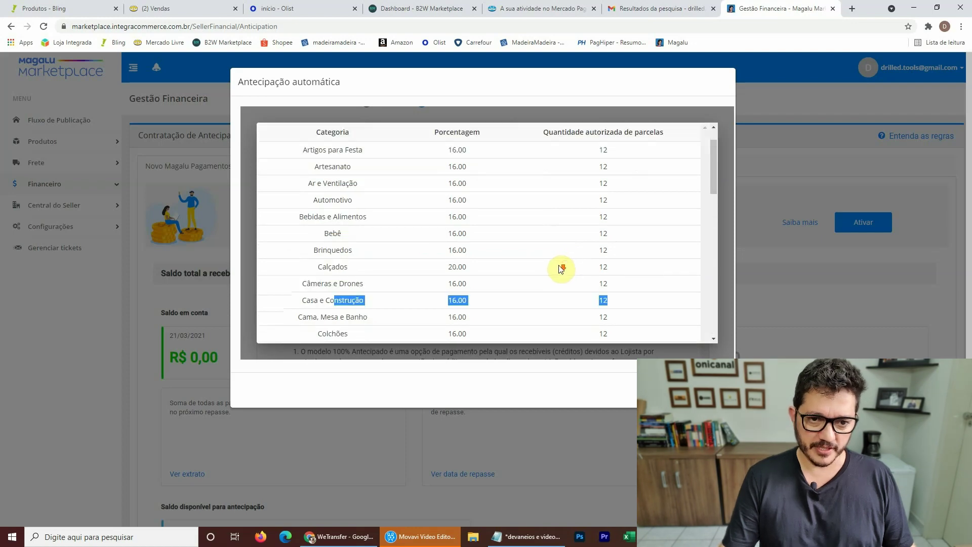
scroll(538, 230, "up", 1)
scroll(540, 226, "down", 2)
key("Escape")
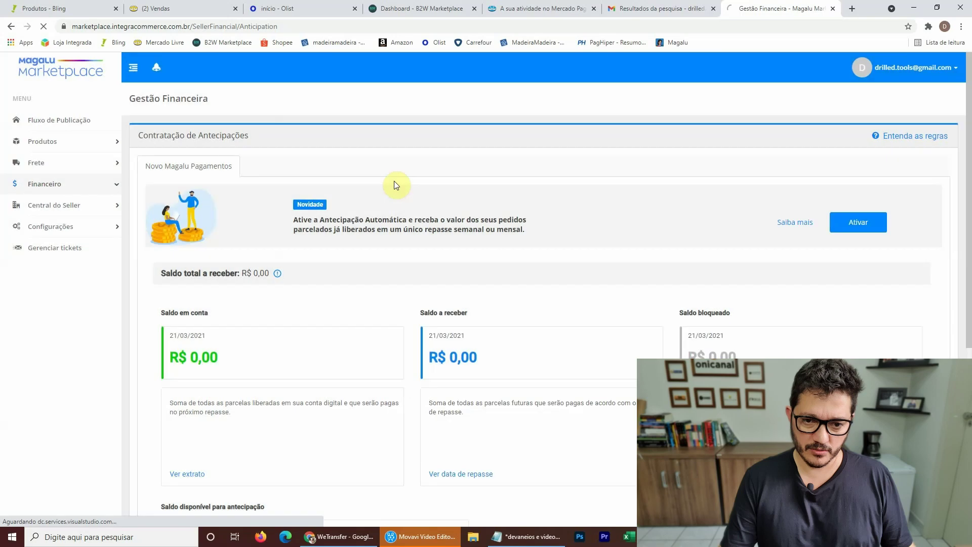
Accept the terms, confirm the automatic anticipation, and open the frequent question about where to see the commission rates.
left_click(273, 258)
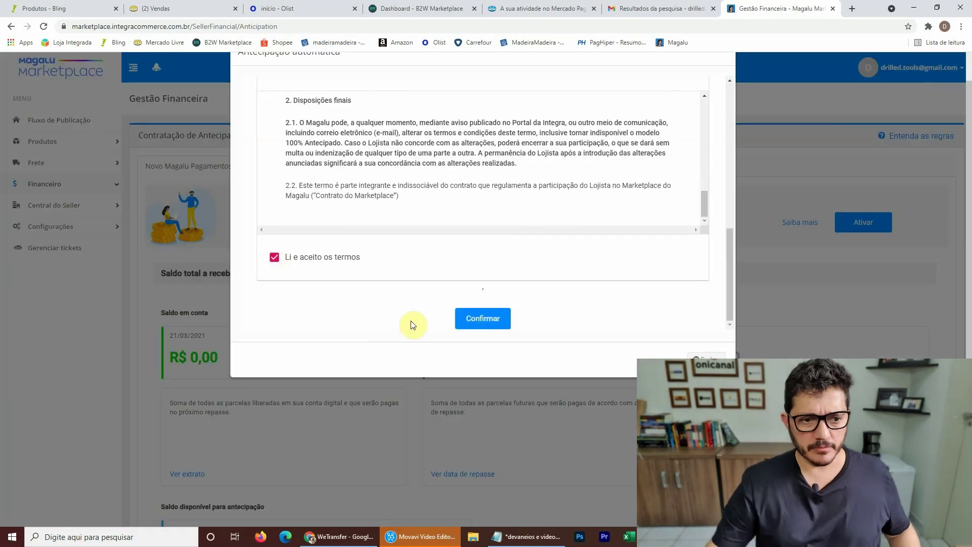
left_click(495, 314)
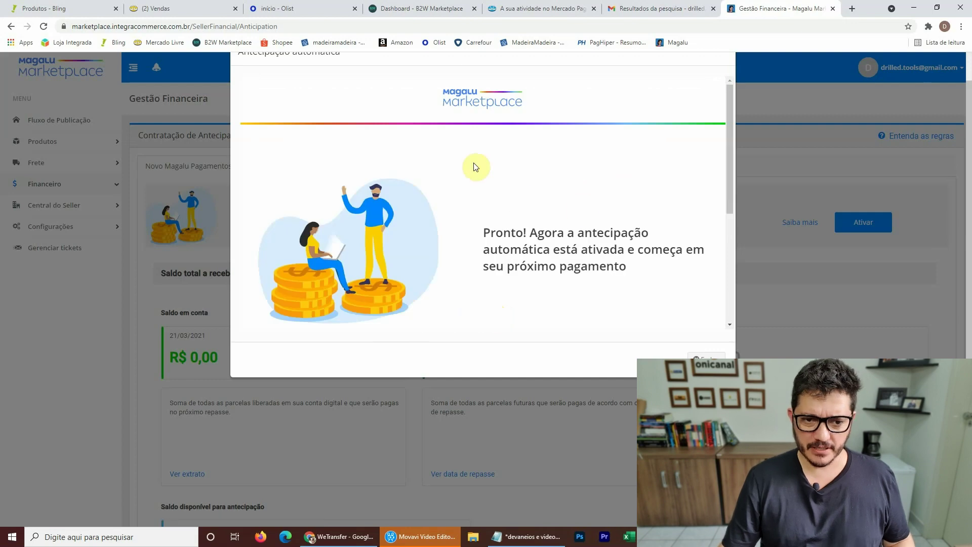
scroll(628, 251, "down", 1)
scroll(627, 250, "down", 3)
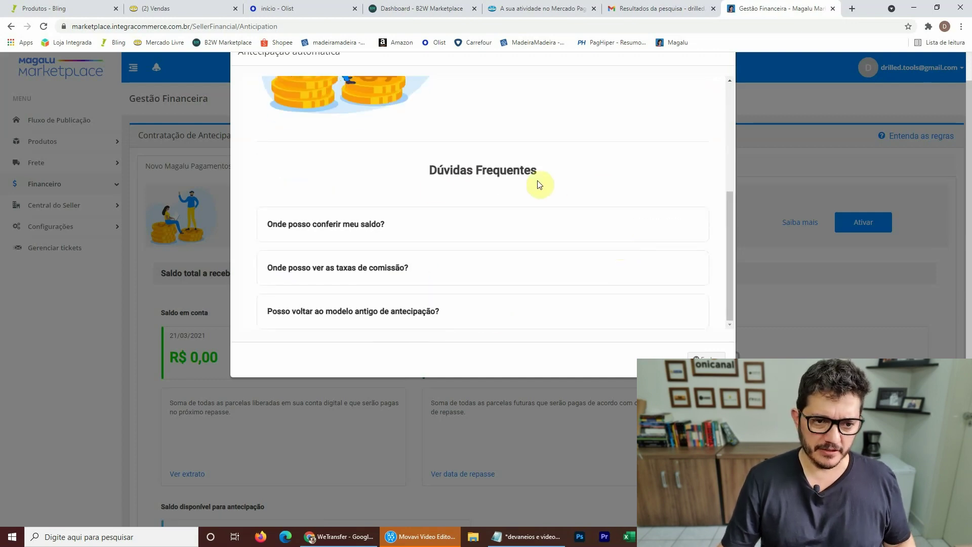
left_click(342, 278)
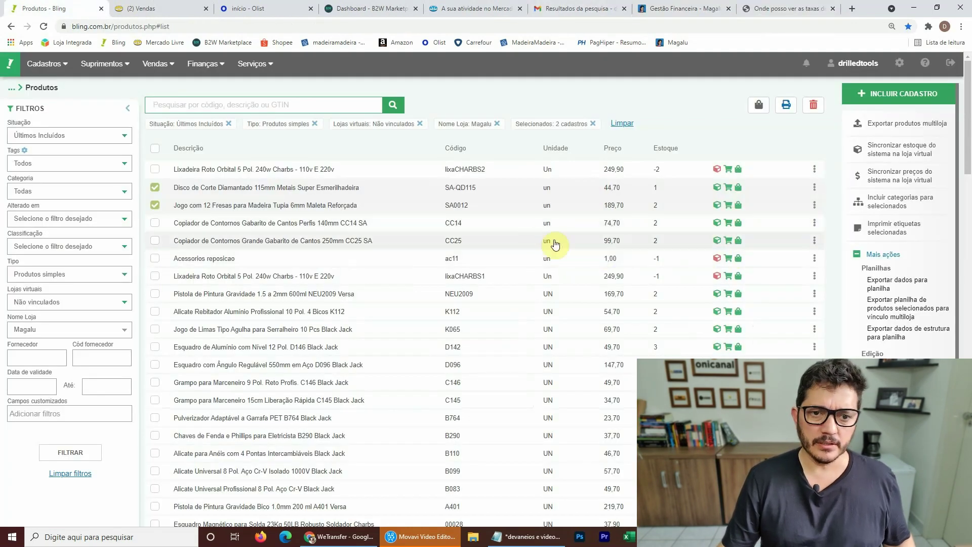
Switch back to Bling and export the two selected products to the Magalu store, keeping all deposits.
left_click(936, 124)
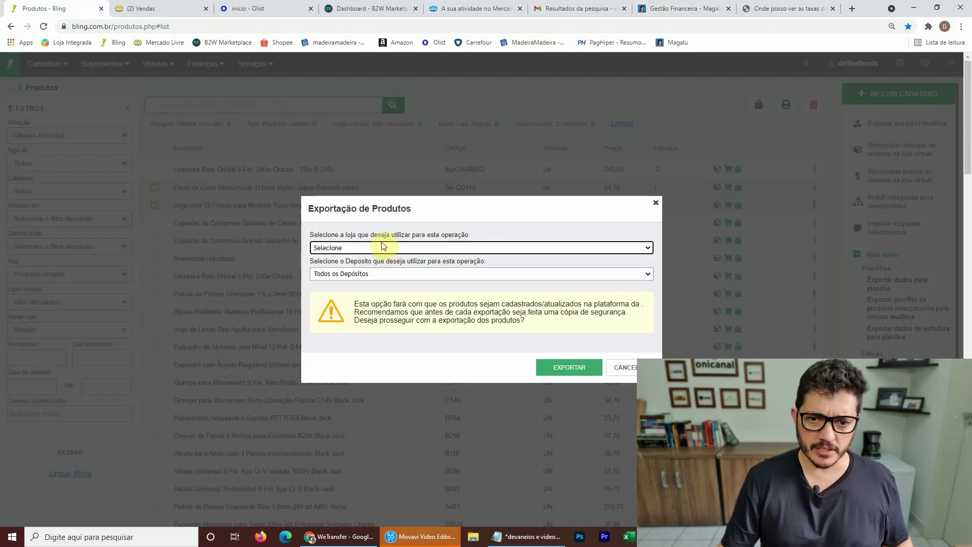
left_click(388, 252)
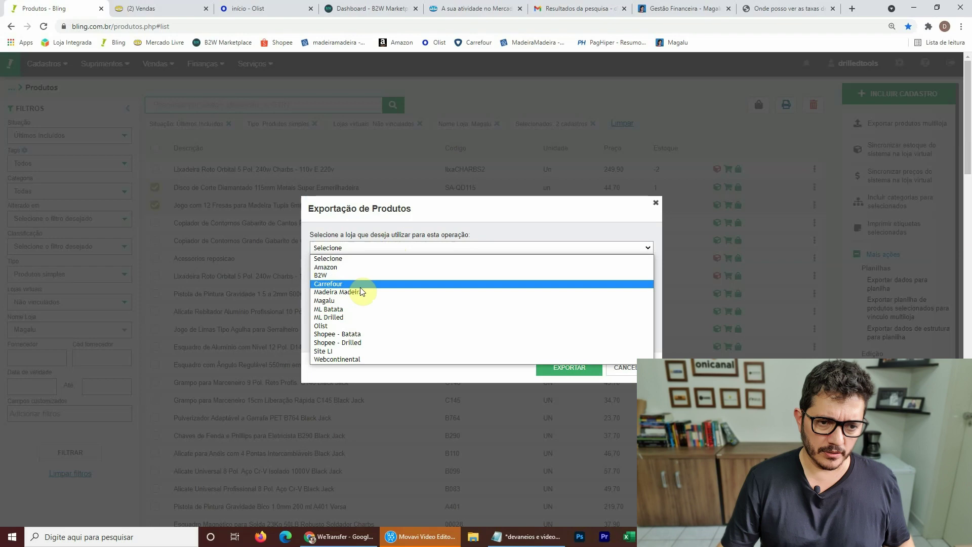
left_click(358, 301)
left_click(571, 368)
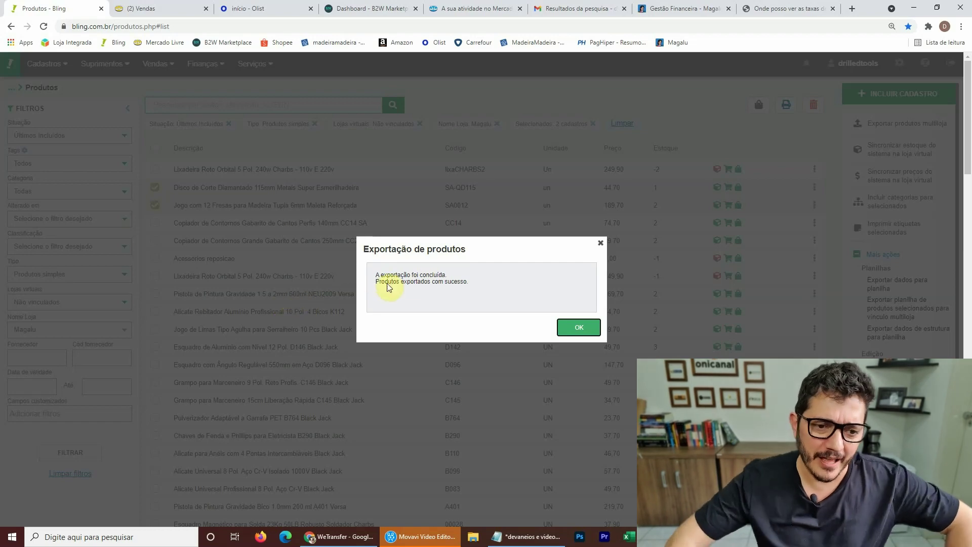
left_click(568, 327)
Switch to the Magalu Marketplace portal and reload its Gestão Financeira page.
left_click(645, 6)
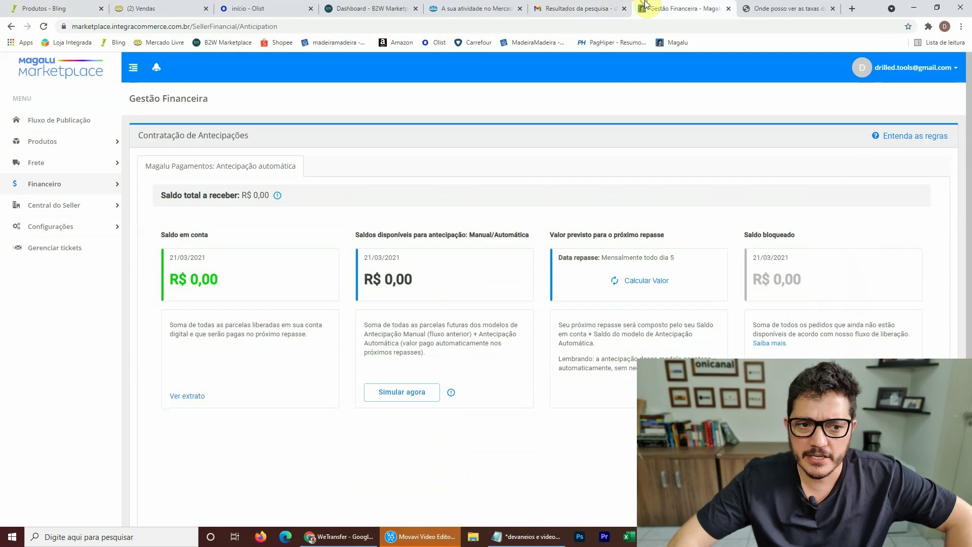
right_click(668, 12)
left_click(718, 73)
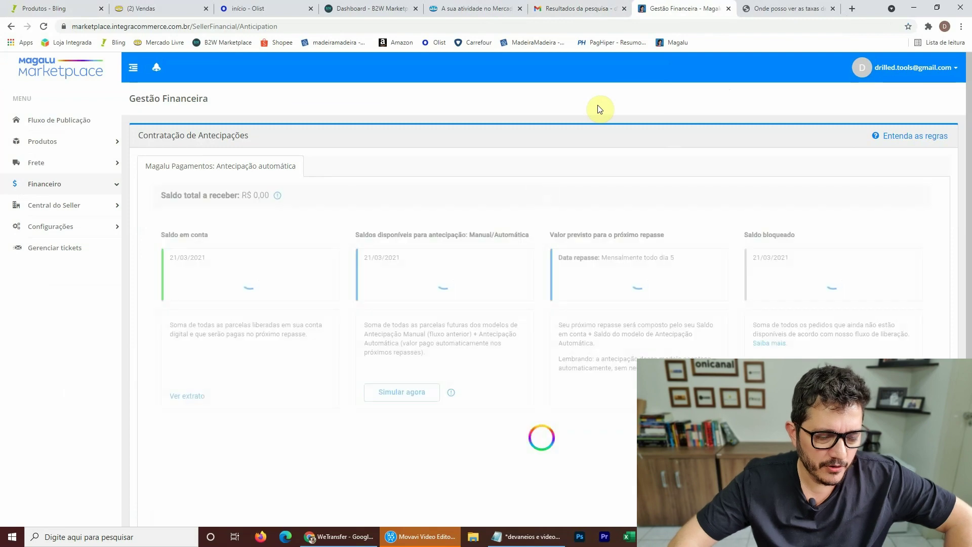
Open the product integration page in the Magalu portal and check the sent and unsent products for each stage.
left_click(40, 142)
left_click(42, 160)
left_click(68, 175)
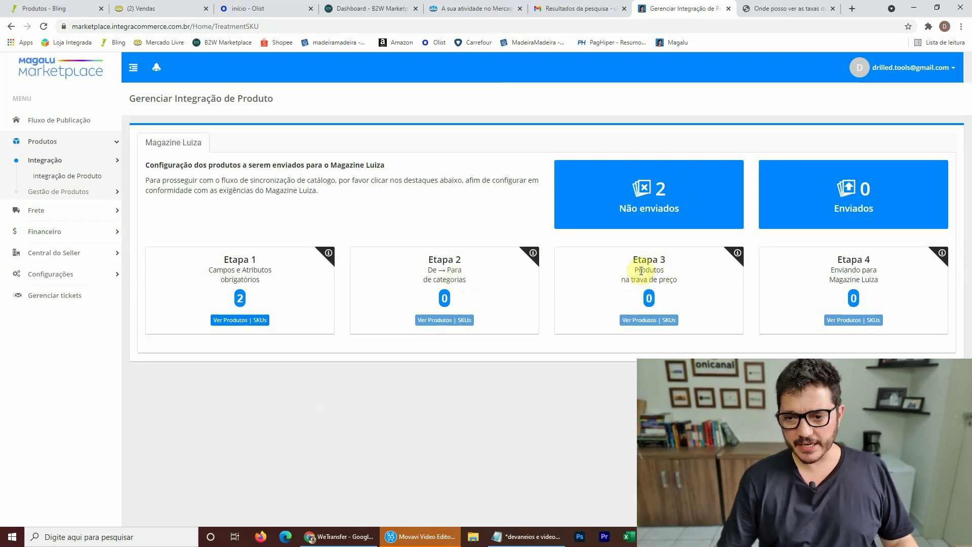
left_click(899, 204)
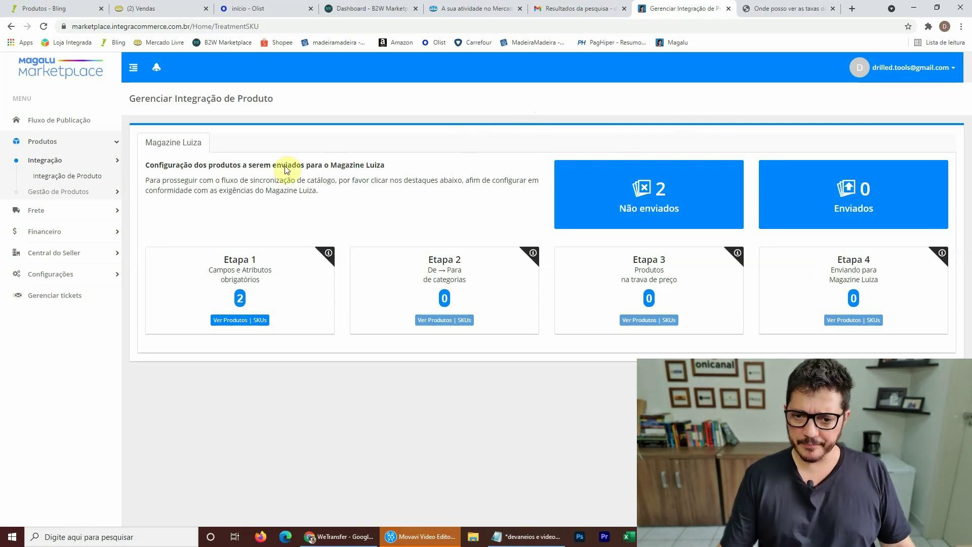
Switch to Bling, deselect the chosen products, and filter the products unlinked to Magalu by the type Produtos c/ variações.
left_click(38, 9)
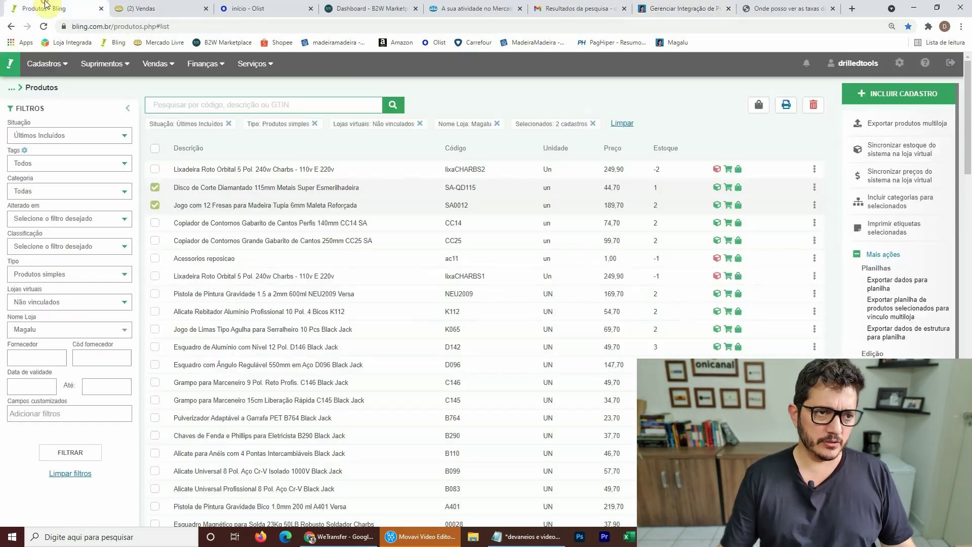
left_click(155, 204)
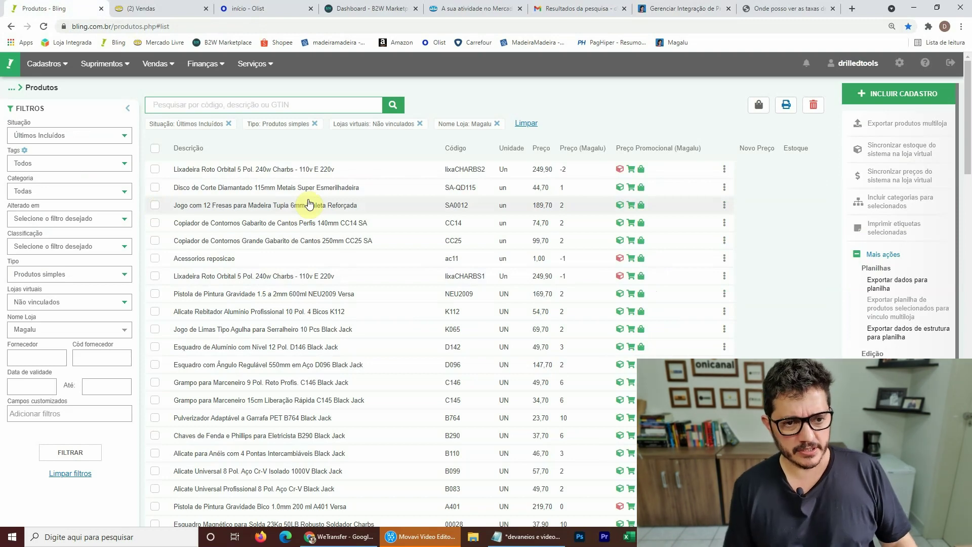
left_click(59, 278)
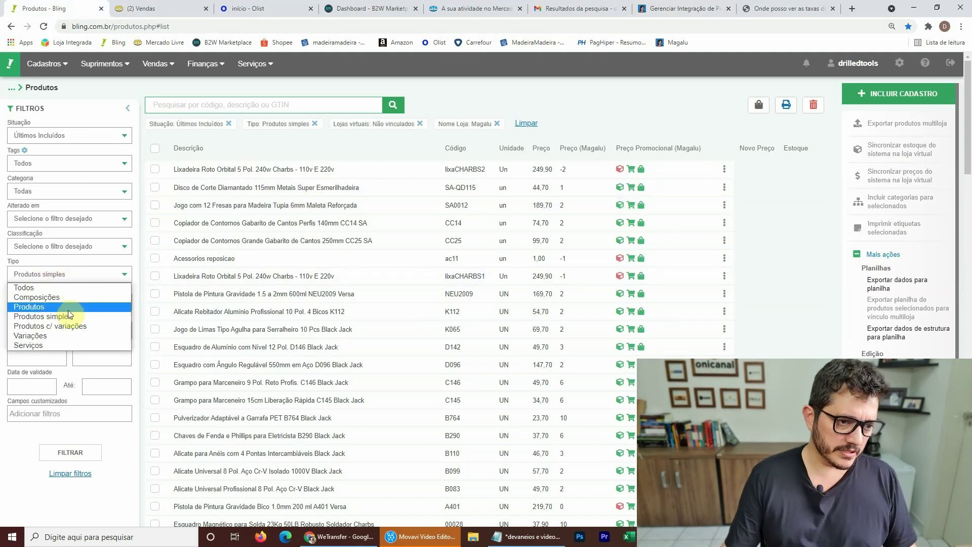
left_click(50, 326)
left_click(56, 458)
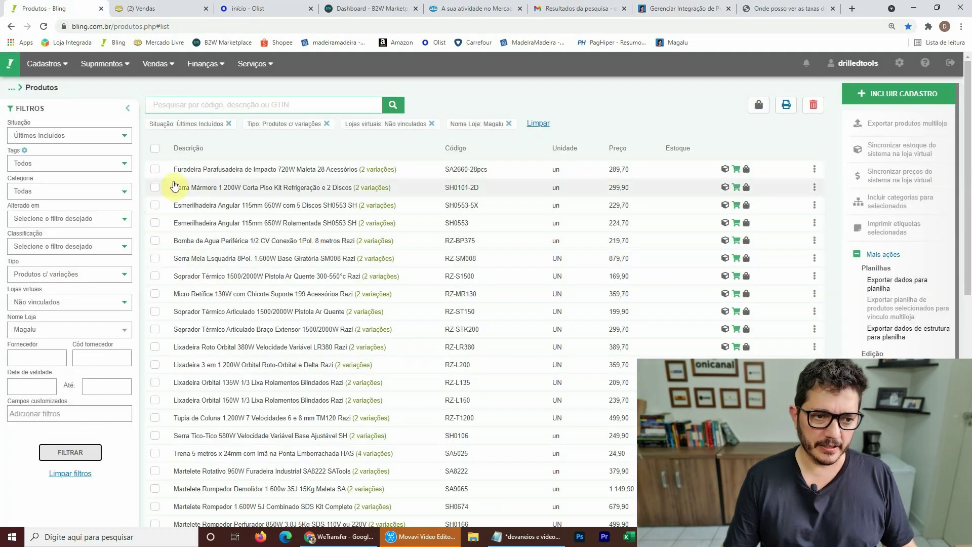
Export the Furadeira Parafusadeira de Impacto 720W Maleta 28 Acessórios parent product to the Magalu store, keeping all deposits.
left_click(155, 169)
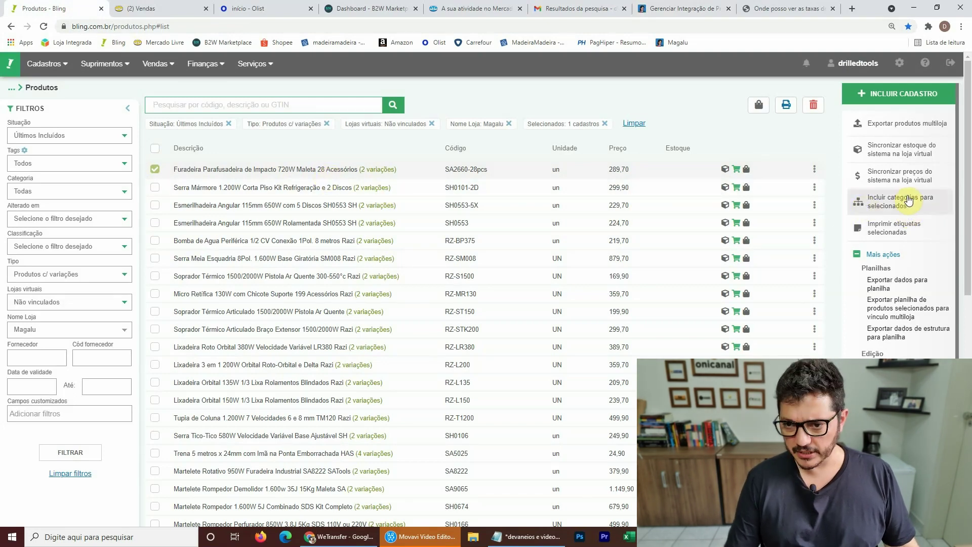
left_click(914, 124)
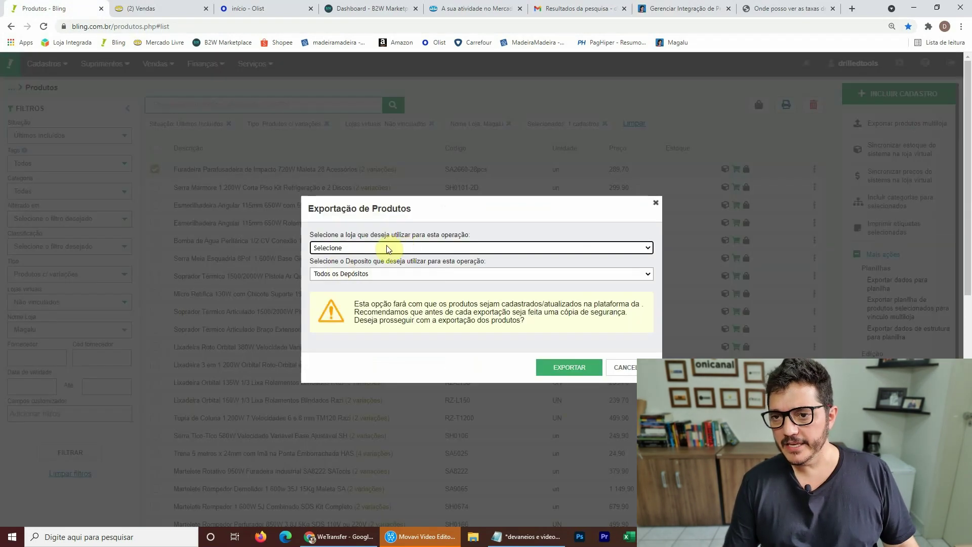
left_click(385, 248)
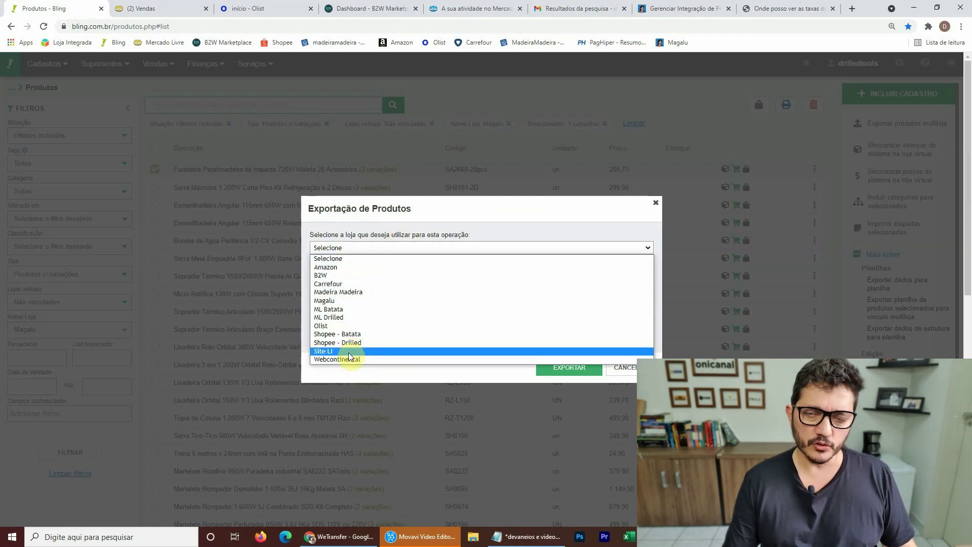
left_click(354, 300)
left_click(538, 367)
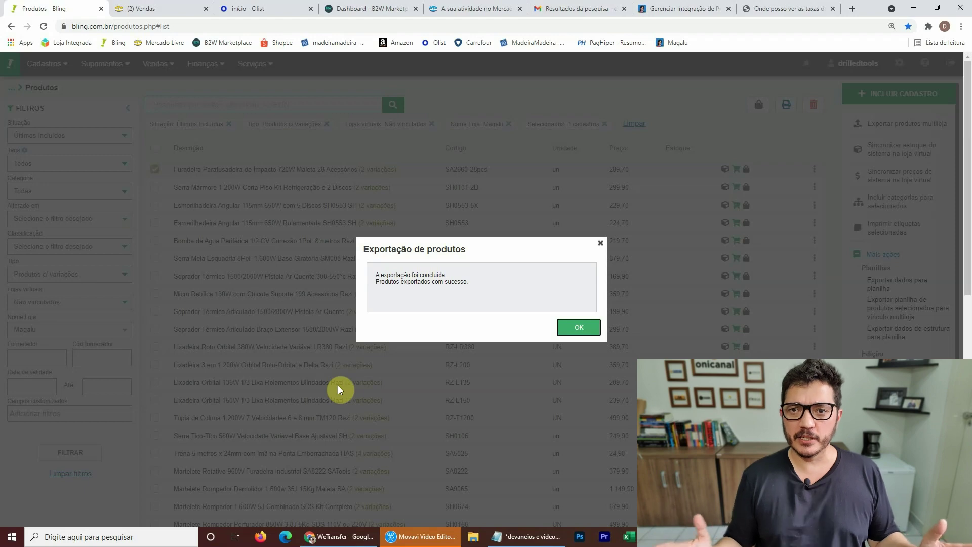
left_click(583, 330)
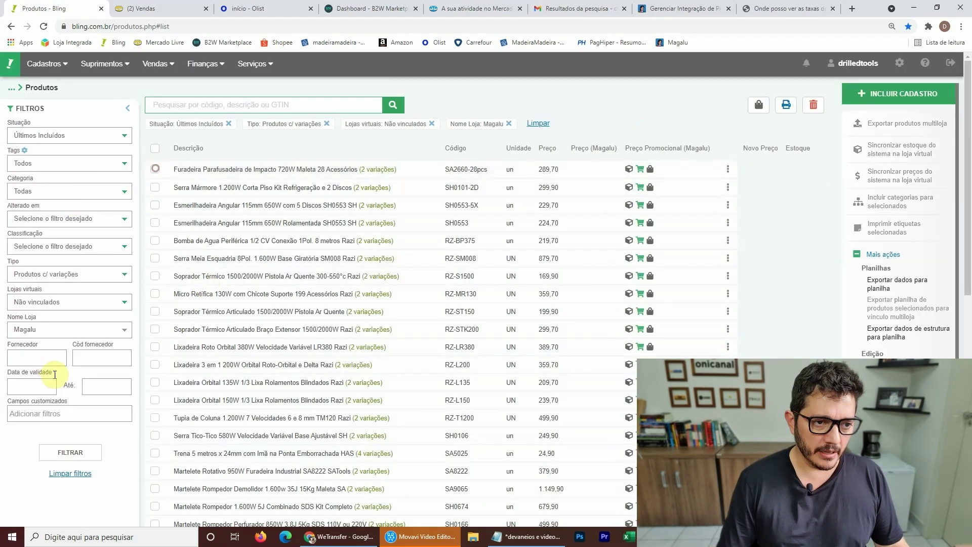
Filter the products unlinked to Magalu by the type Composições.
left_click(32, 303)
left_click(2, 303)
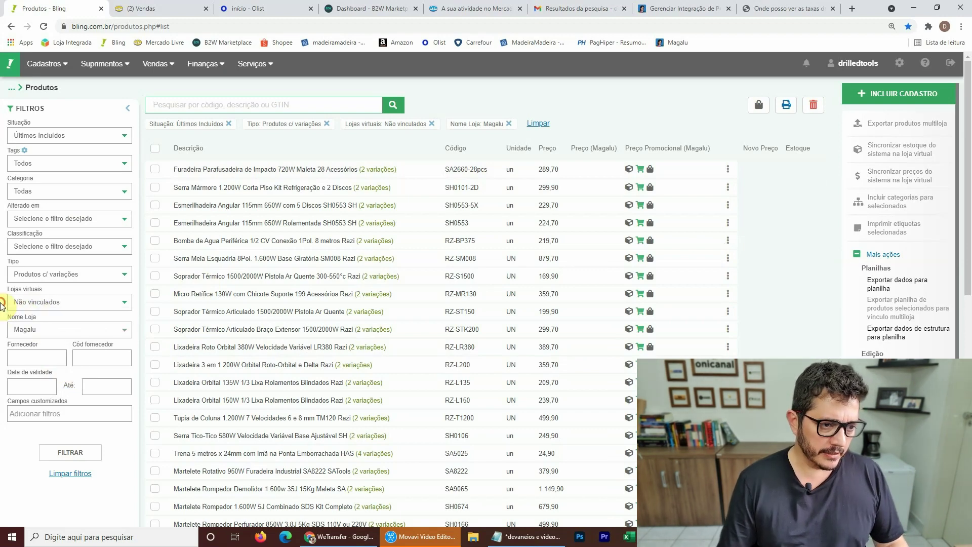
left_click(39, 278)
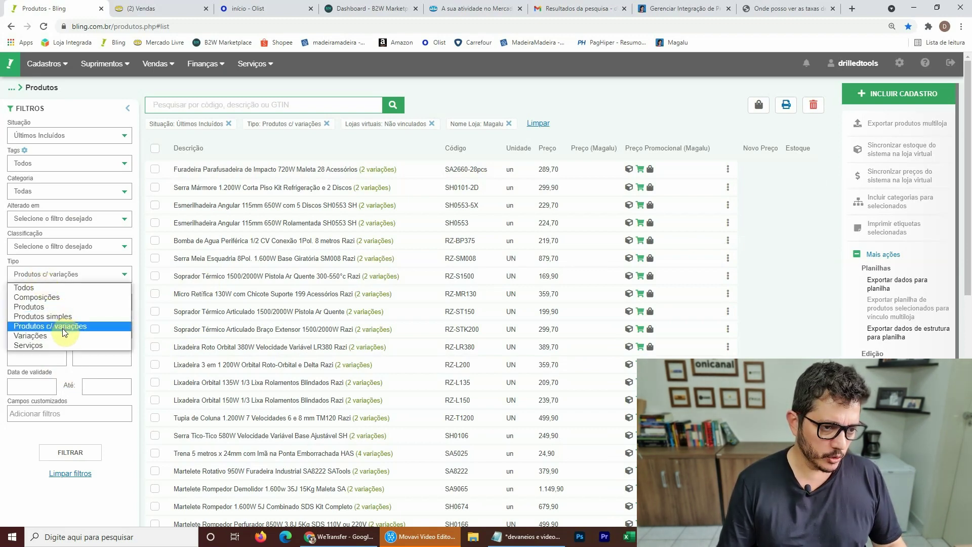
left_click(65, 298)
left_click(57, 485)
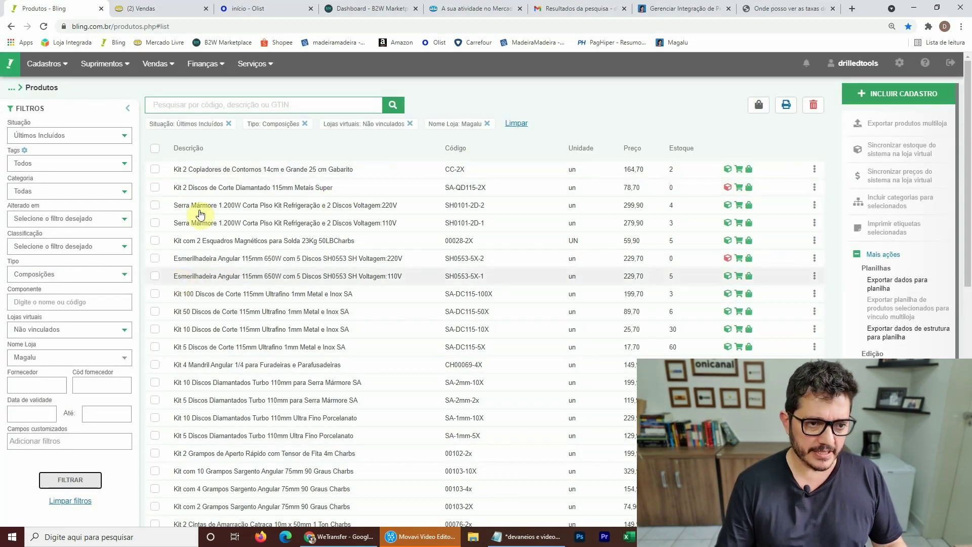
Switch to the Magalu portal, reload the product integration page, and open the Etapa 1 list of SKUs lacking mandatory fields.
left_click(665, 8)
right_click(665, 9)
left_click(685, 66)
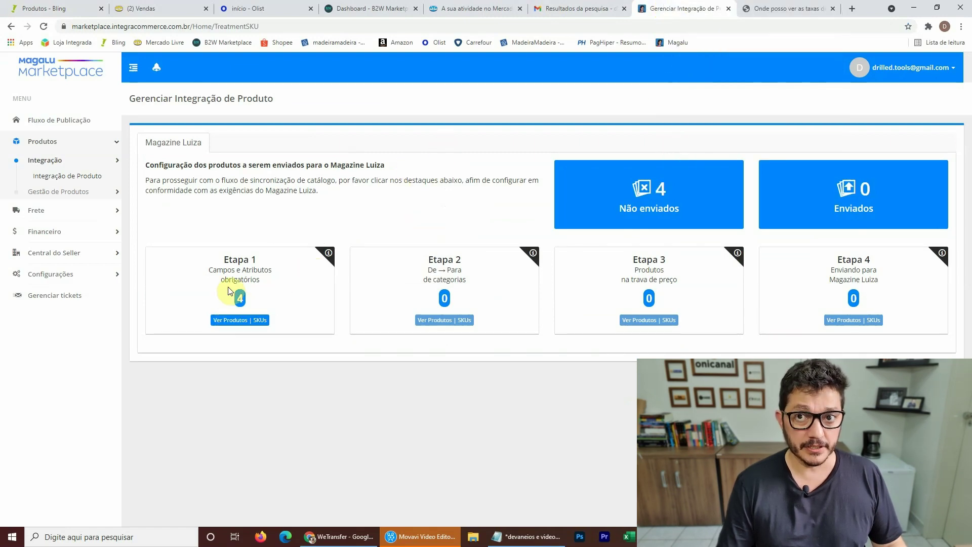
left_click(241, 320)
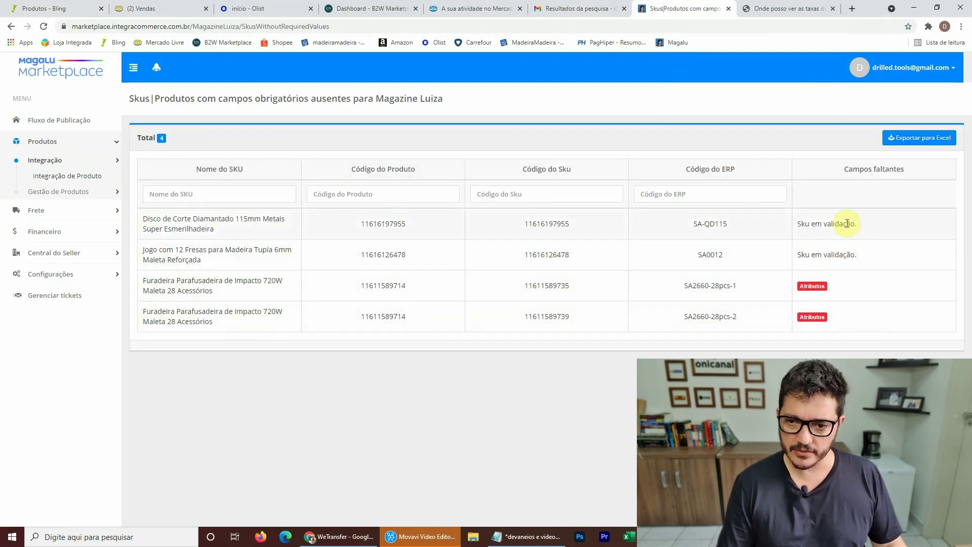
View and close the missing-attributes notices for both Furadeira Parafusadeira variations, SA2660-28pcs-1 and SA2660-28pcs-2.
left_click(815, 287)
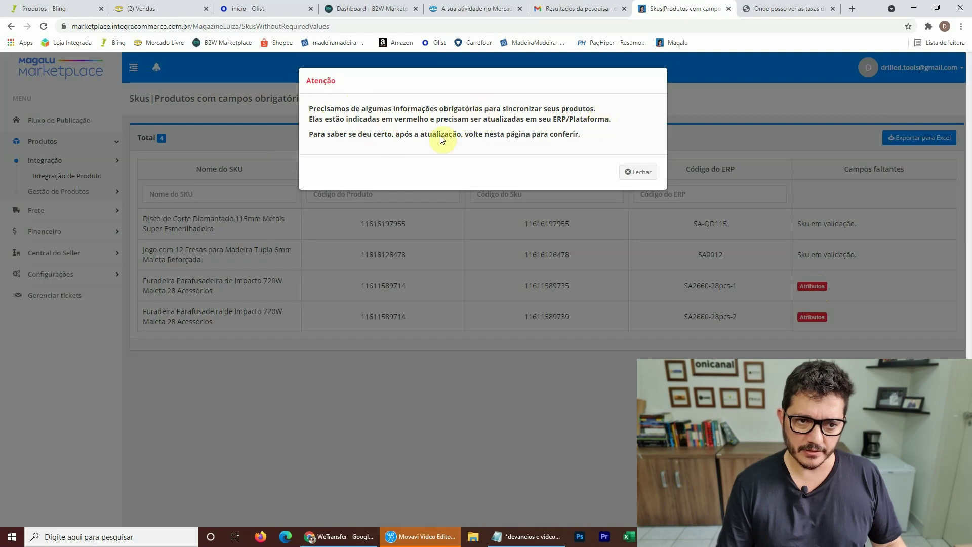
left_click(636, 171)
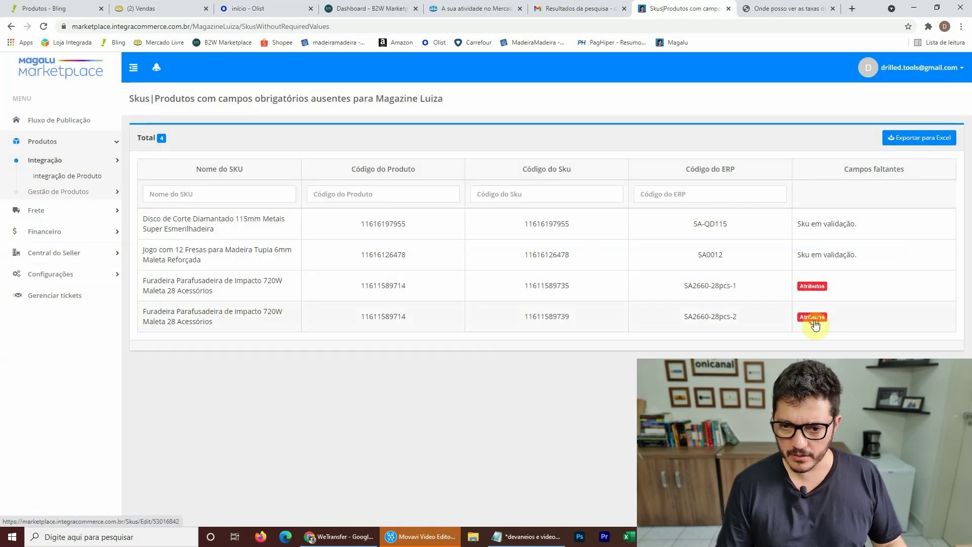
left_click(814, 320)
left_click(633, 169)
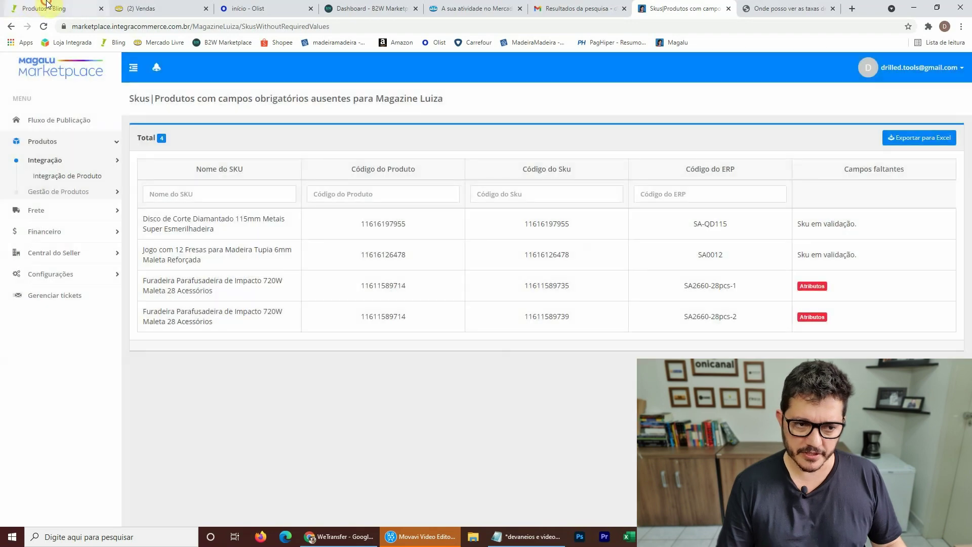
Switch to Bling and acknowledge the finished export of the selected products with variations.
left_click(32, 6)
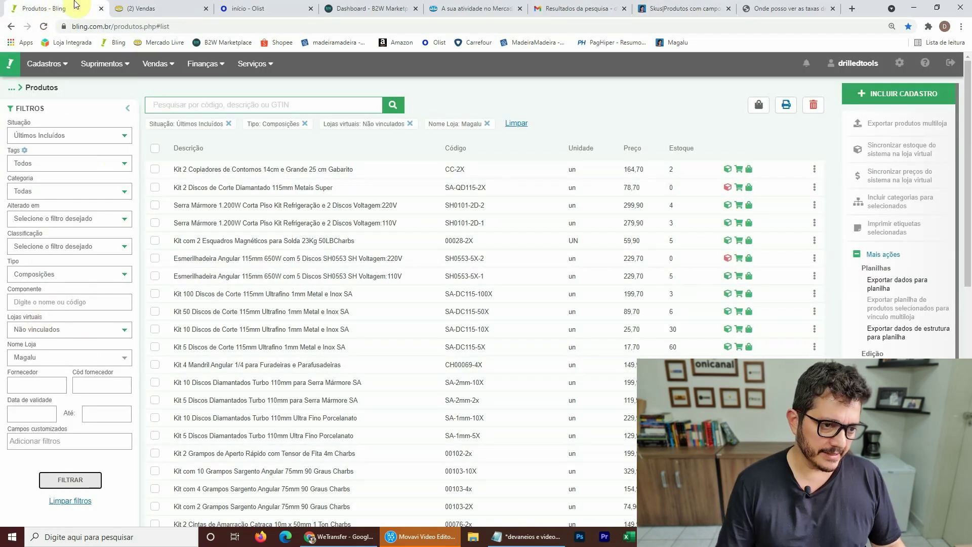
left_click(772, 8)
left_click(681, 8)
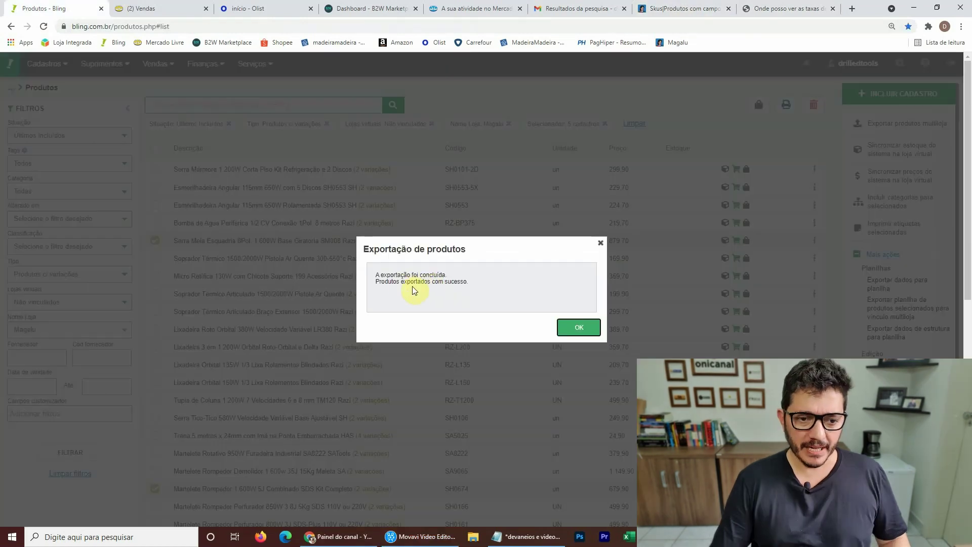
left_click(577, 328)
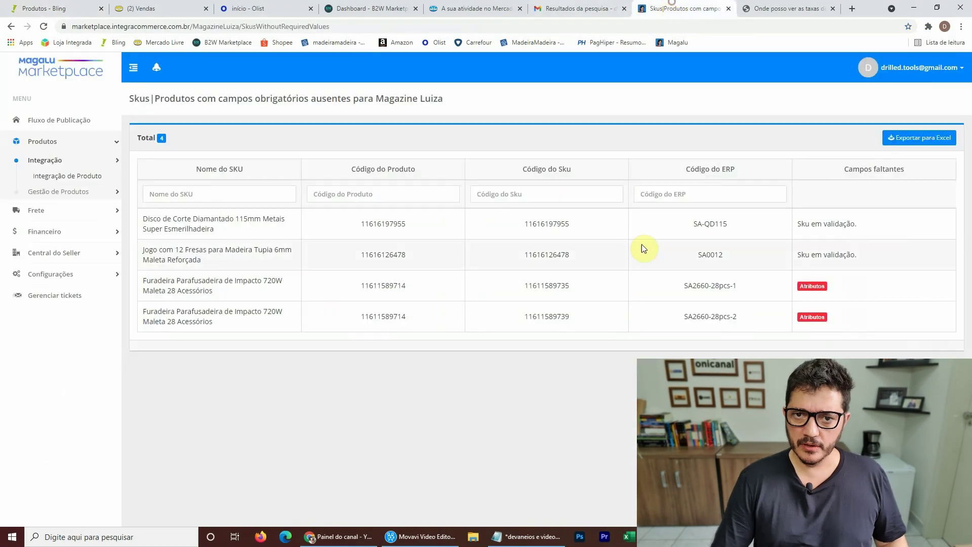
Reload the Magalu portal's list of SKUs with missing mandatory fields and review the newly exported variations.
right_click(681, 8)
left_click(727, 71)
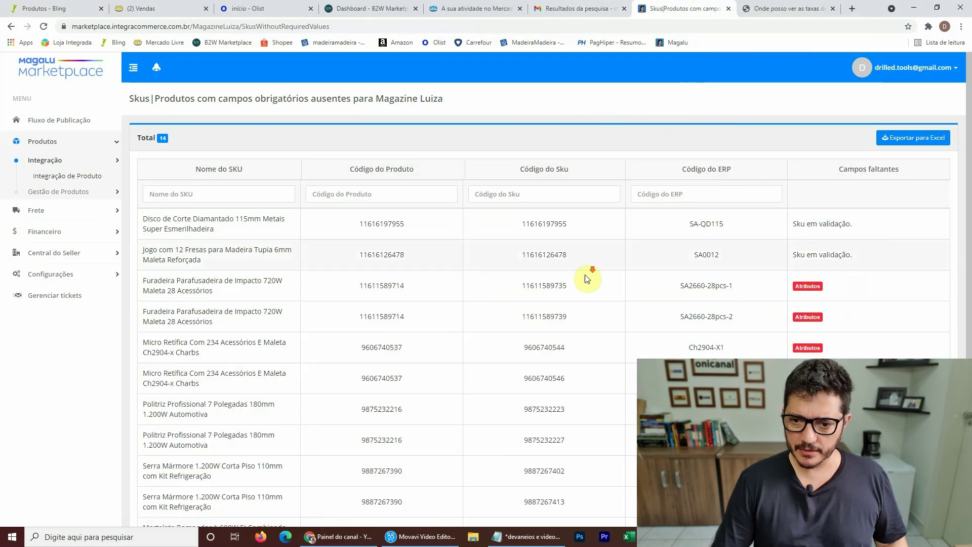
scroll(589, 270, "down", 3)
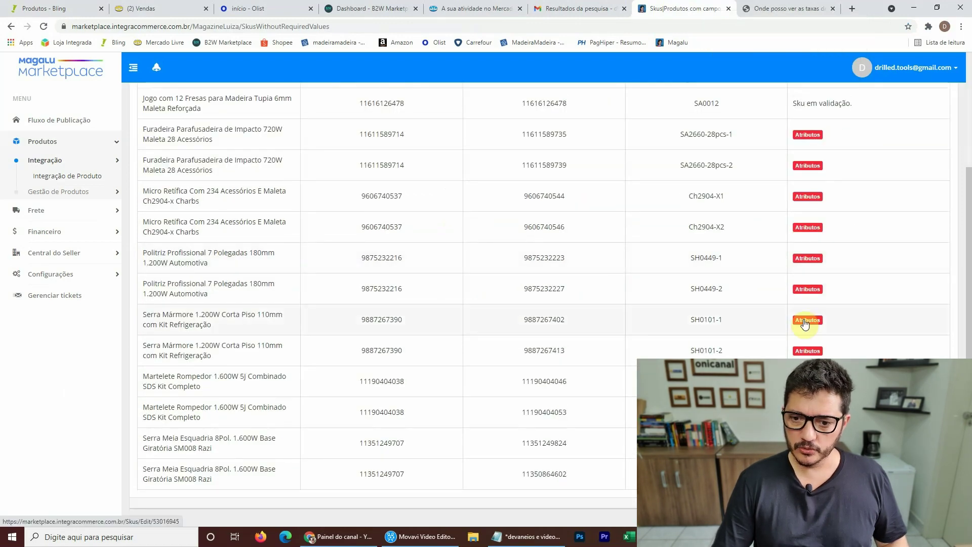
Switch back to Bling and clear the product selection and the type, store and link filters.
left_click(60, 10)
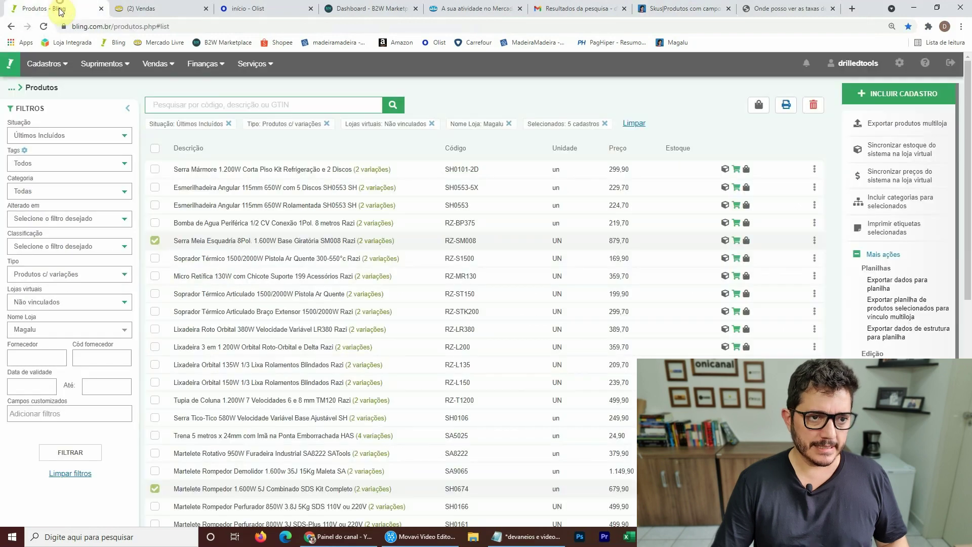
left_click(642, 124)
left_click(393, 105)
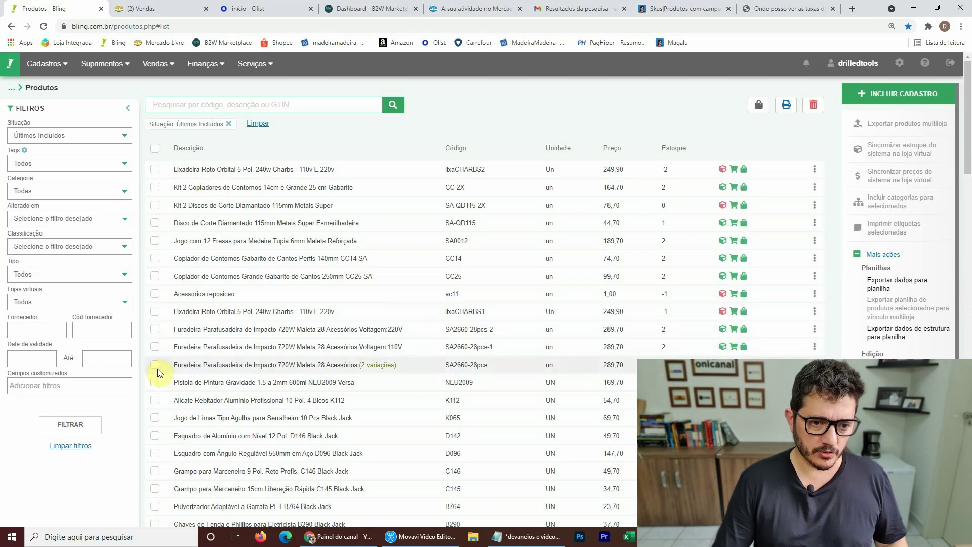
Try to export the Esmerilhadeira Angular 115mm 650W Rolamentada parent SH0553 with its variations SH0553-1 and SH0553-2 to Magalu, keeping all deposits.
scroll(162, 363, "down", 10)
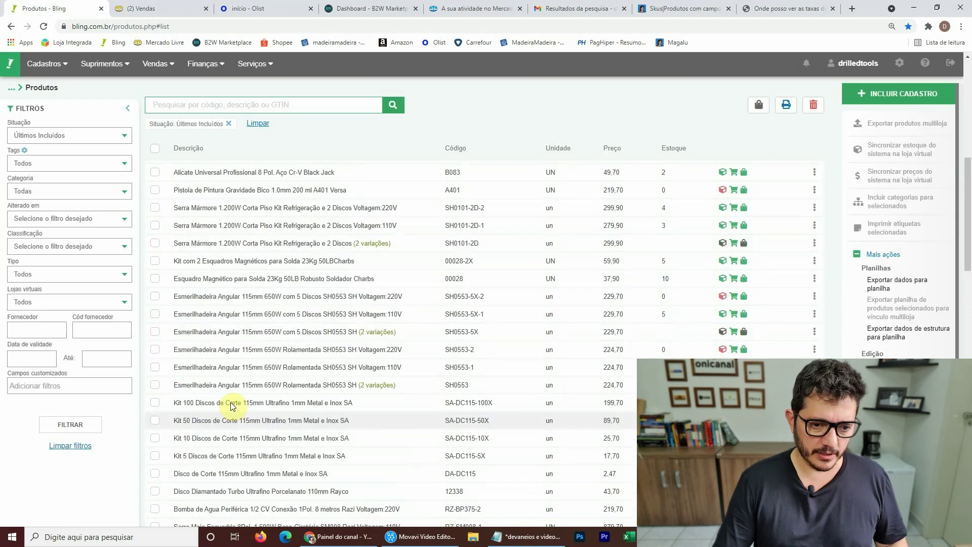
scroll(203, 375, "down", 1)
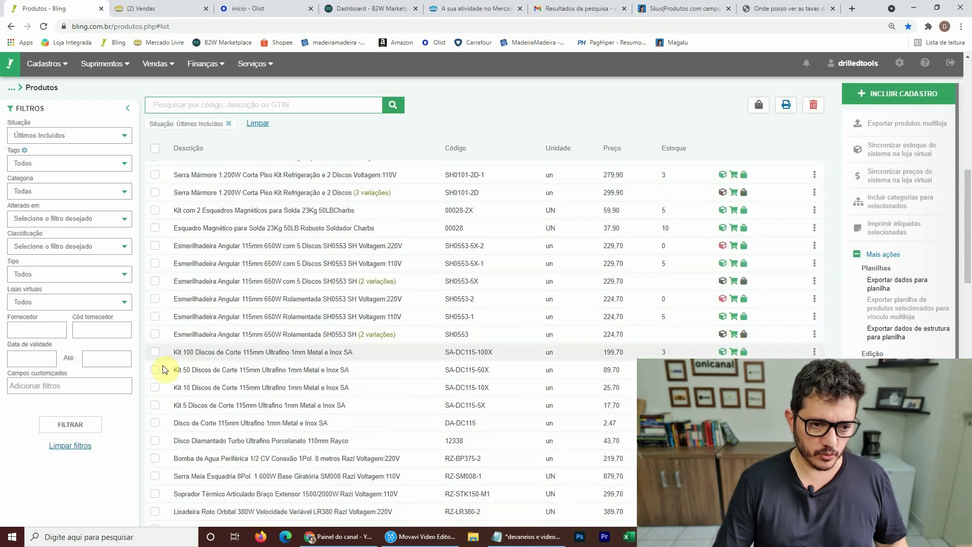
left_click(152, 337)
left_click(156, 316)
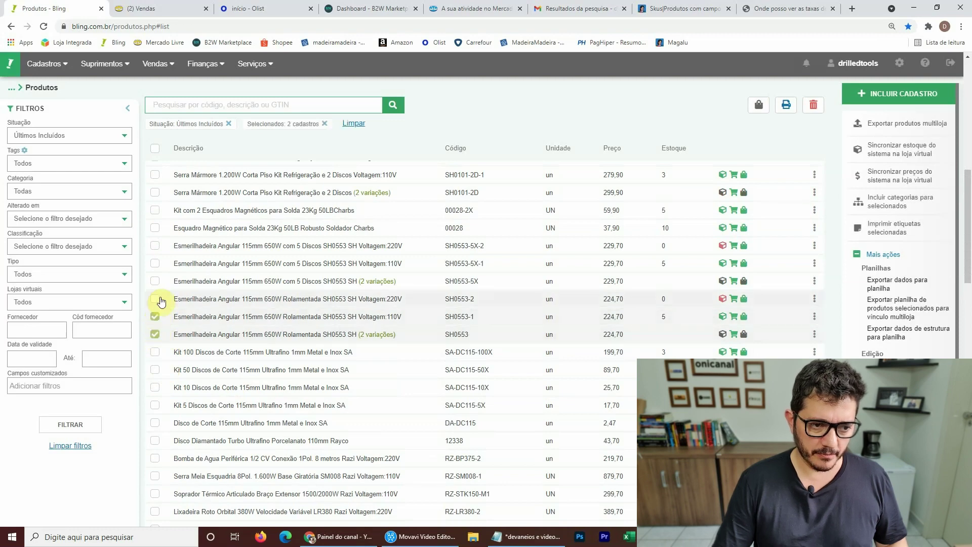
left_click(155, 299)
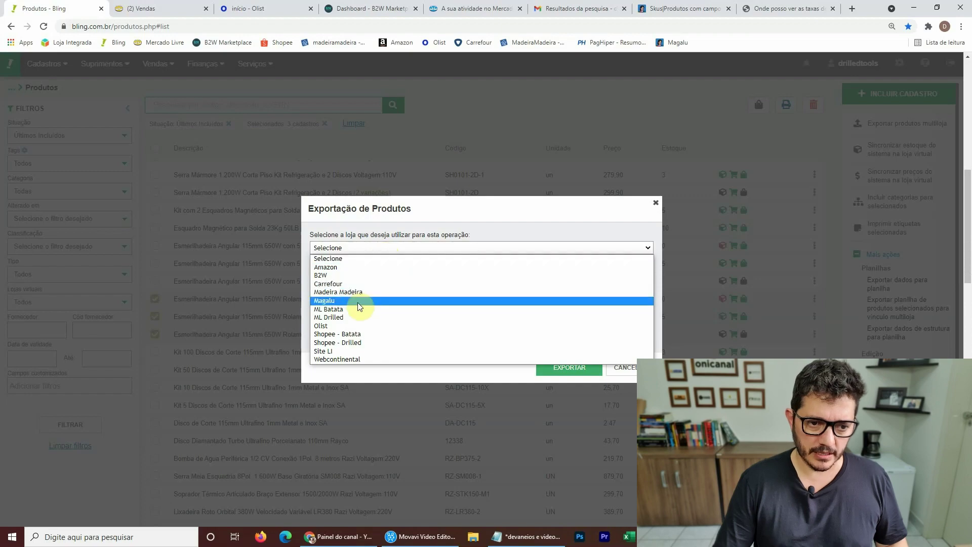
left_click(357, 303)
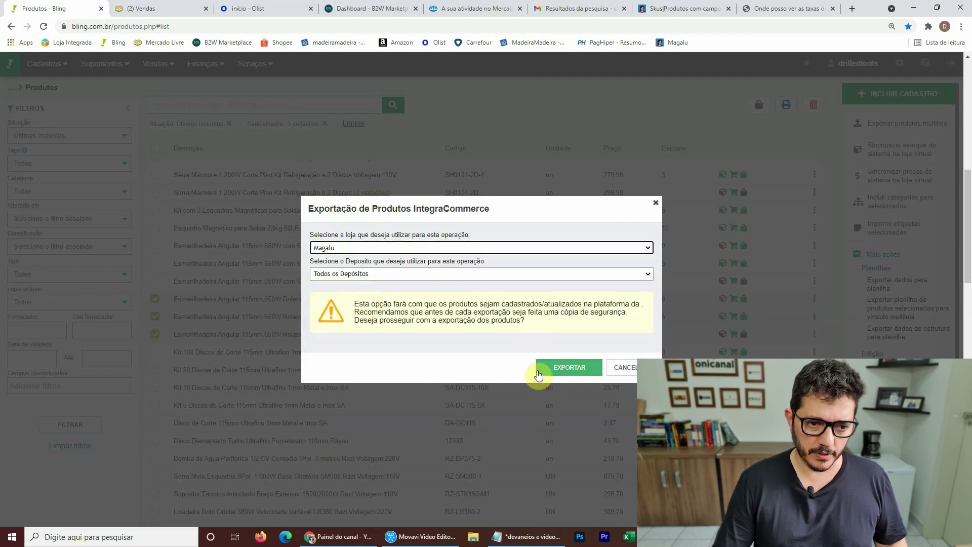
left_click(569, 367)
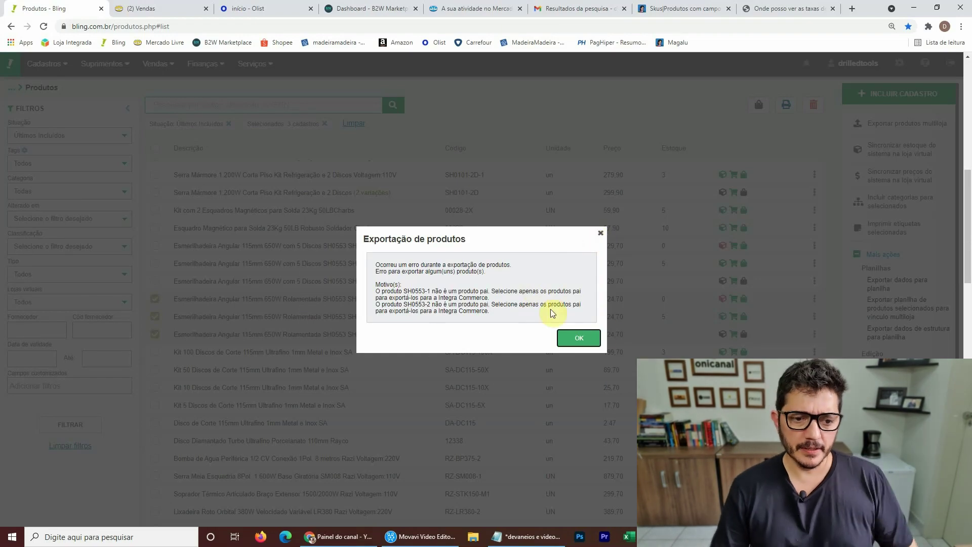
left_click(601, 233)
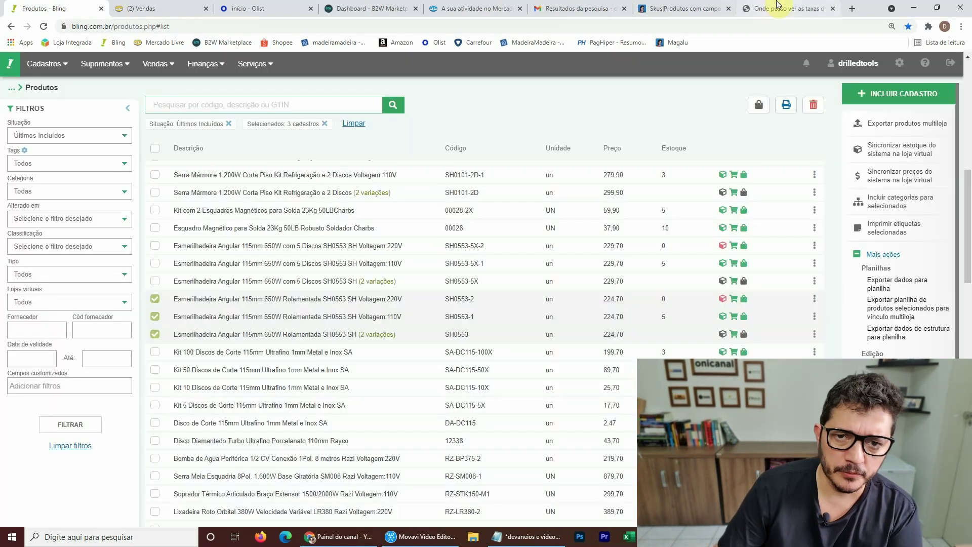
Return to the Magalu portal's missing-fields list and reopen the missing-attributes notice for SKU SA2660-28pcs-1.
left_click(772, 9)
left_click(722, 7)
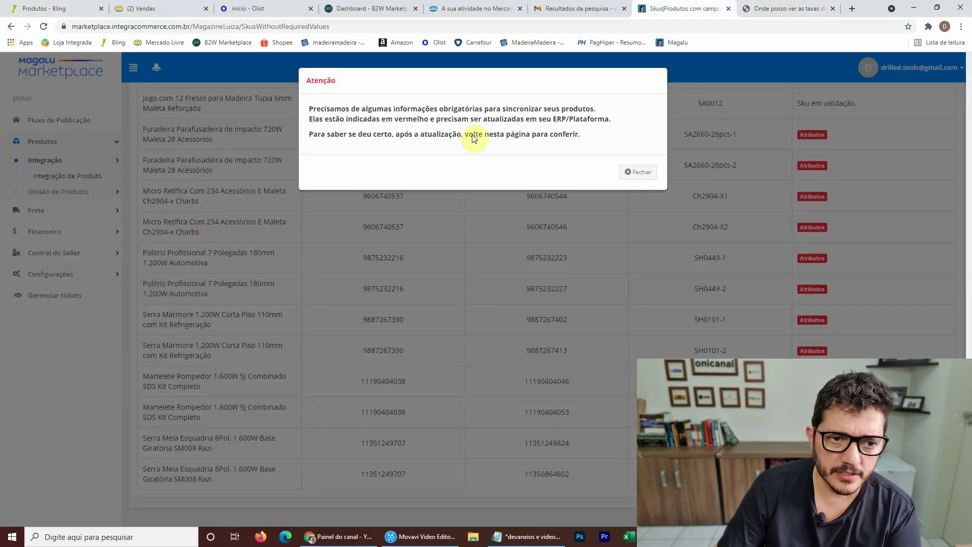
left_click(718, 243)
scroll(809, 284, "up", 3)
left_click(811, 287)
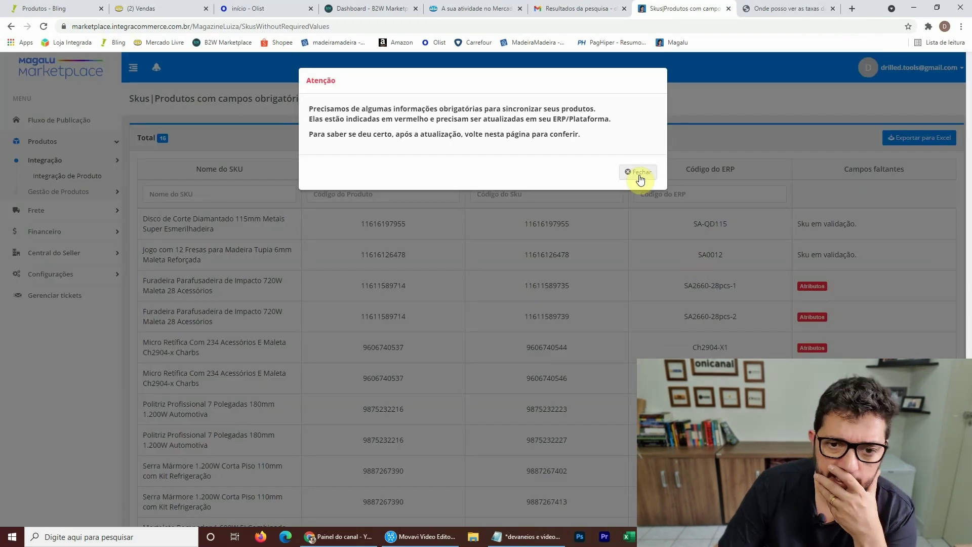
Close the notice, return to Bling and open parent product RZ-S1500 to review its title, images and additional information.
key("Escape")
key("ctrl+1")
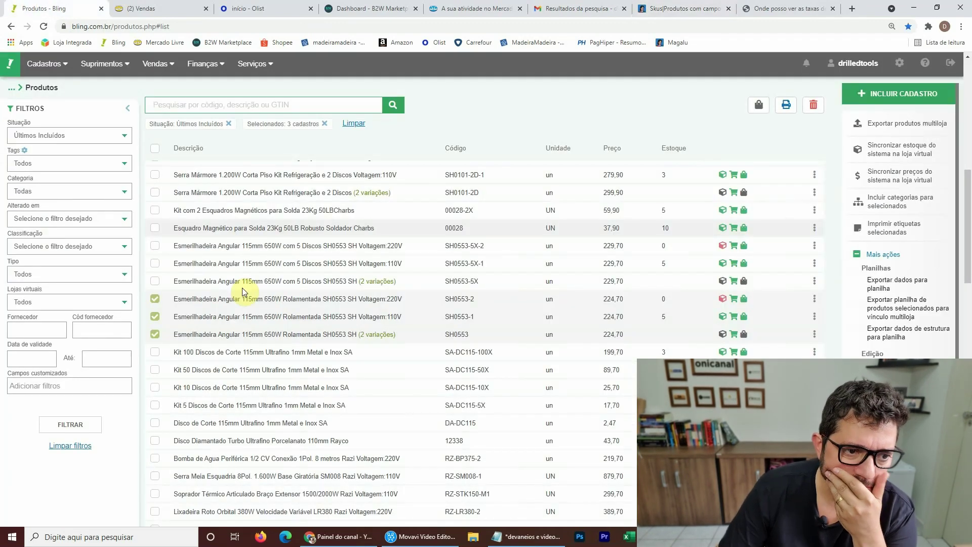
scroll(242, 287, "down", 4)
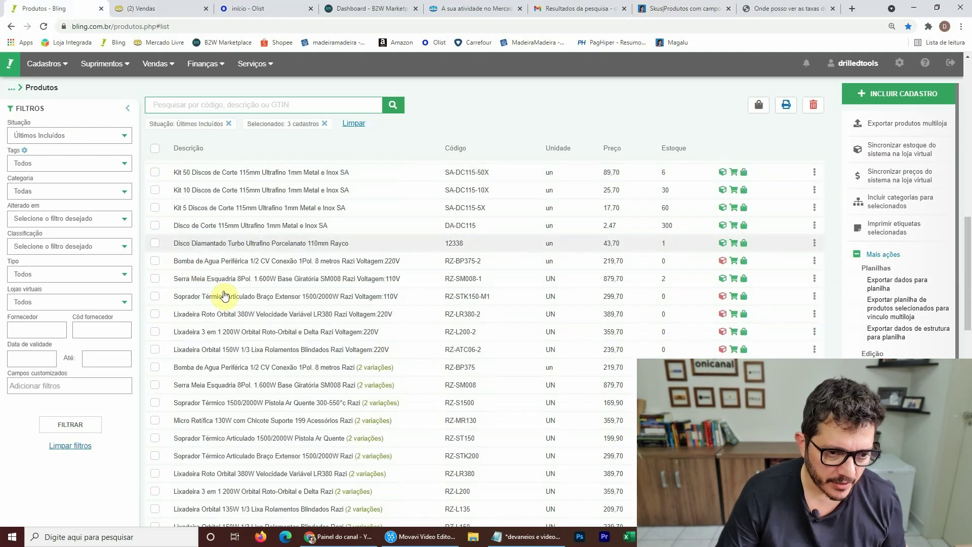
scroll(203, 405, "down", 2)
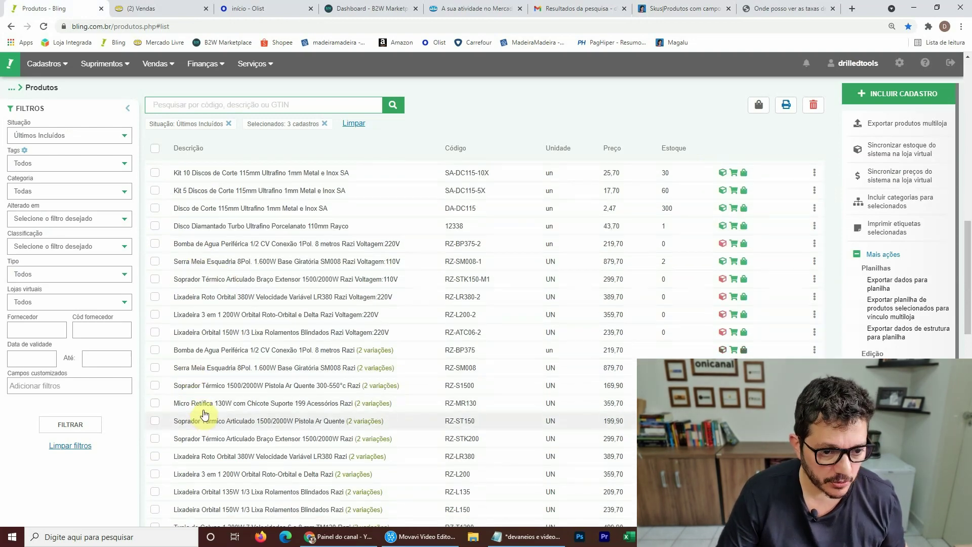
left_click(242, 302)
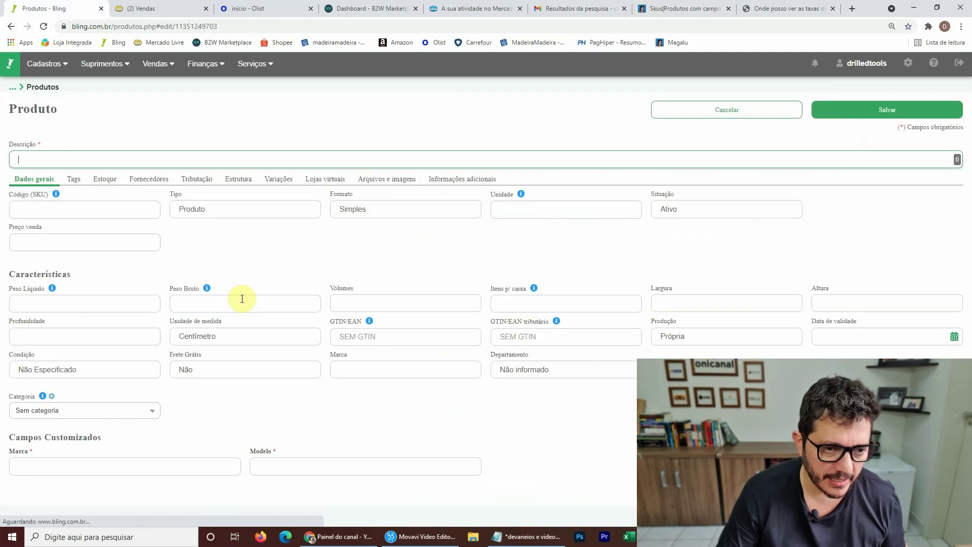
left_click_drag(233, 161, 7, 149)
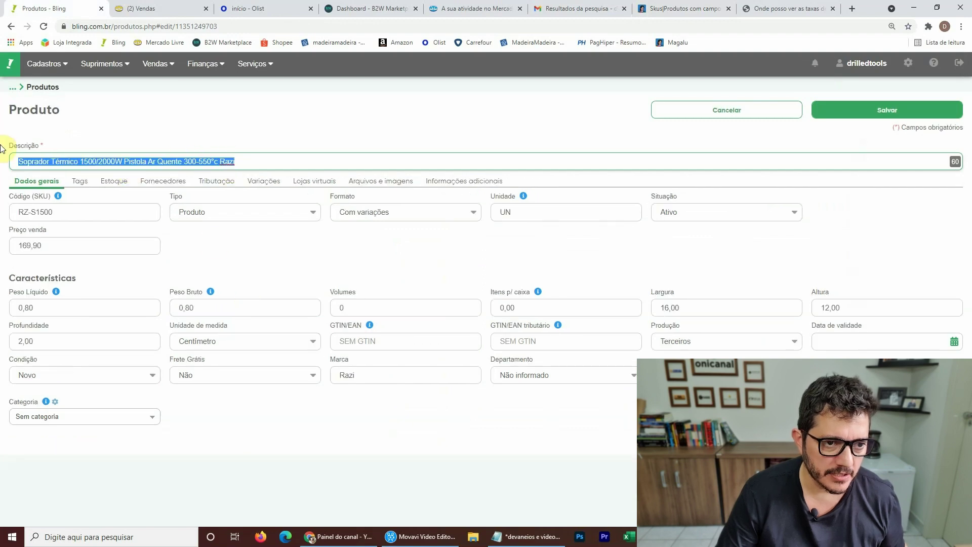
left_click(381, 180)
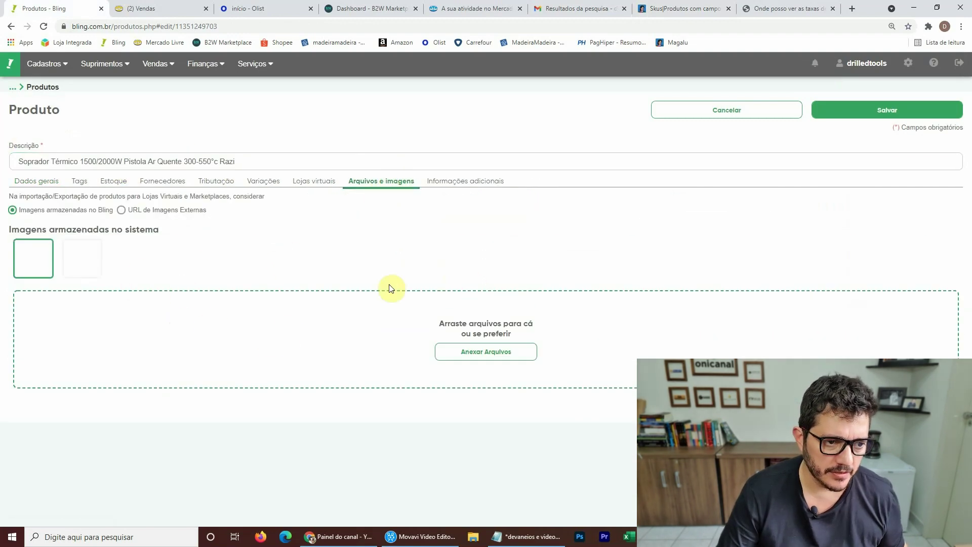
left_click(481, 183)
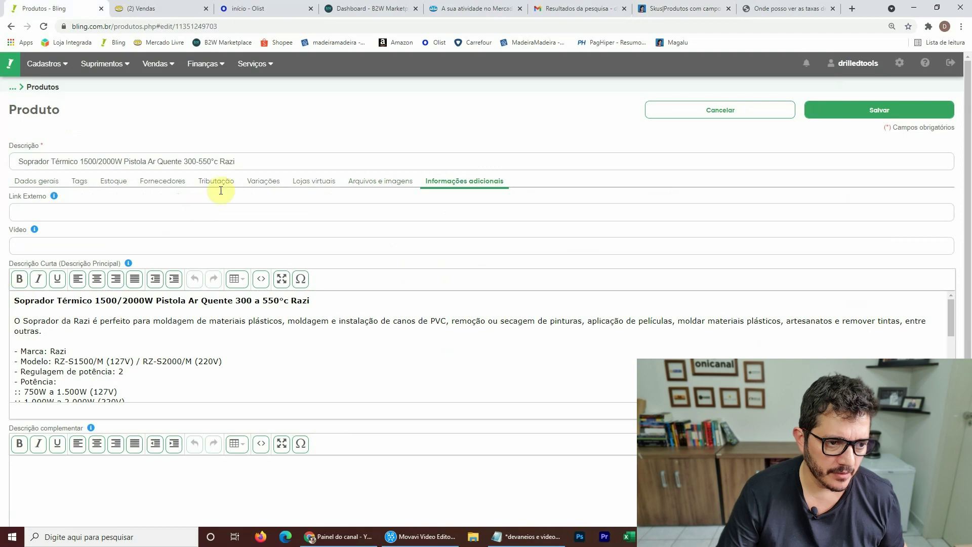
Review the general data and images of the Voltagem:110V variation of product RZ-S1500, then close its details.
left_click(261, 181)
left_click(99, 213)
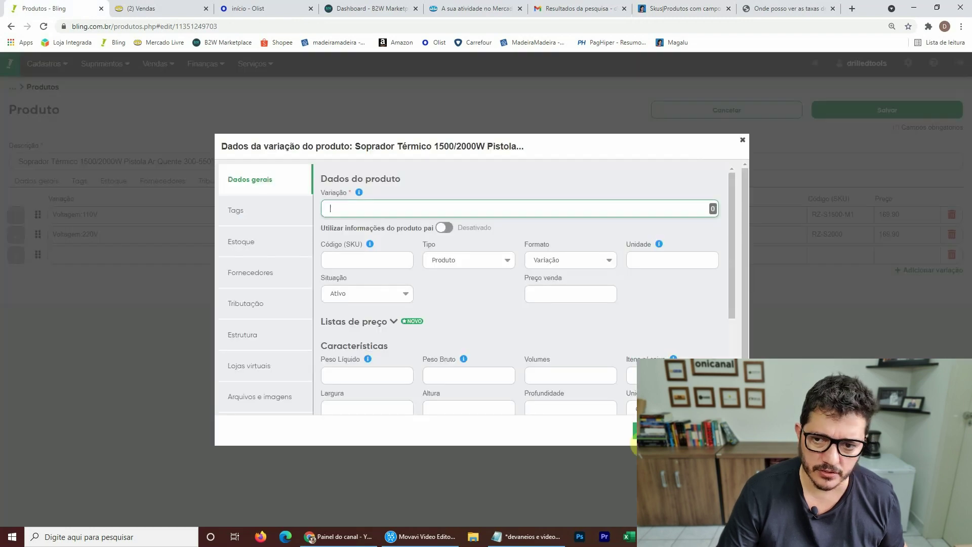
scroll(499, 292, "down", 3)
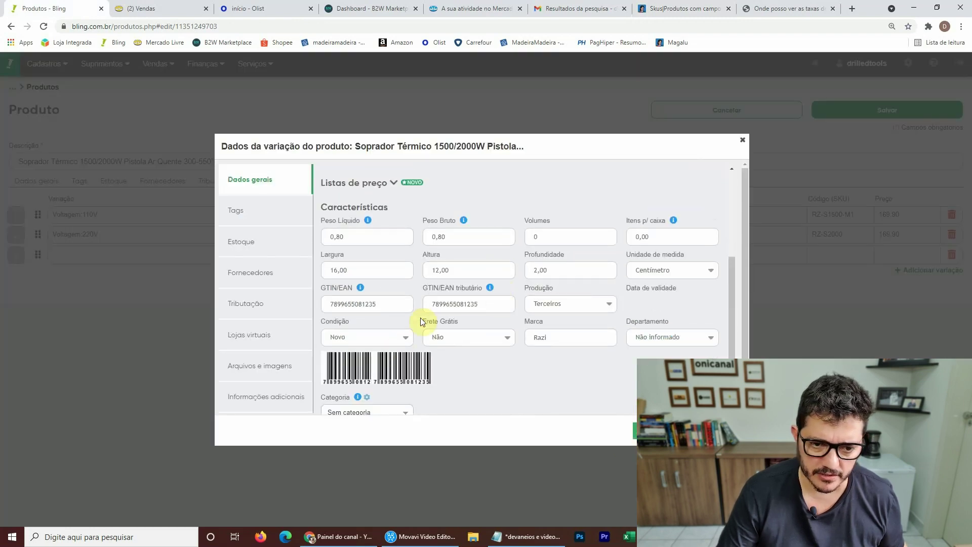
scroll(518, 360, "up", 3)
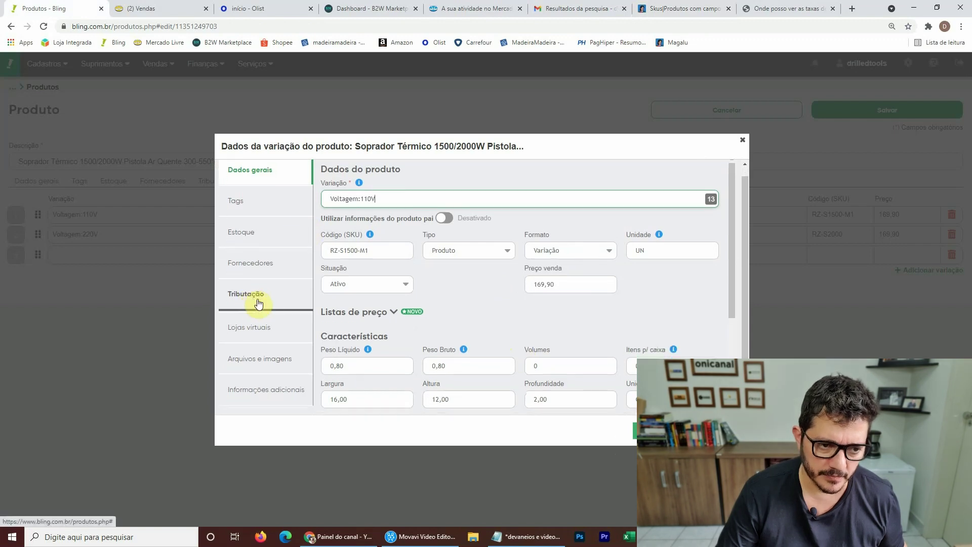
left_click(251, 355)
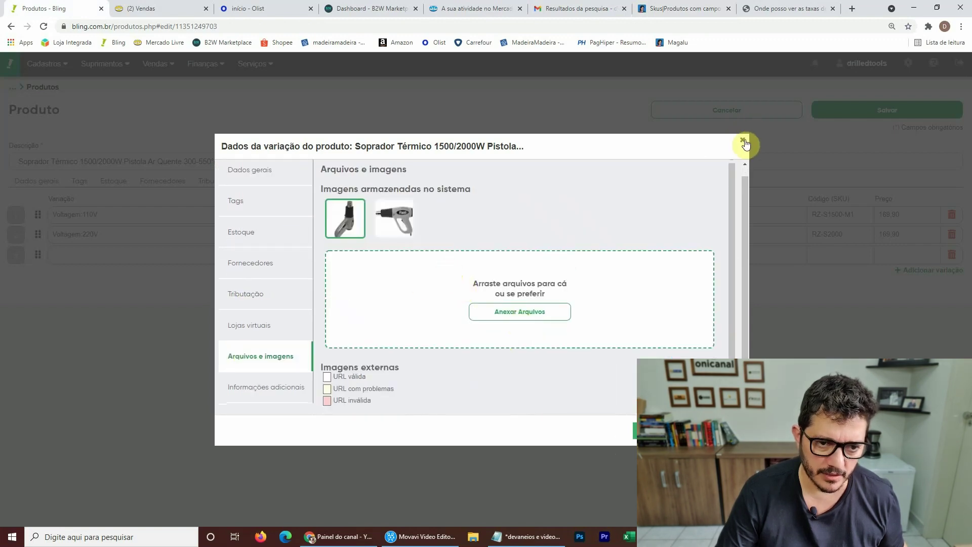
left_click(743, 141)
Review the general data and images of the Voltagem:220V variation, then close its details.
left_click(229, 241)
scroll(562, 297, "down", 4)
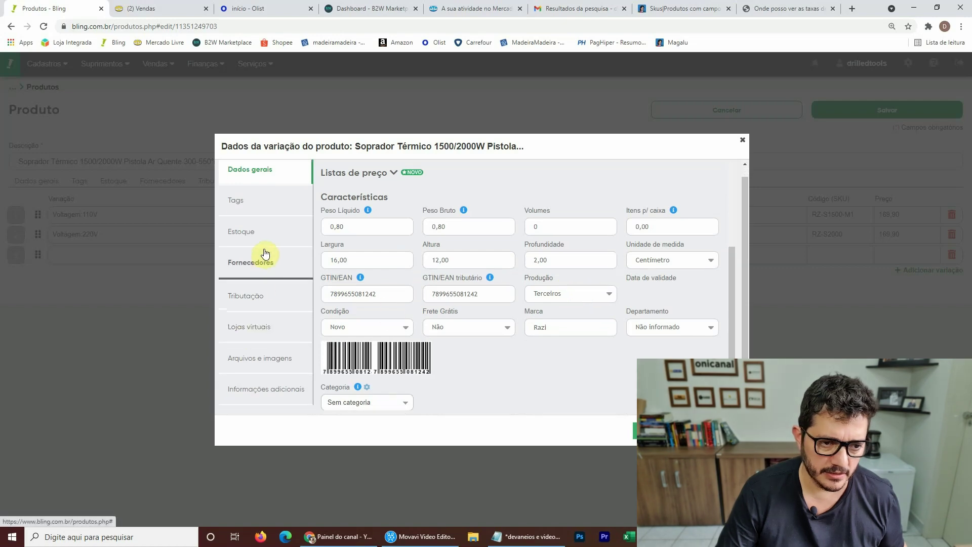
left_click(256, 356)
scroll(506, 268, "down", 1)
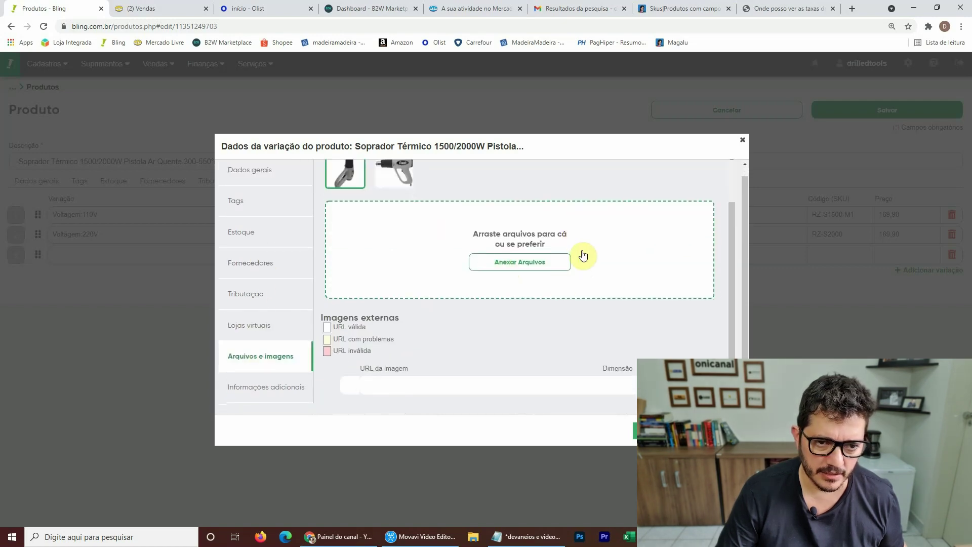
scroll(572, 273, "up", 1)
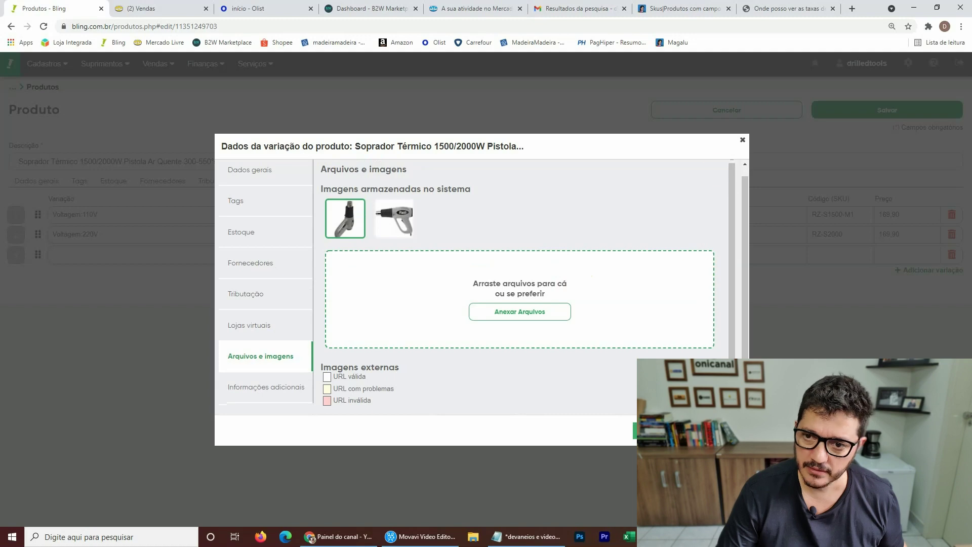
key("Escape")
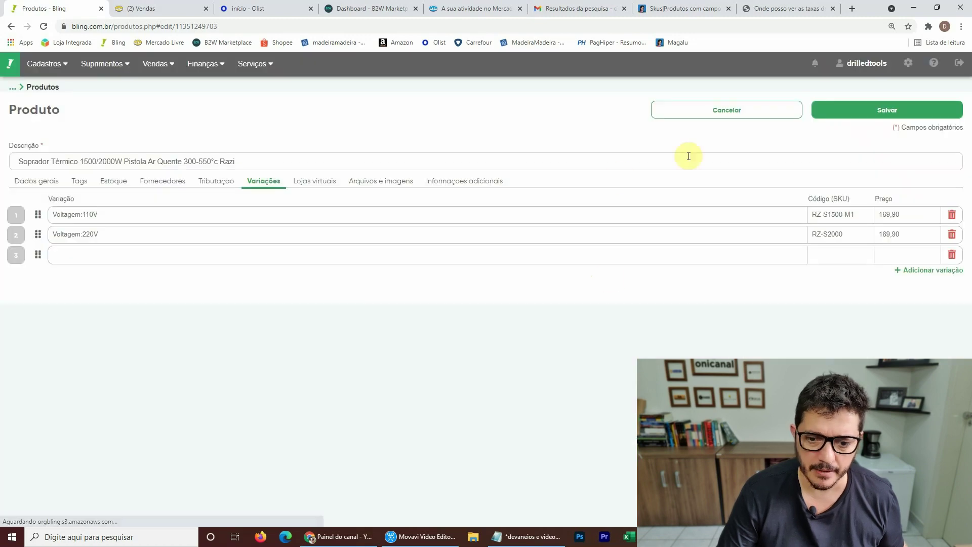
Leave the product without saving, add parent product RZ-S1500 to the selection and export it to Magalu with all deposits.
left_click(734, 120)
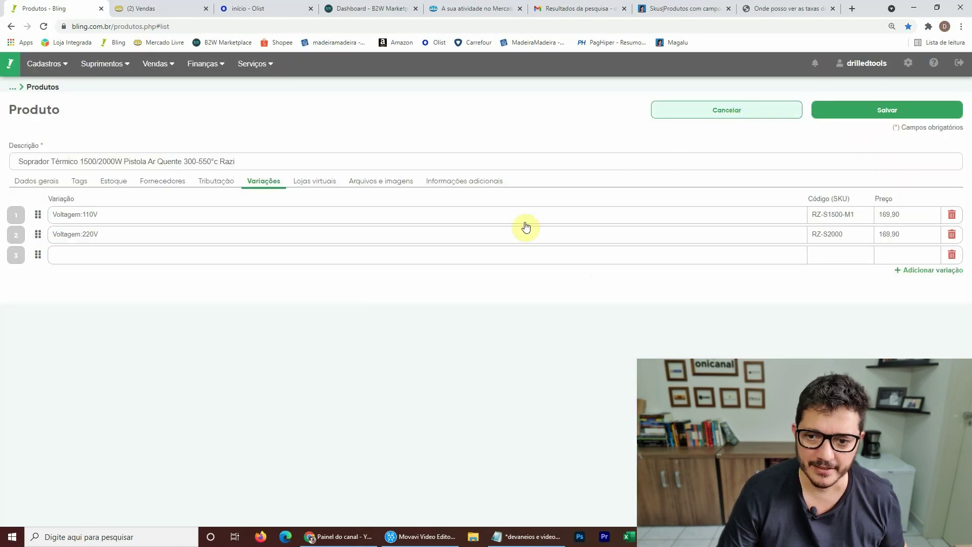
left_click(154, 296)
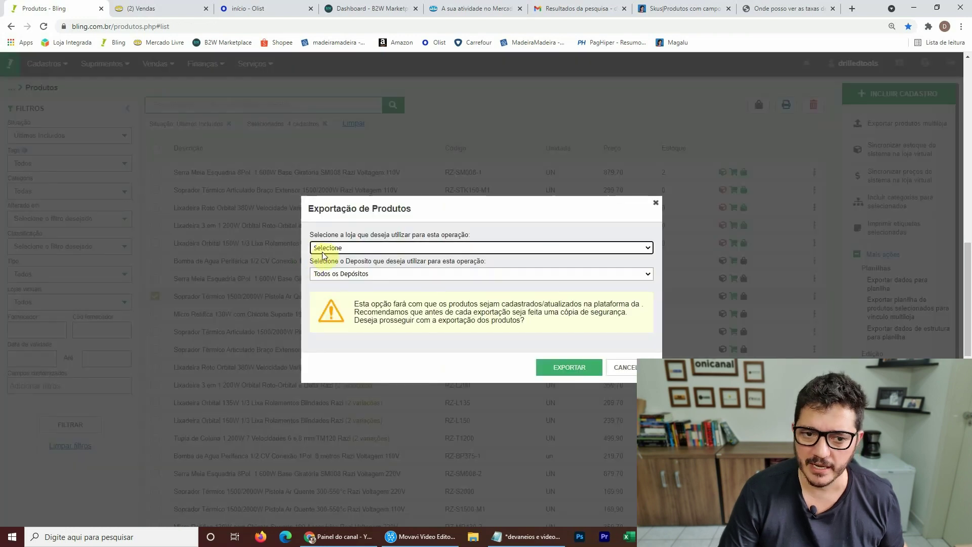
left_click(327, 247)
left_click(352, 300)
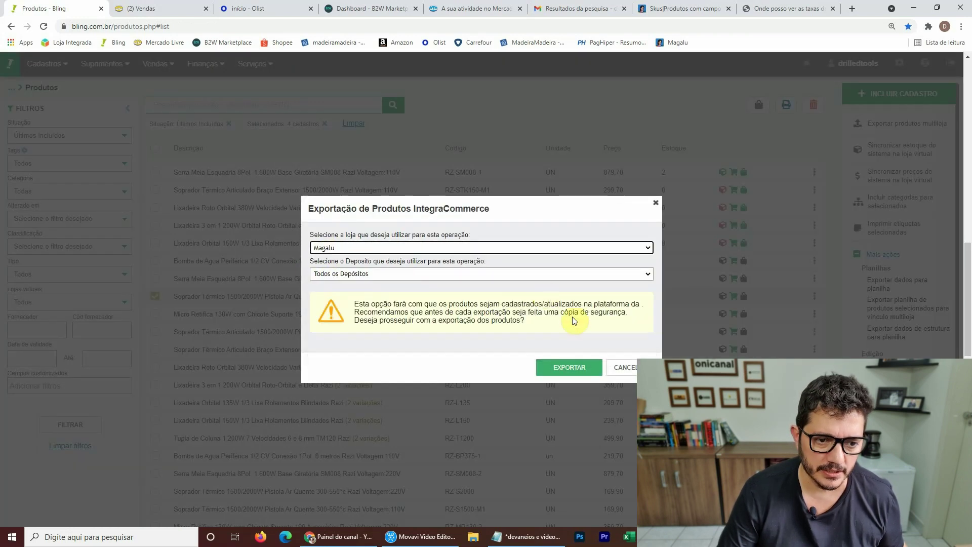
left_click(569, 368)
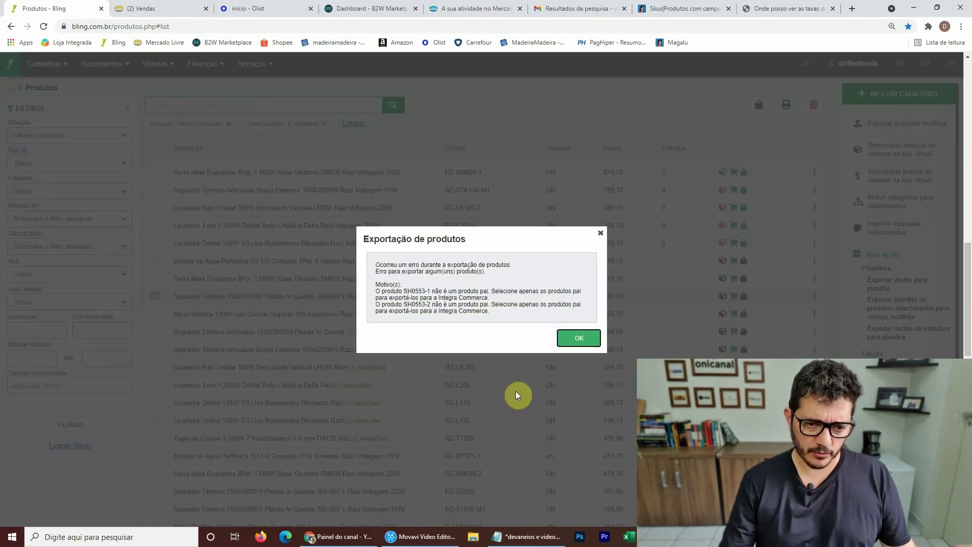
left_click(571, 341)
Reload the Magalu portal's missing-fields list and look through it for the Soprador Térmico variations.
left_click(674, 11)
right_click(673, 11)
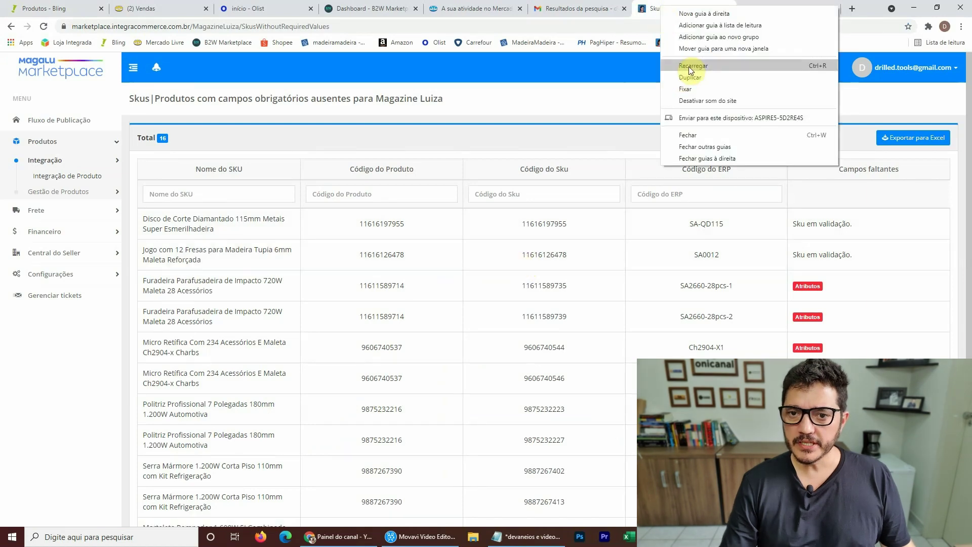
left_click(688, 66)
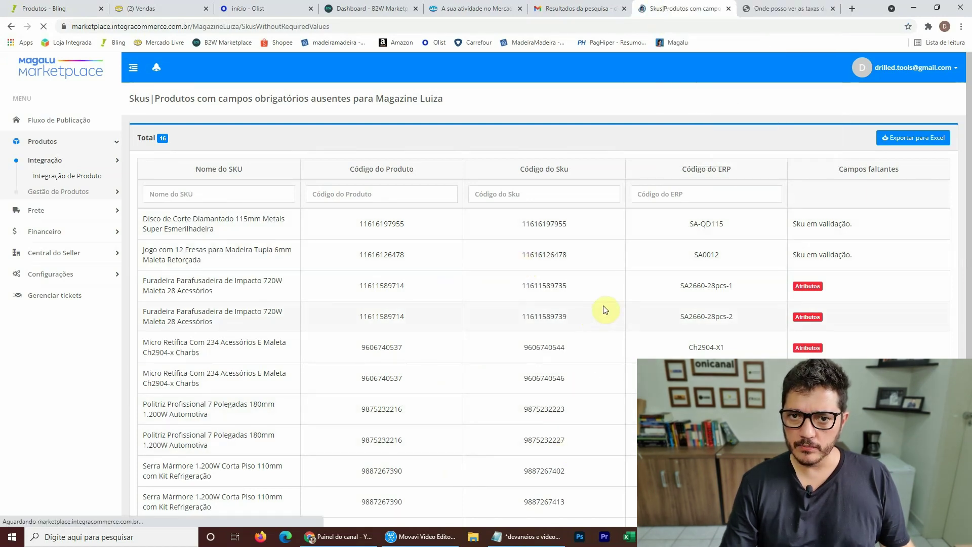
scroll(605, 310, "down", 4)
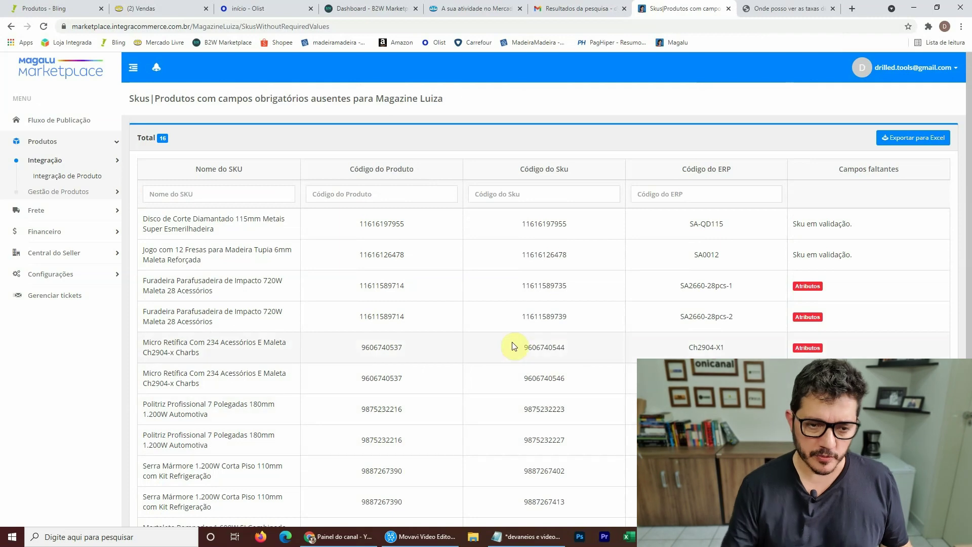
scroll(721, 327, "down", 5)
scroll(721, 334, "up", 5)
Back in Bling, deselect RZ-S1500 and set the filters to items of type Produtos not linked to the Magalu store.
left_click(69, 6)
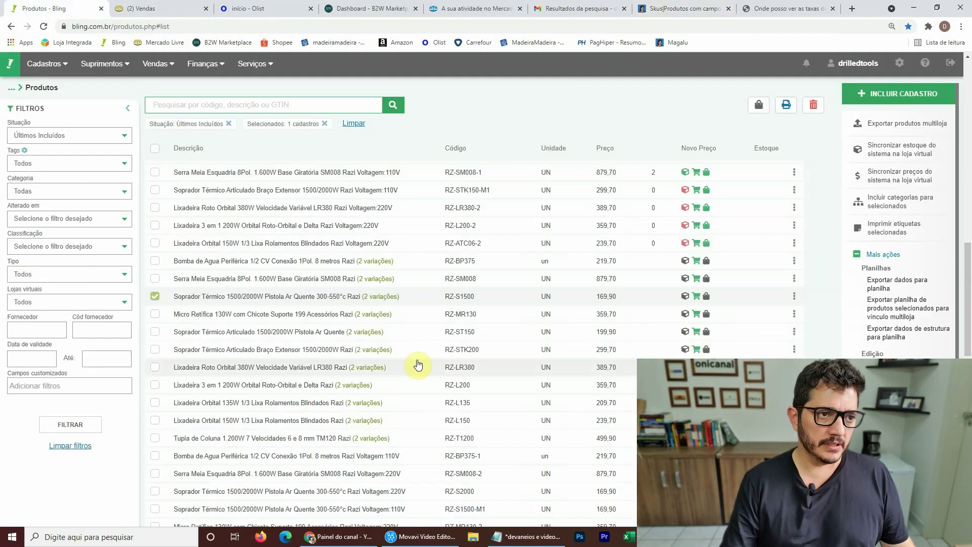
left_click(155, 300)
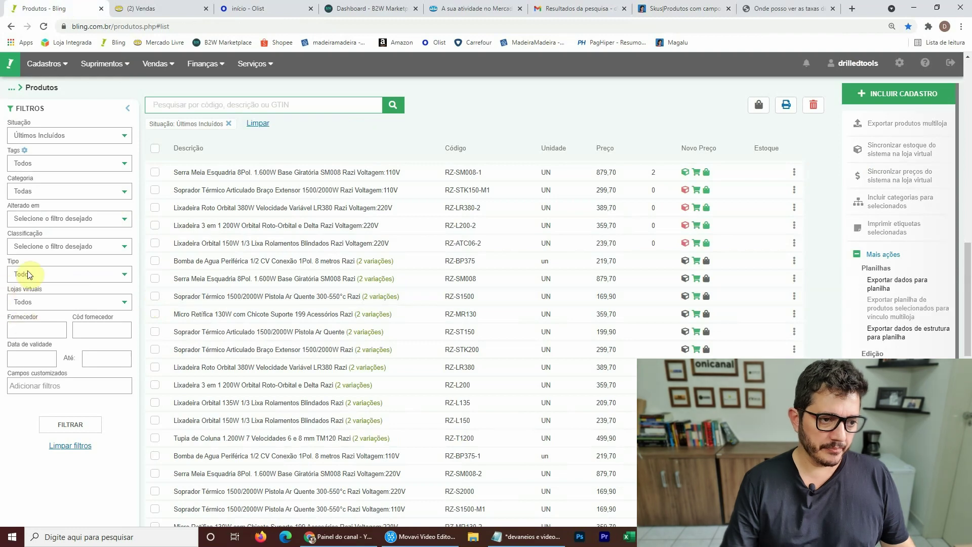
left_click(27, 302)
left_click(30, 325)
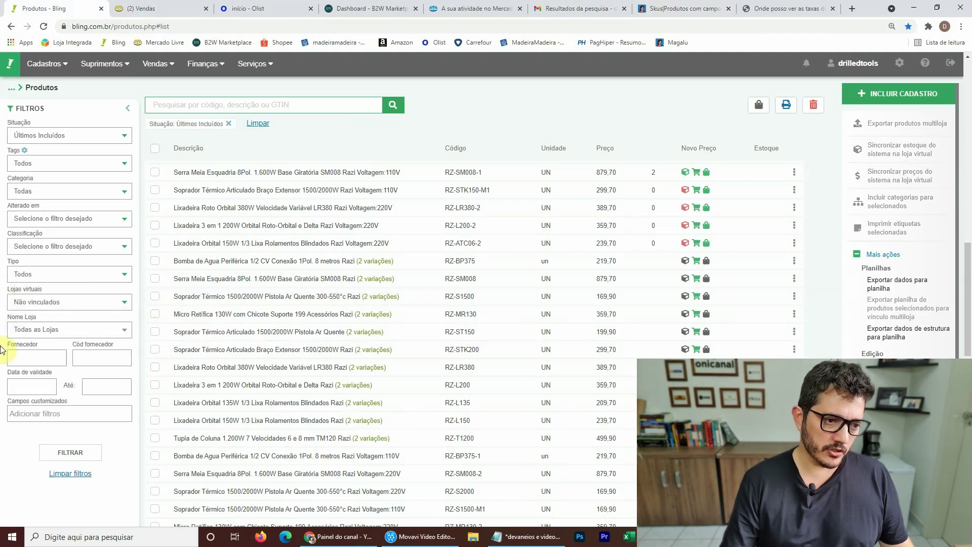
left_click(31, 328)
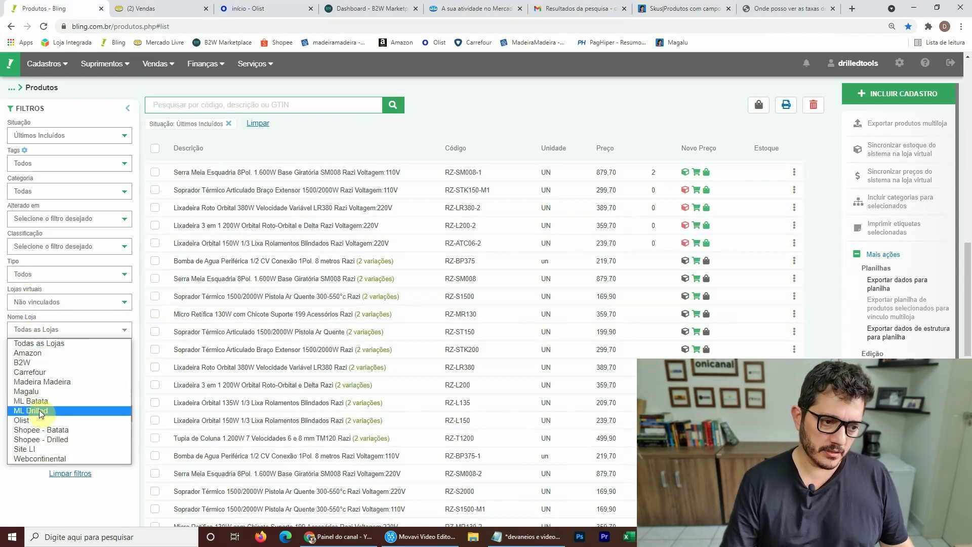
left_click(50, 394)
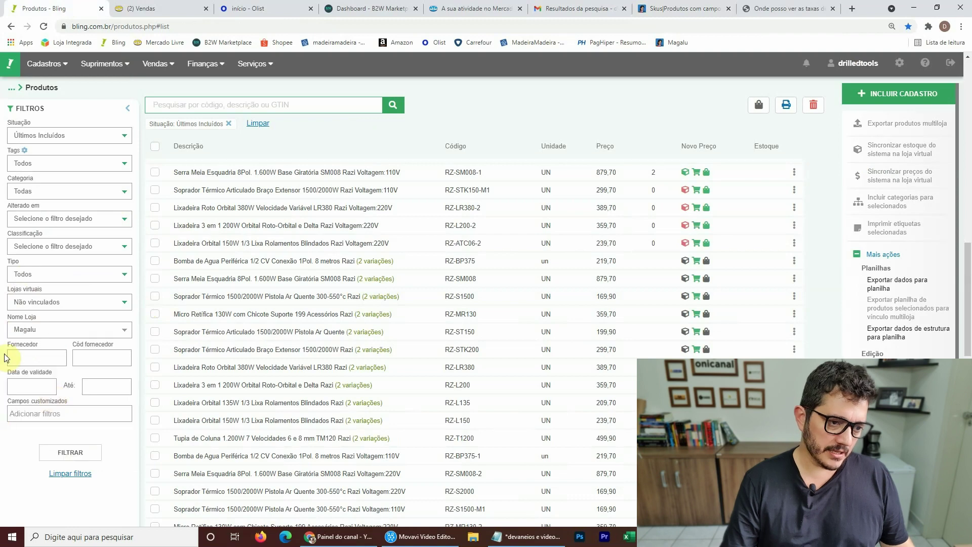
left_click(45, 274)
left_click(45, 306)
left_click(54, 274)
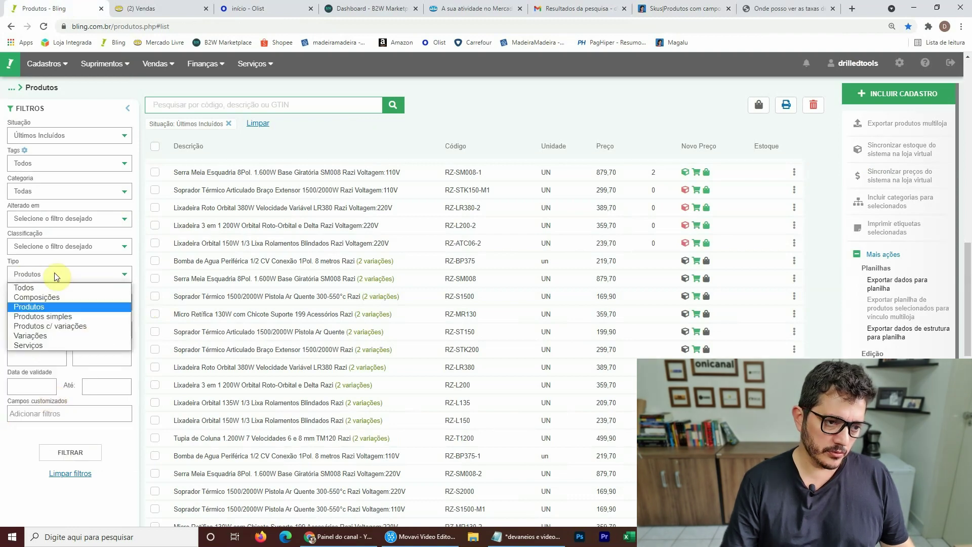
left_click(2, 304)
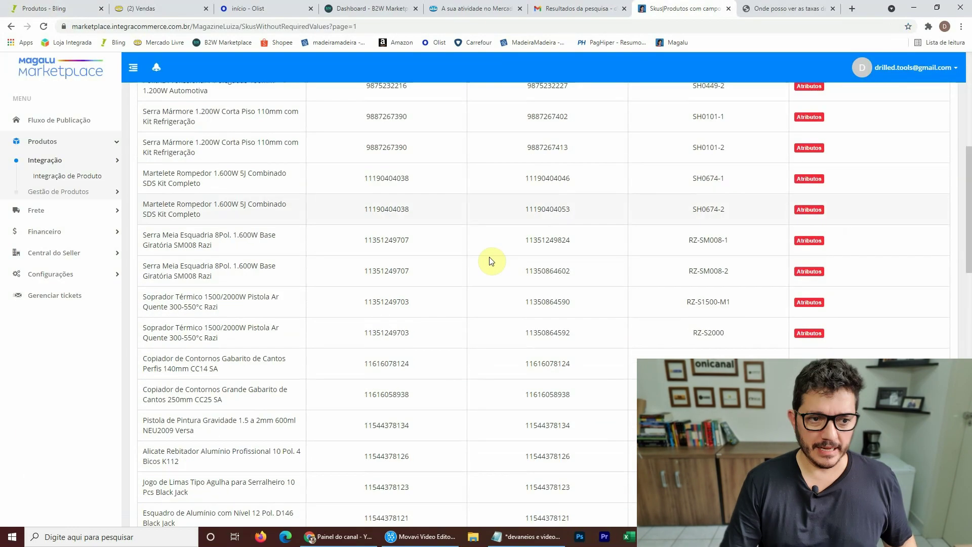
Review the missing-fields status of the exported SKUs on pages 1 and 2 of the Magalu list, including NEU2009 and J303.
scroll(486, 258, "down", 2)
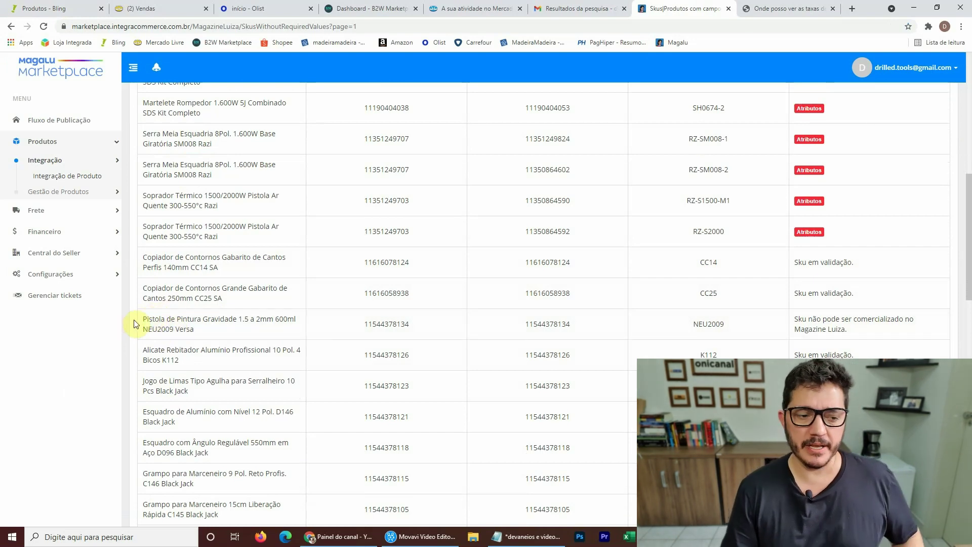
left_click_drag(162, 317, 166, 319)
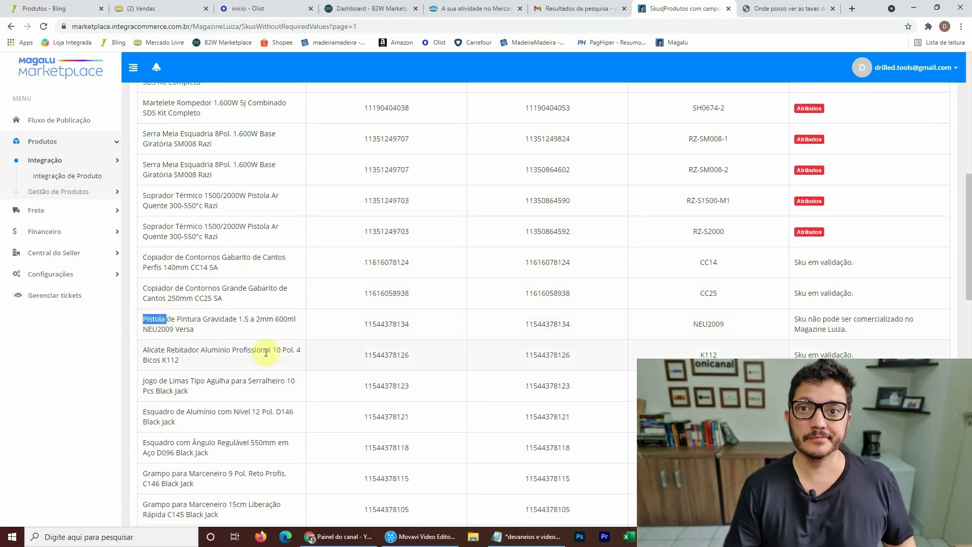
scroll(455, 243, "down", 3)
scroll(490, 211, "down", 5)
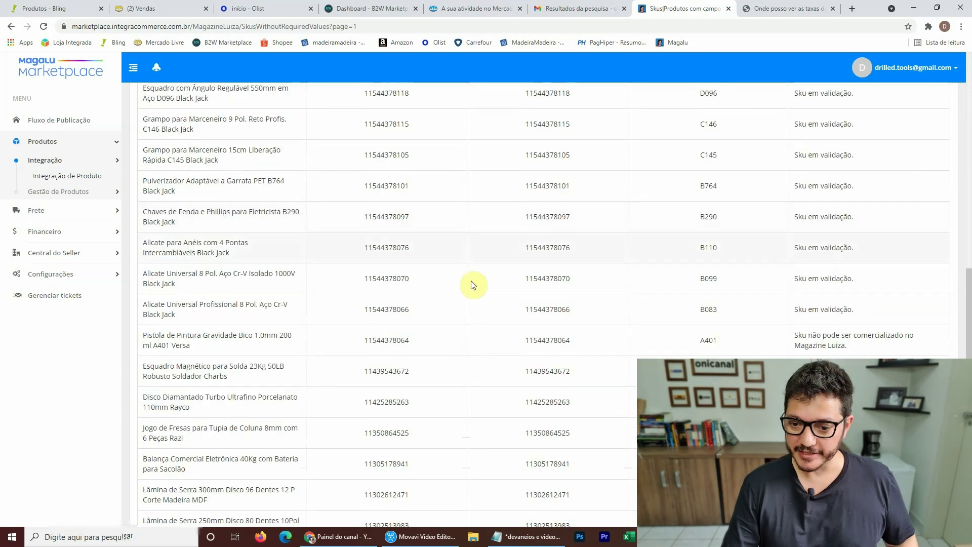
scroll(640, 299, "down", 9)
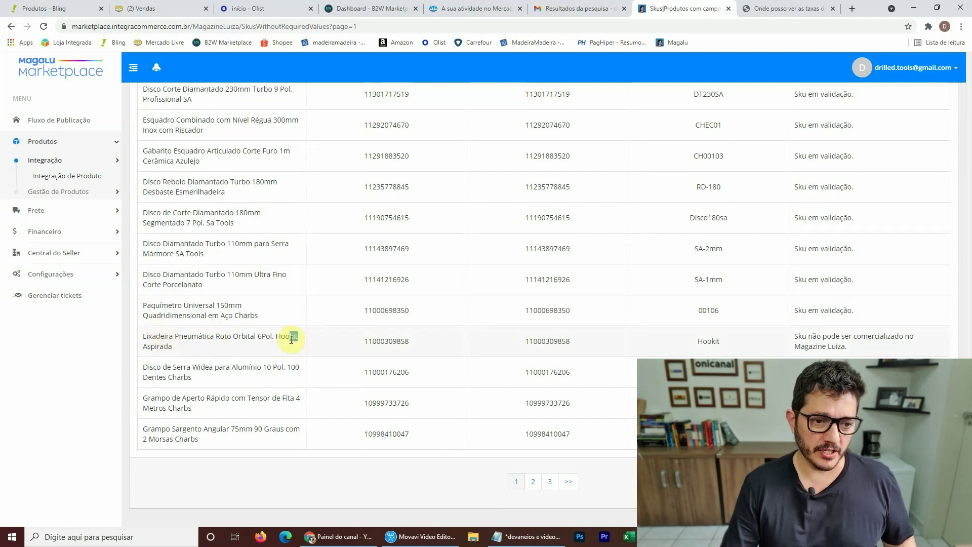
left_click(533, 481)
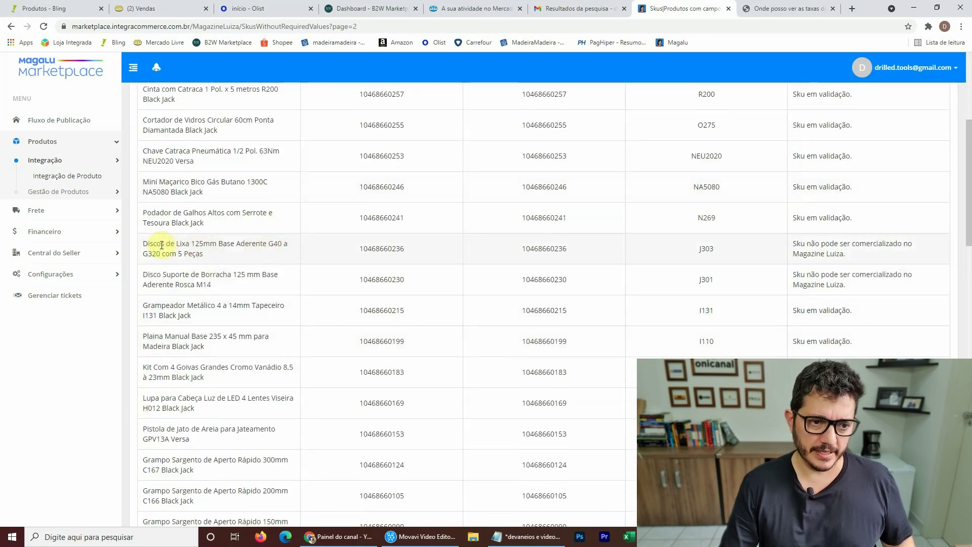
left_click_drag(197, 252, 147, 239)
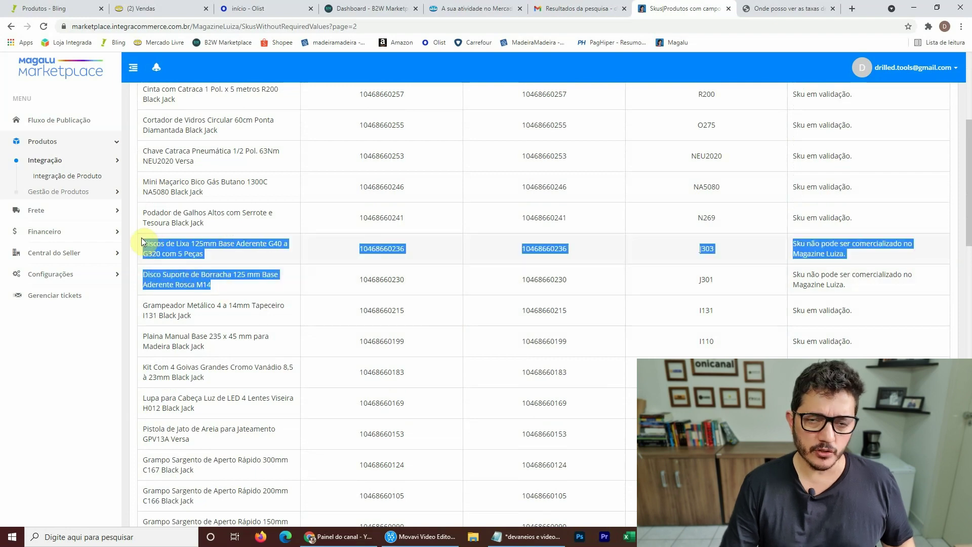
Review the remaining SKUs on page 2 of the Magalu missing-fields list, including GPV13A, and continue to page 3.
scroll(530, 199, "down", 3)
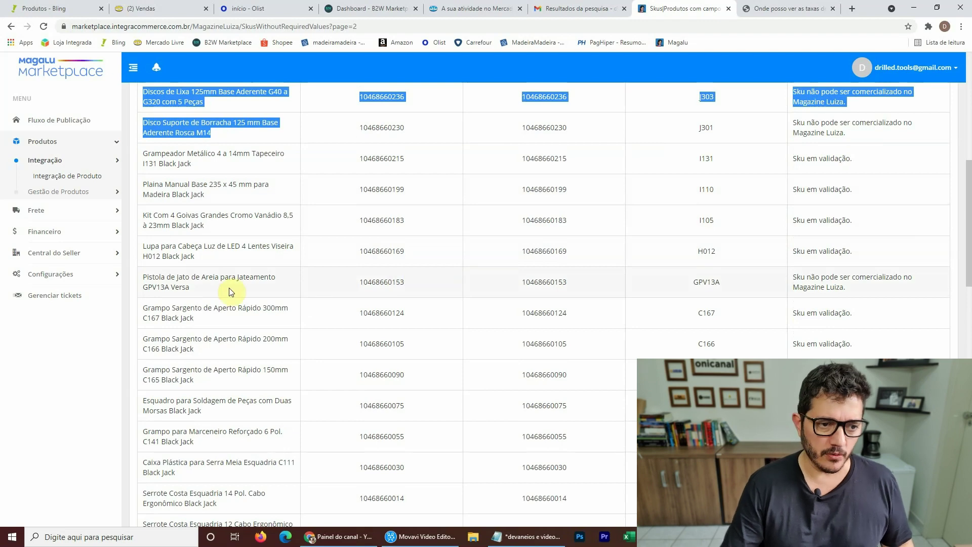
left_click_drag(171, 277, 184, 278)
scroll(444, 243, "down", 10)
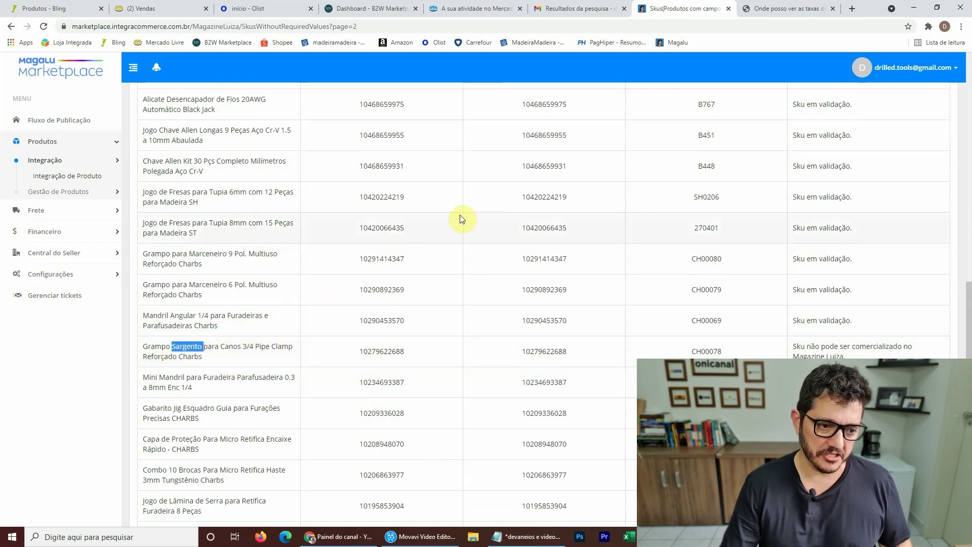
scroll(459, 215, "down", 9)
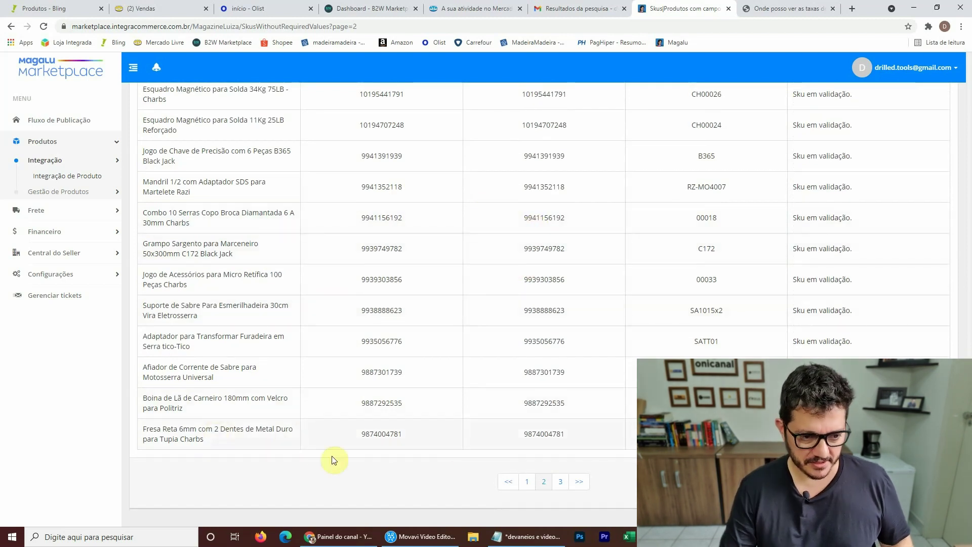
left_click(561, 481)
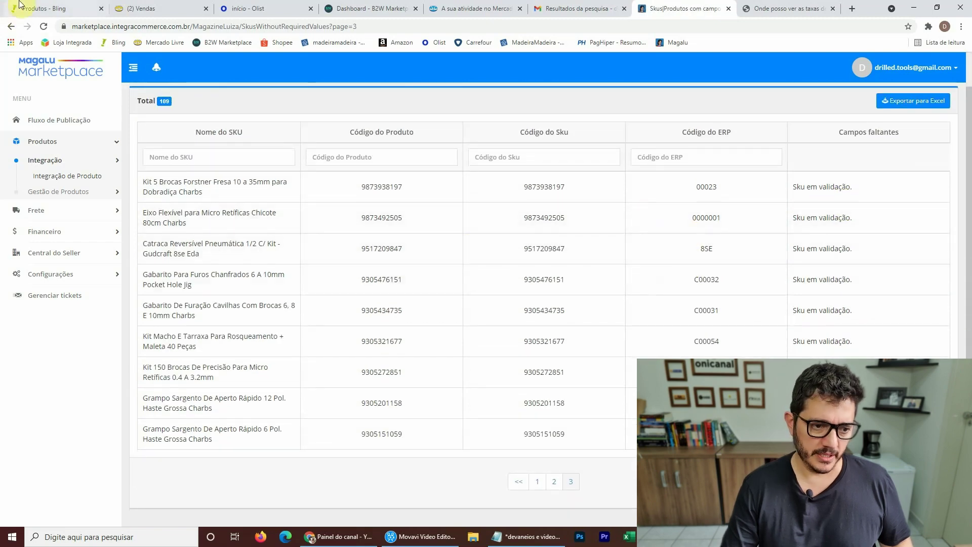
Return to Bling and filter the products by type Composições, keeping only those not linked to the Magalu store.
key("ctrl+1")
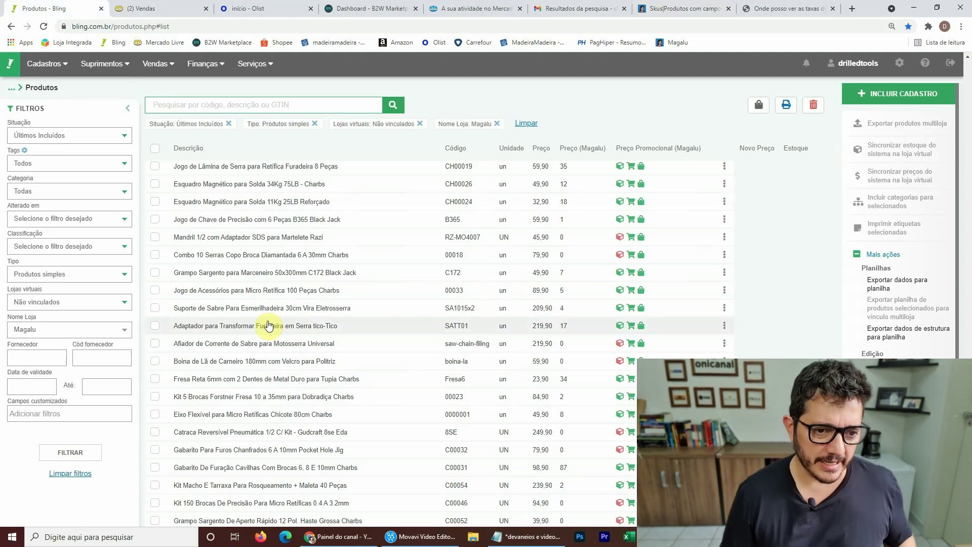
left_click(47, 304)
left_click(3, 310)
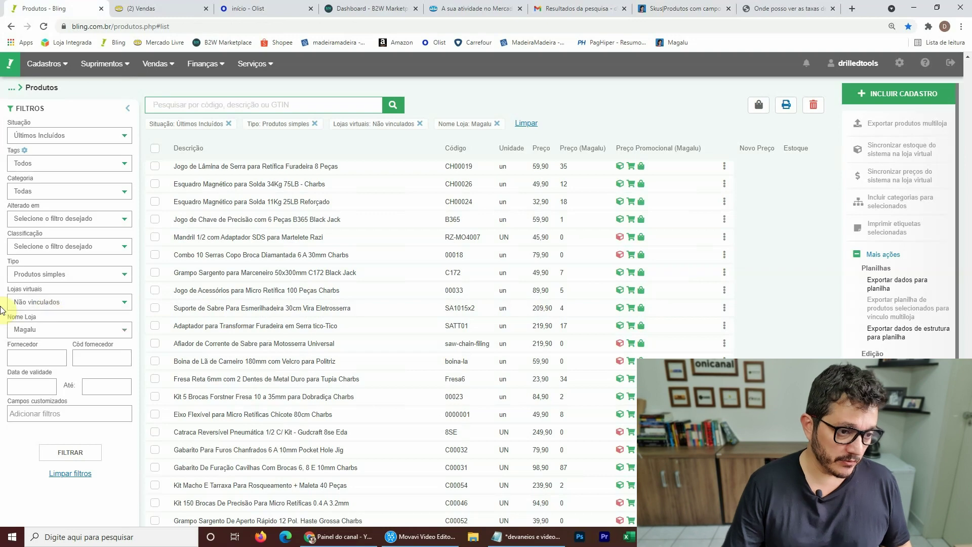
left_click(23, 306)
left_click(7, 287)
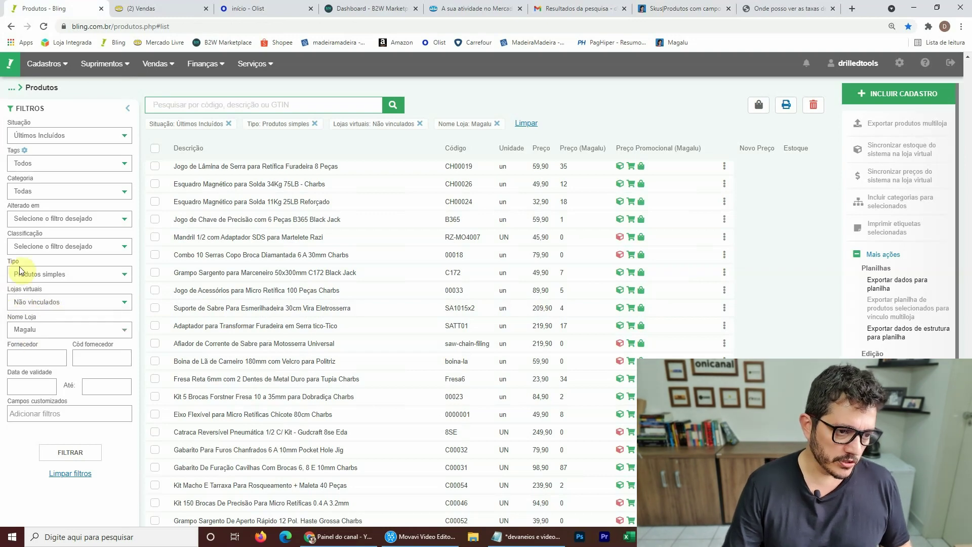
left_click(21, 271)
left_click(23, 297)
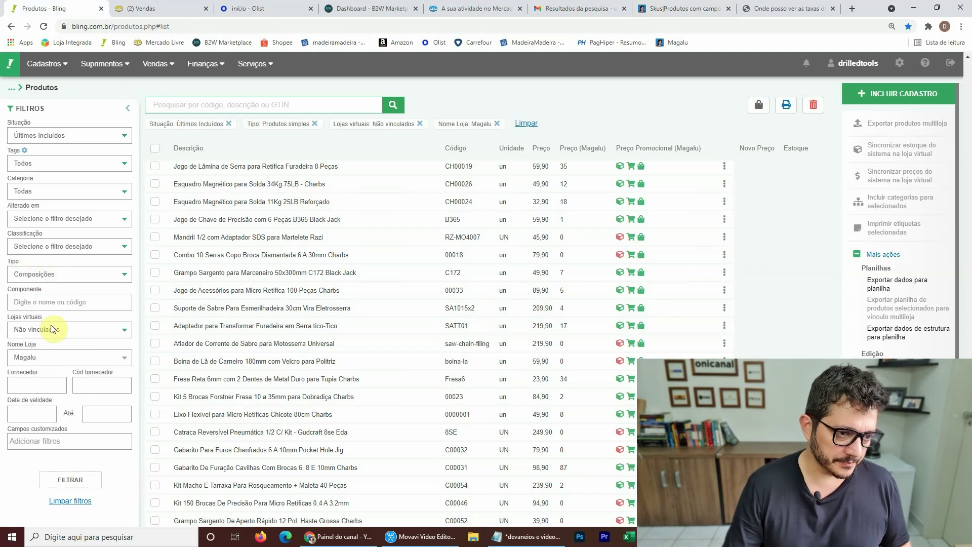
left_click(70, 479)
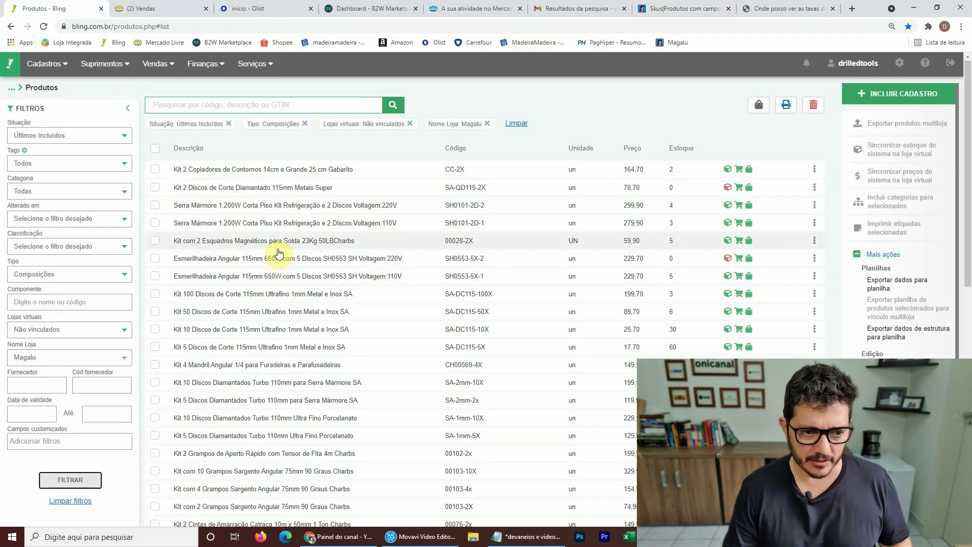
Export kit 00028-2X and the SA-DC115 kits 5X, 10X, 50X and 100X to the Magalu store with all deposits.
left_click(155, 243)
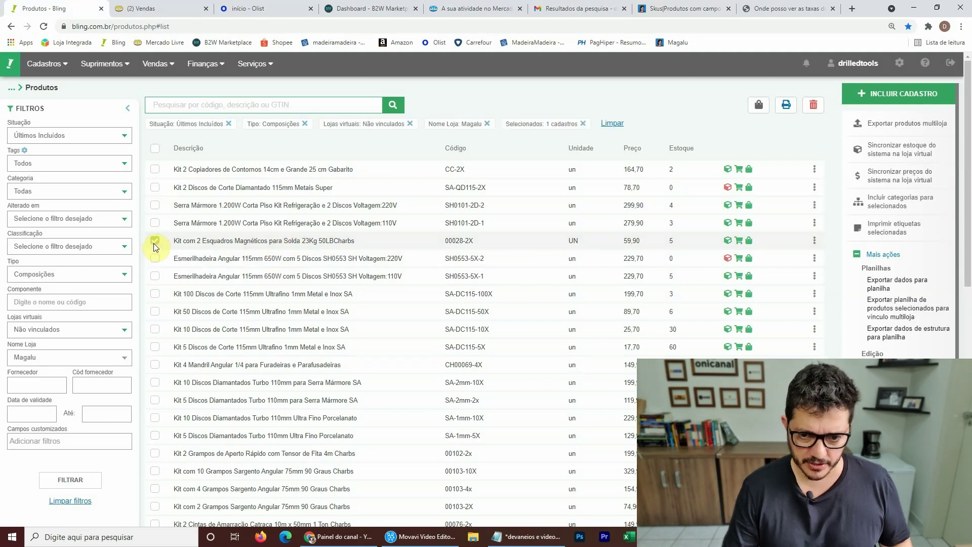
left_click(159, 331)
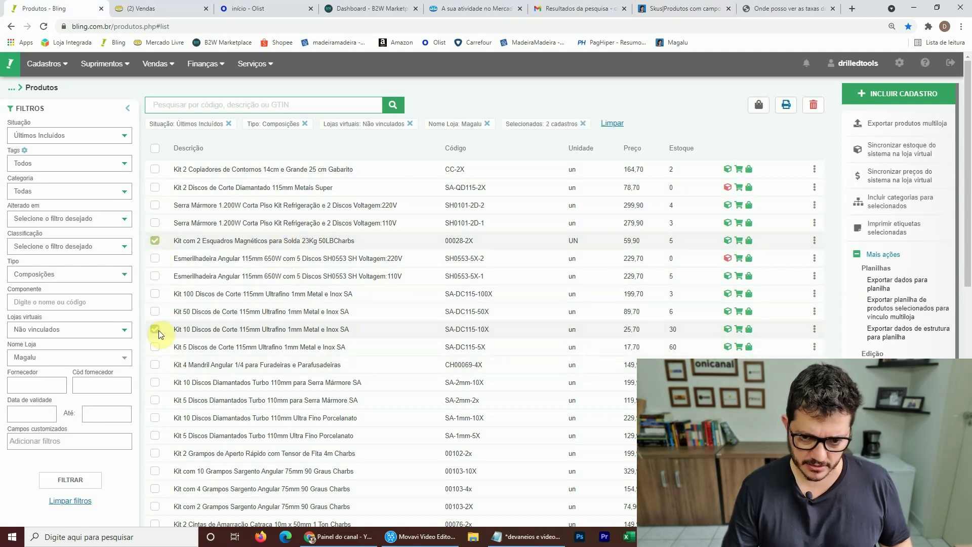
left_click(158, 348)
left_click(154, 311)
left_click(154, 293)
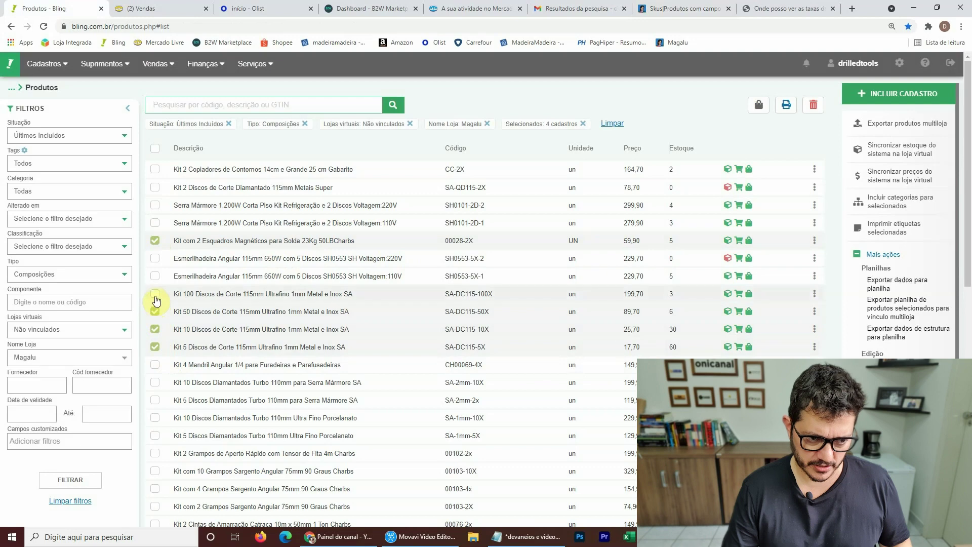
left_click(883, 123)
left_click(391, 234)
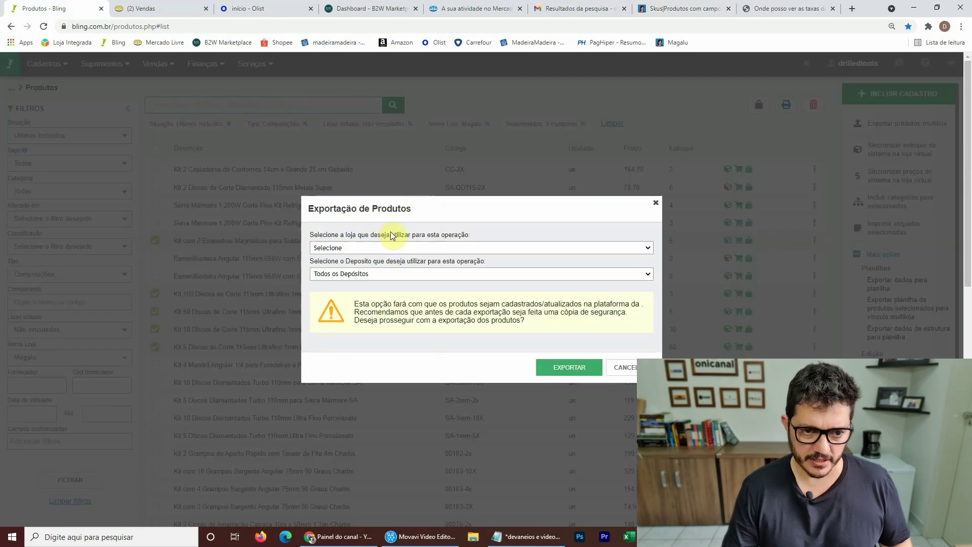
left_click(381, 248)
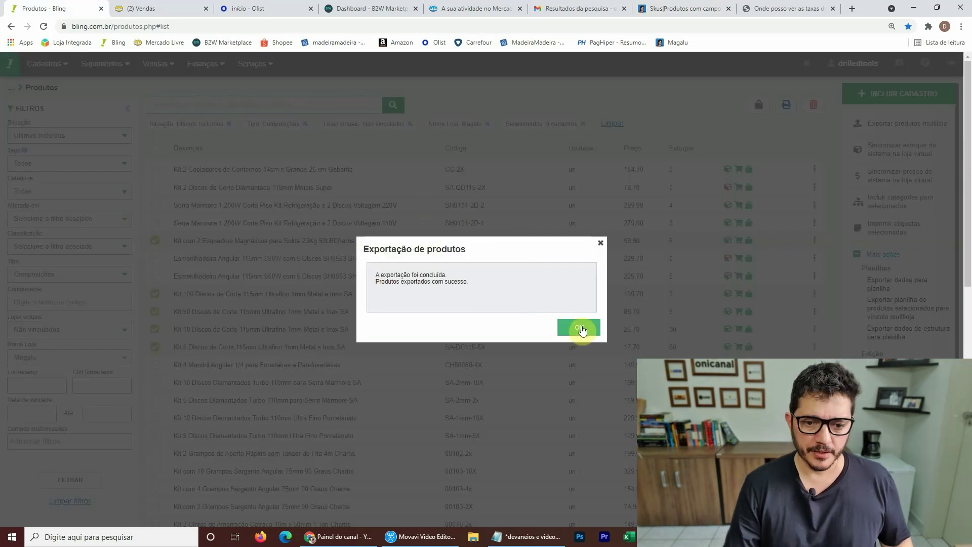
left_click(581, 330)
Reload page 3 of the Magalu portal's missing-fields list and check the validation status of the five exported kits.
left_click(790, 8)
left_click(681, 7)
right_click(692, 14)
left_click(709, 72)
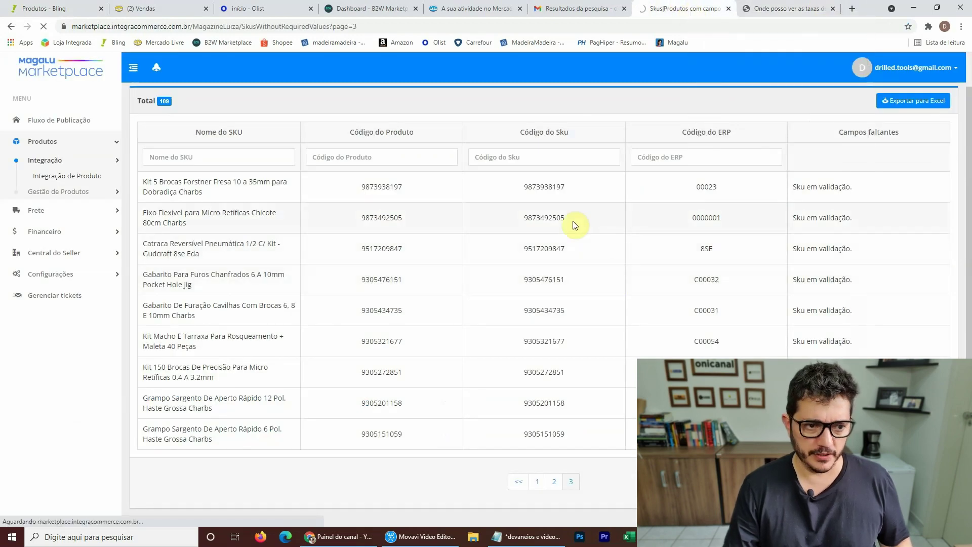
scroll(560, 253, "down", 3)
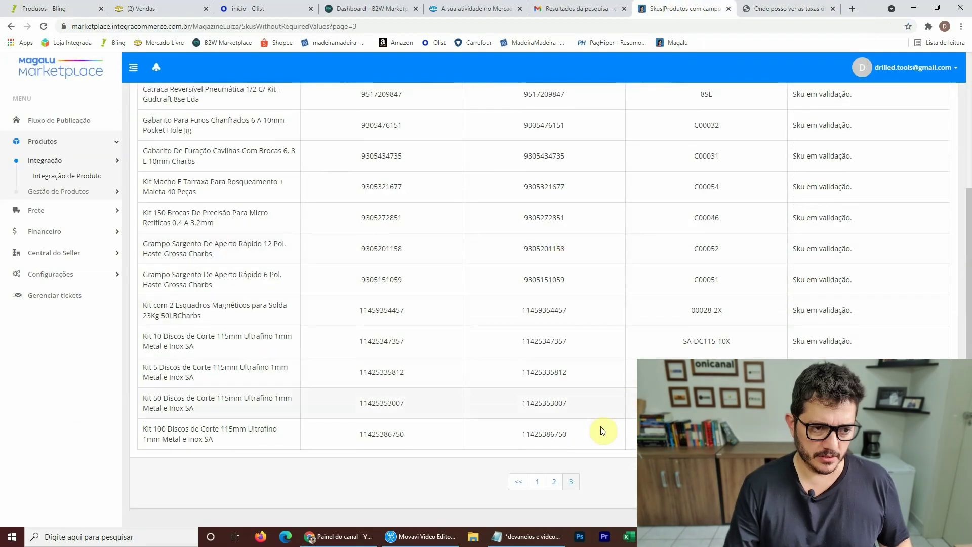
left_click_drag(860, 441, 170, 304)
scroll(836, 160, "up", 2)
scroll(574, 429, "down", 2)
On page 1 of the list, open and close the missing-attributes notice for SA2660-28pcs-1, and look through the remaining SKUs.
left_click(537, 481)
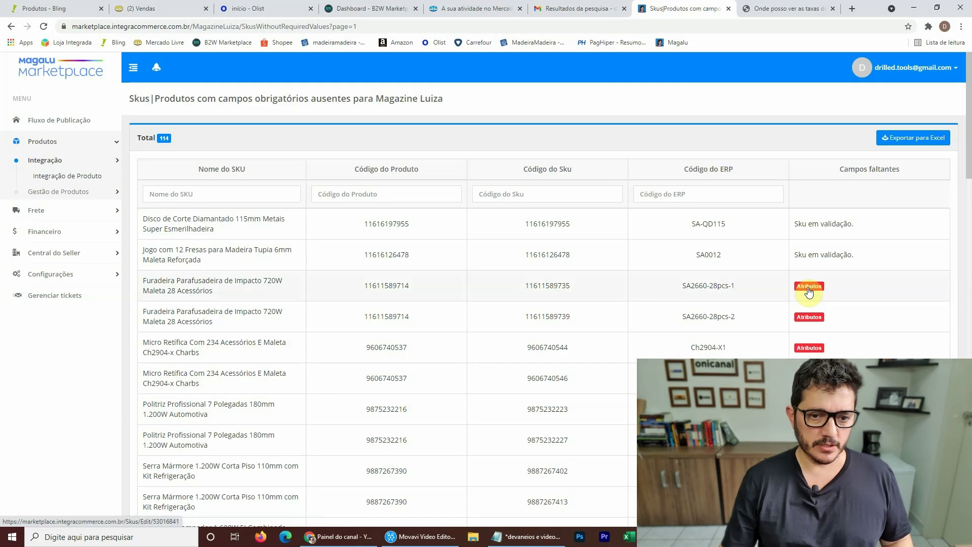
left_click(808, 288)
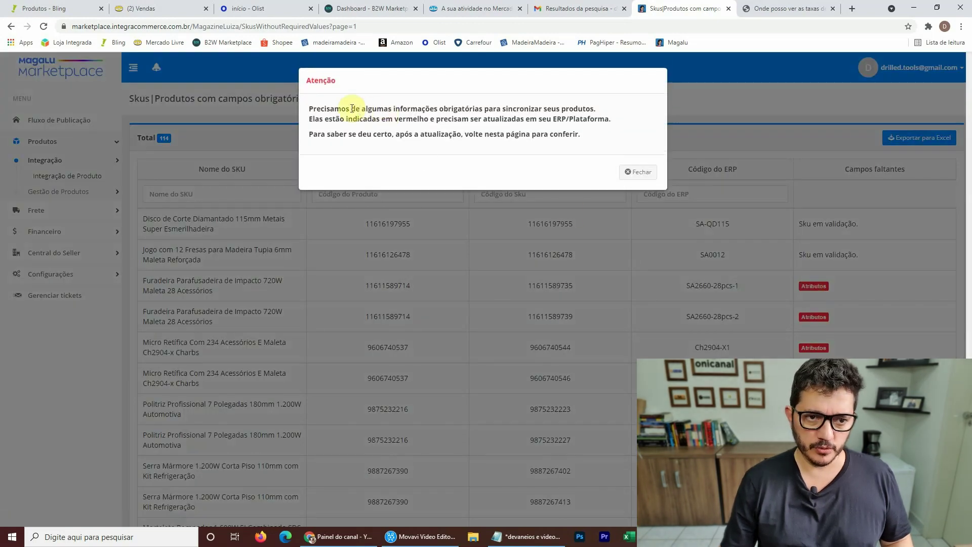
left_click(722, 247)
scroll(722, 247, "down", 20)
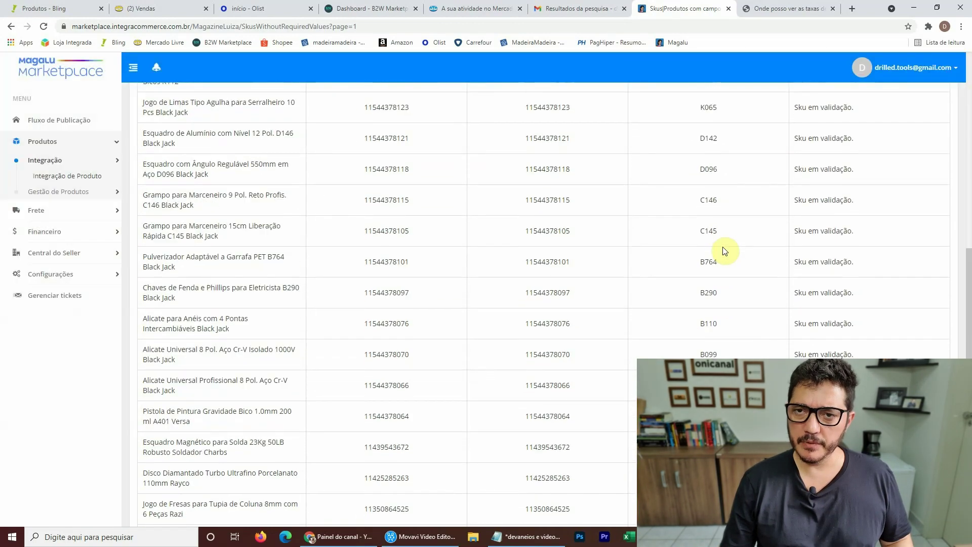
scroll(721, 247, "up", 1)
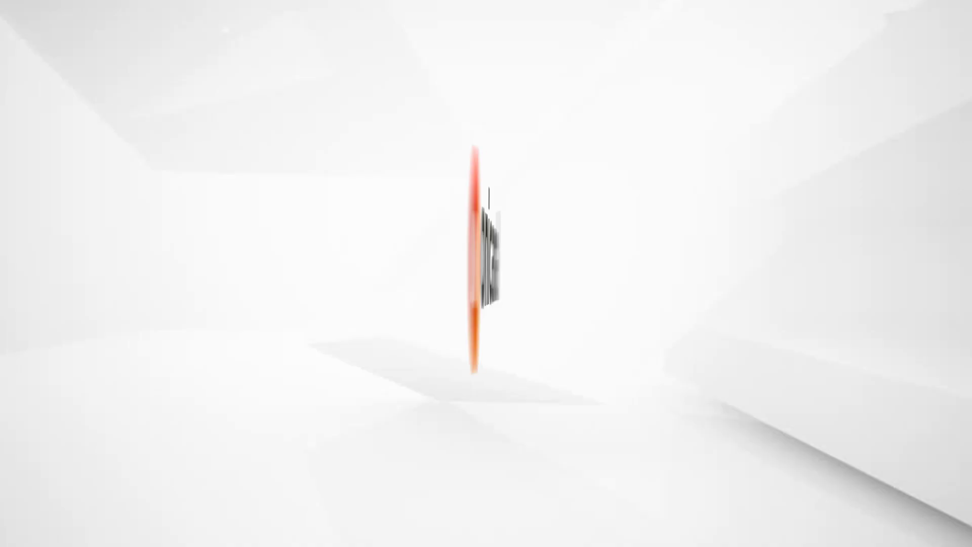